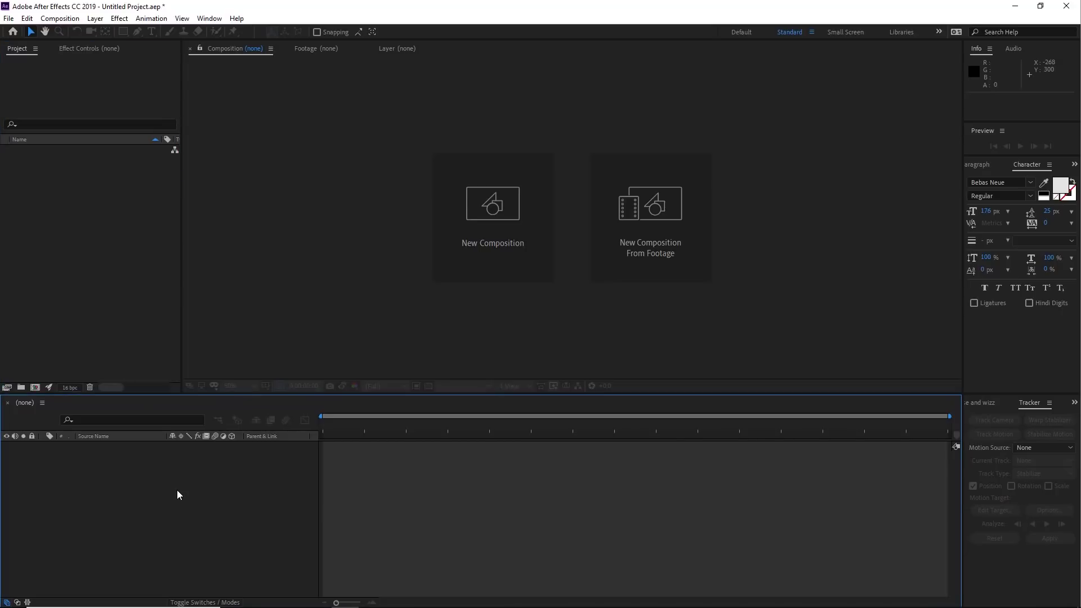
Create a 1280 × 720 px composition named Transição at 24 frames per second with a duration of 3 seconds.
{"action": "left_click", "coordinate": [160, 332]}
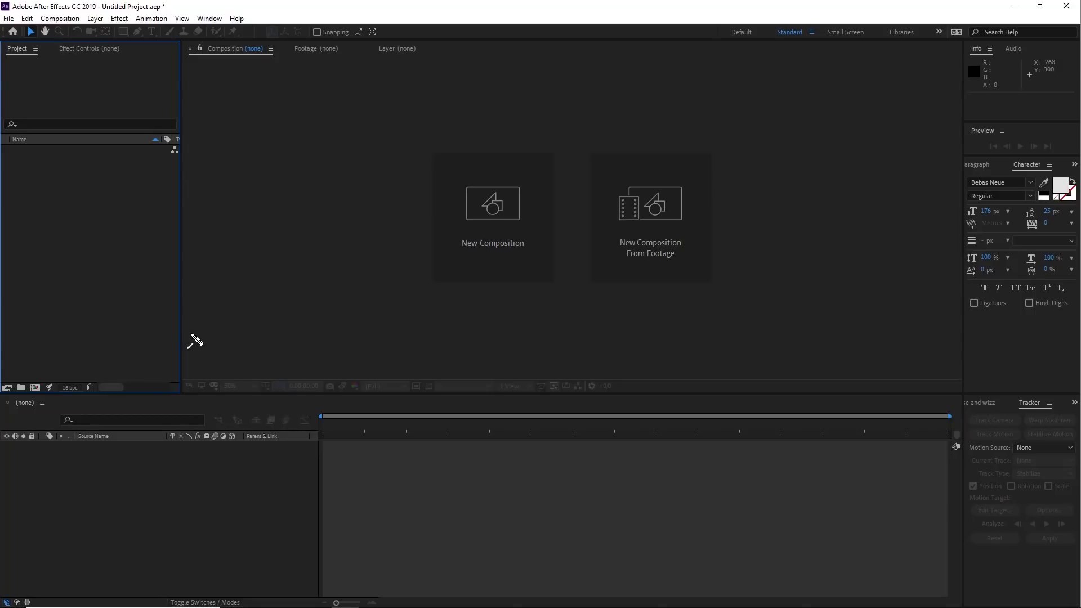
{"action": "left_click", "coordinate": [63, 20]}
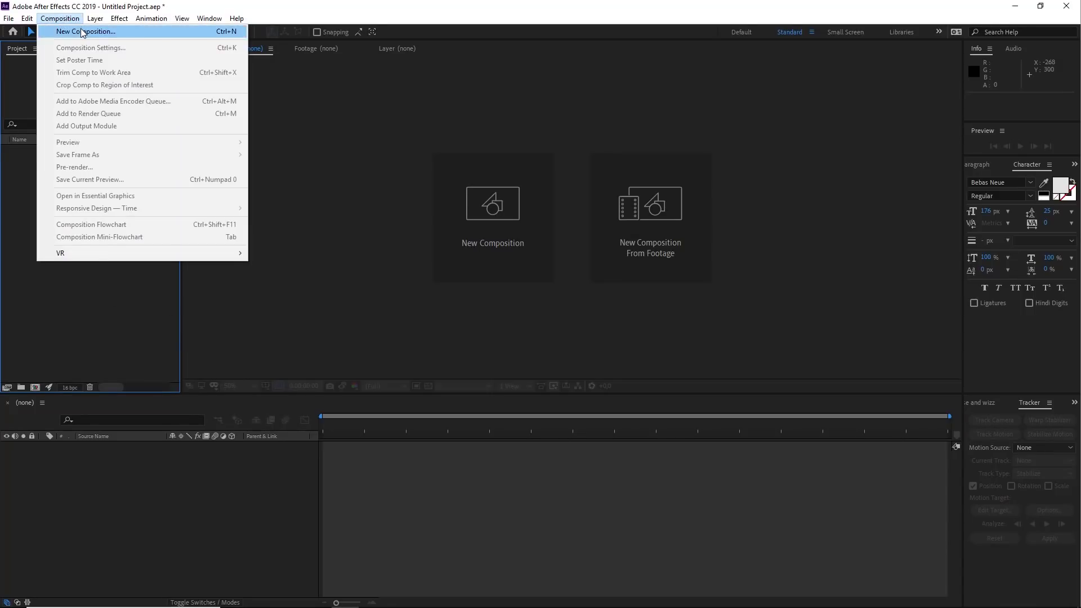
{"action": "left_click", "coordinate": [83, 33]}
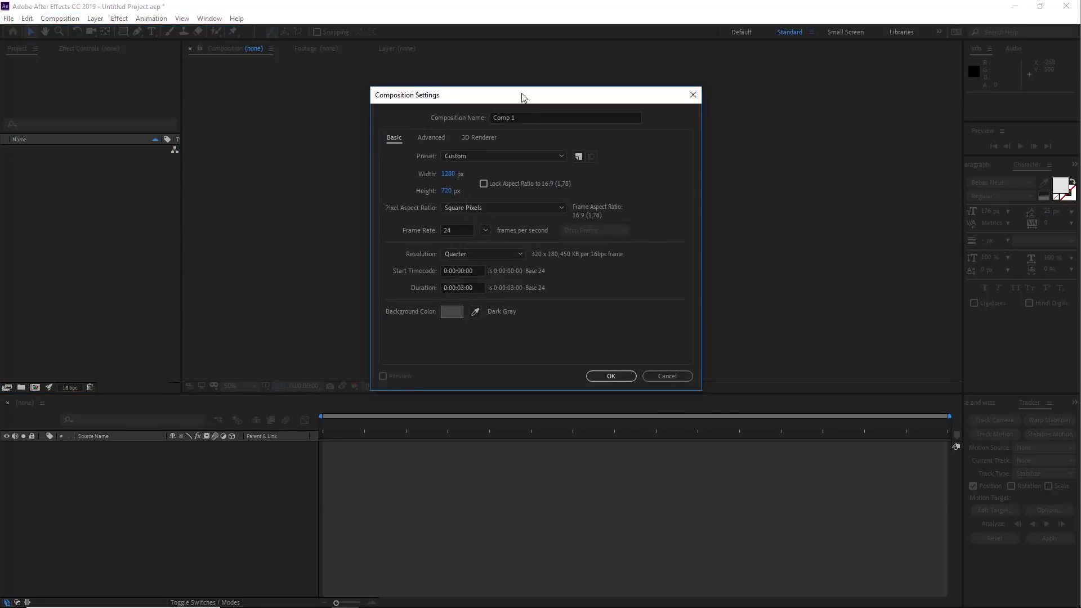
{"action": "left_click_drag", "start_coordinate": [523, 98], "coordinate": [544, 144]}
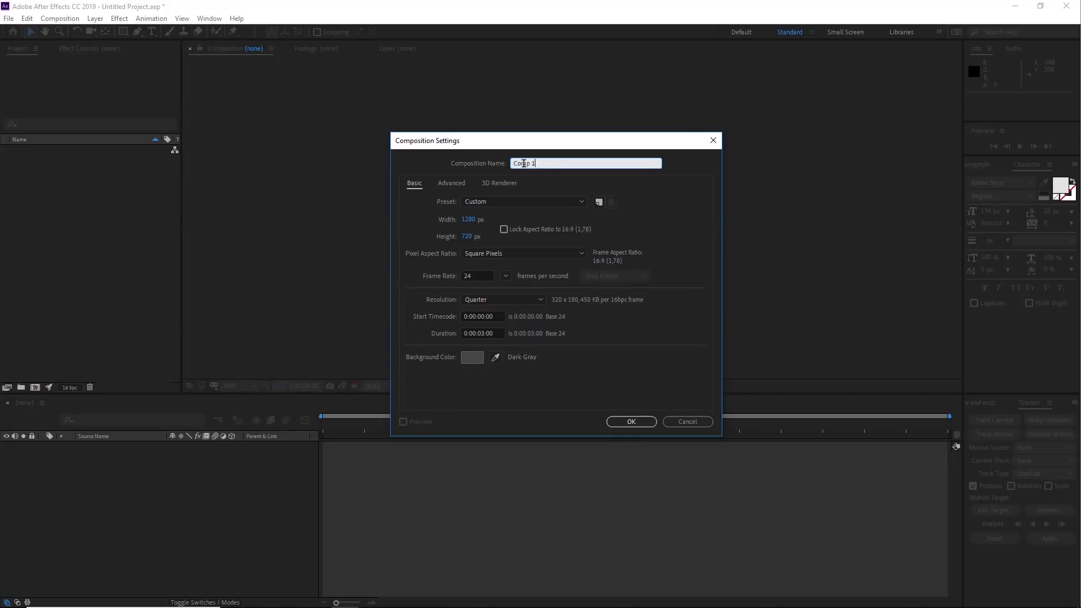
{"action": "type", "text": "Transição"}
{"action": "left_click", "coordinate": [449, 223]}
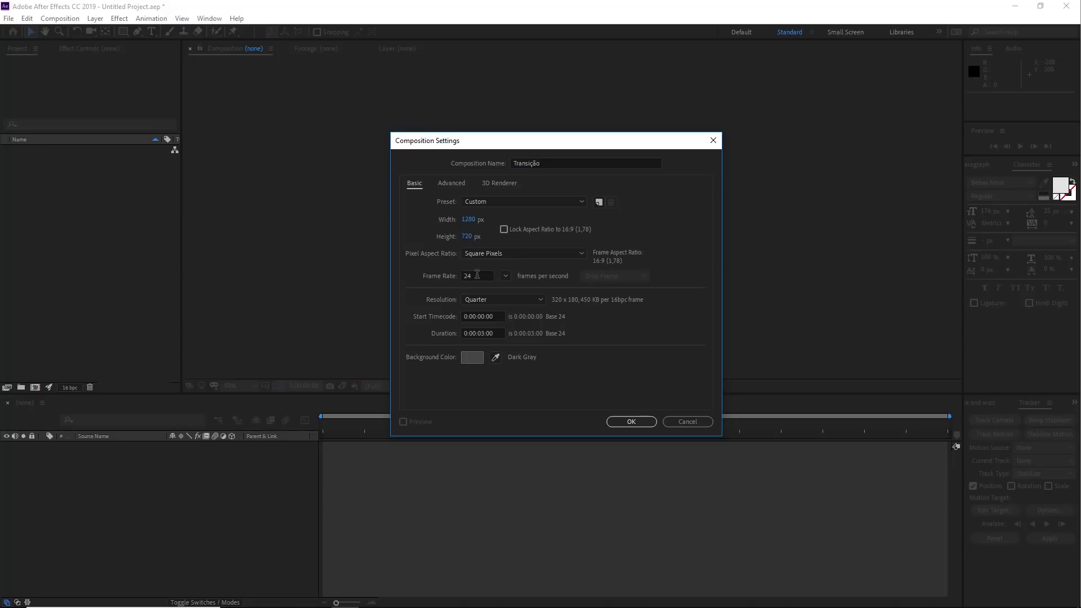
{"action": "left_click", "coordinate": [465, 336]}
{"action": "left_click_drag", "start_coordinate": [481, 333], "coordinate": [485, 334]}
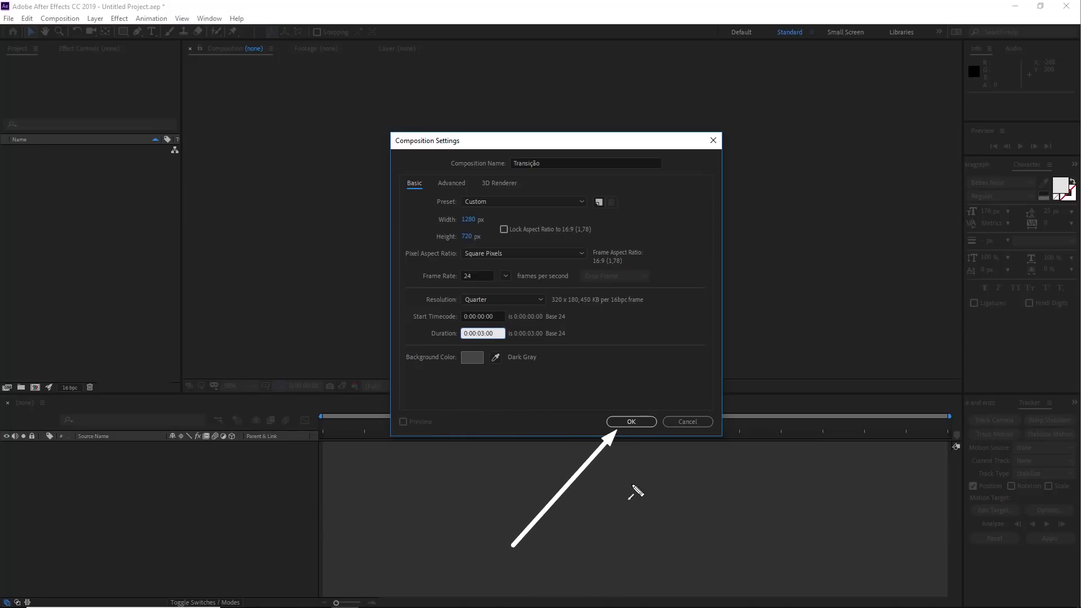
{"action": "left_click", "coordinate": [626, 422]}
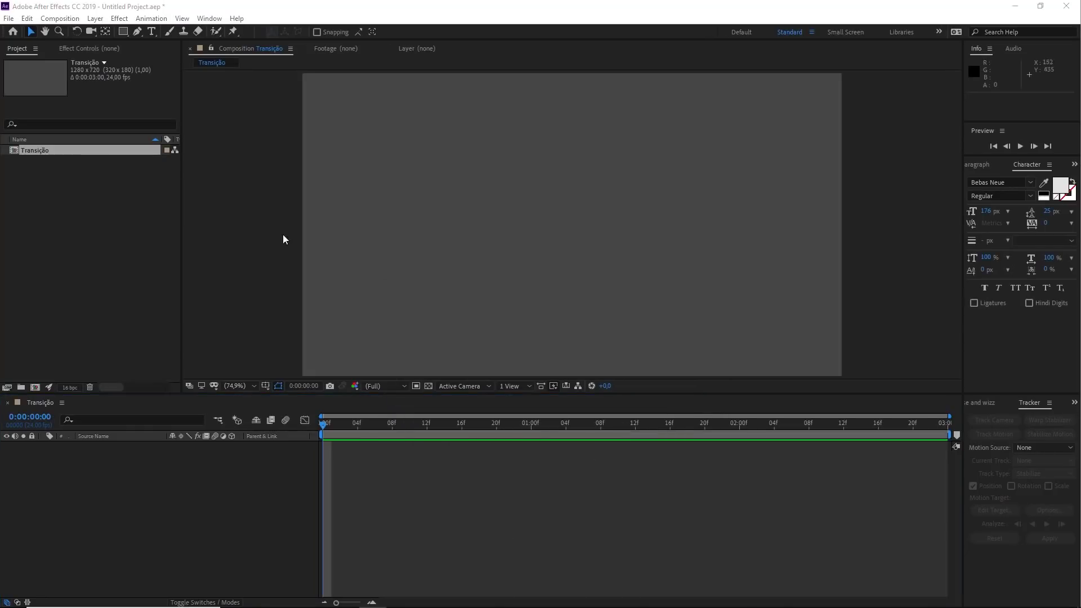
Start a shape path with the Pen tool by placing its first point slightly left of the composition's centre.
{"action": "left_click", "coordinate": [77, 203]}
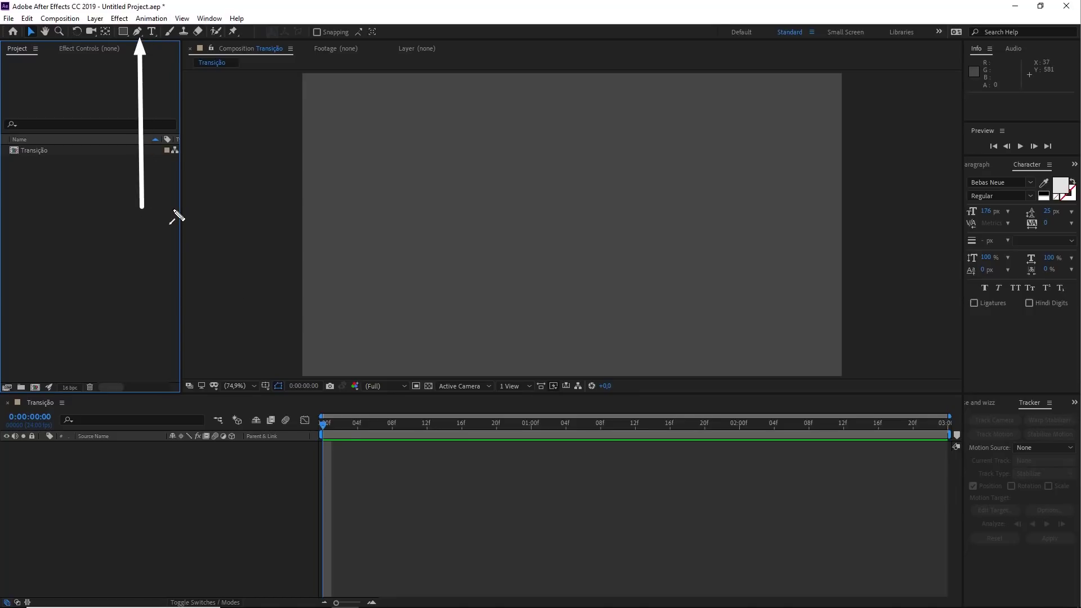
{"action": "left_click", "coordinate": [137, 32]}
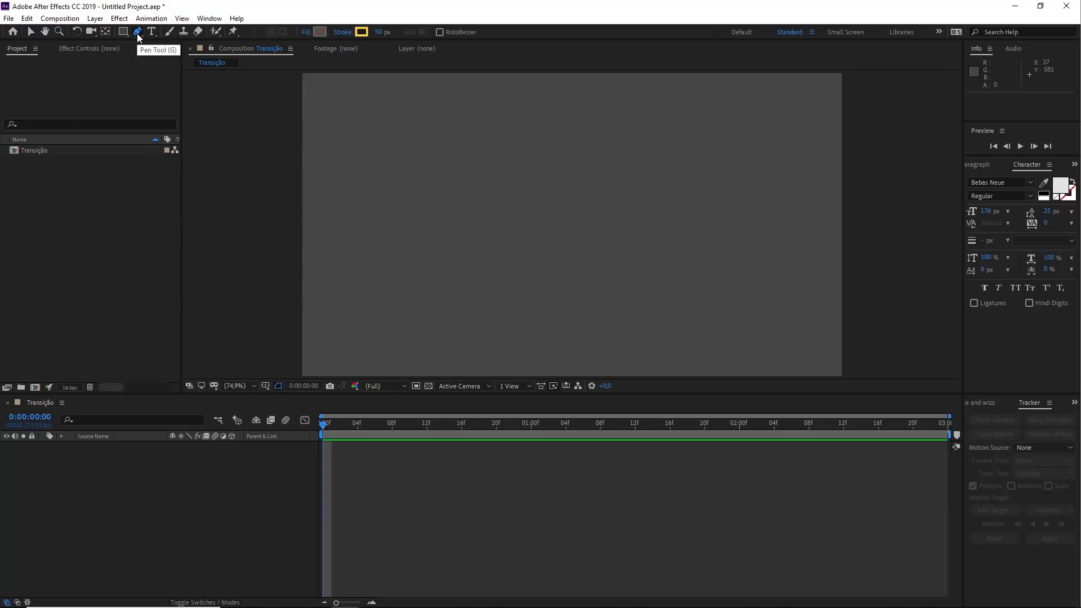
{"action": "left_click", "coordinate": [505, 224]}
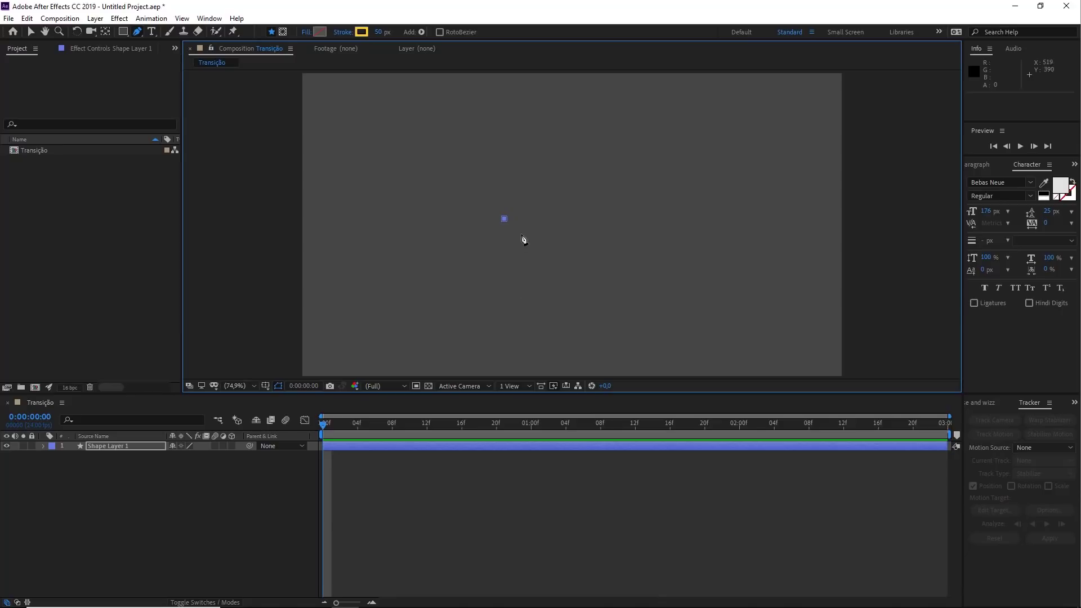
{"action": "left_click", "coordinate": [548, 219]}
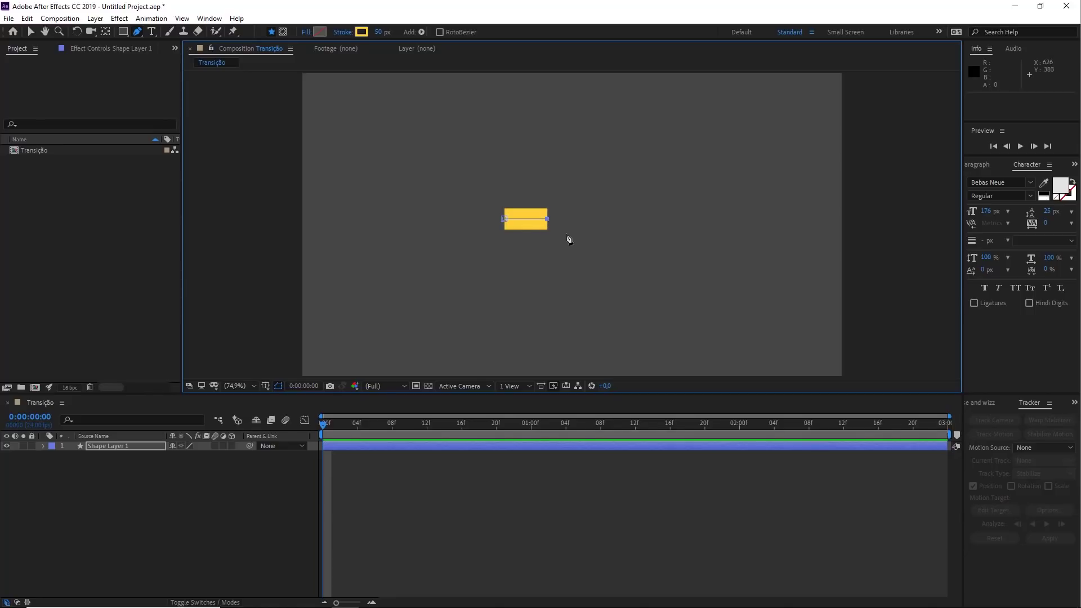
{"action": "key", "text": "ctrl+z"}
{"action": "left_click", "coordinate": [548, 183]}
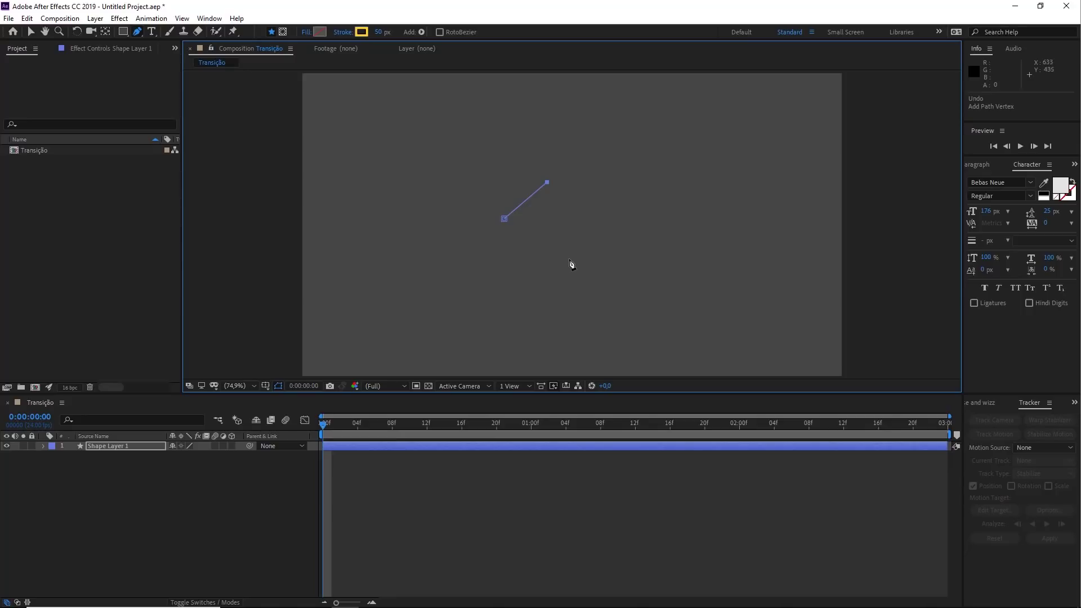
{"action": "key", "text": "ctrl+z"}
{"action": "left_click", "coordinate": [590, 303]}
{"action": "key", "text": "ctrl+z"}
Complete a short horizontal line with a second point level with the first, then leave the Pen tool and select the shape layer.
{"action": "left_click", "coordinate": [551, 219]}
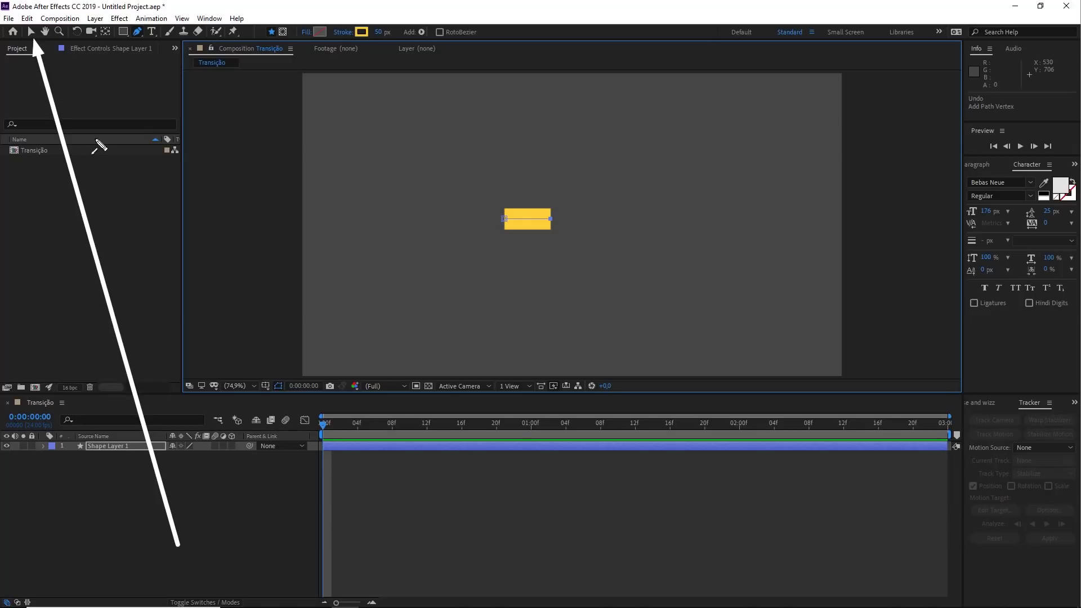
{"action": "left_click", "coordinate": [32, 32]}
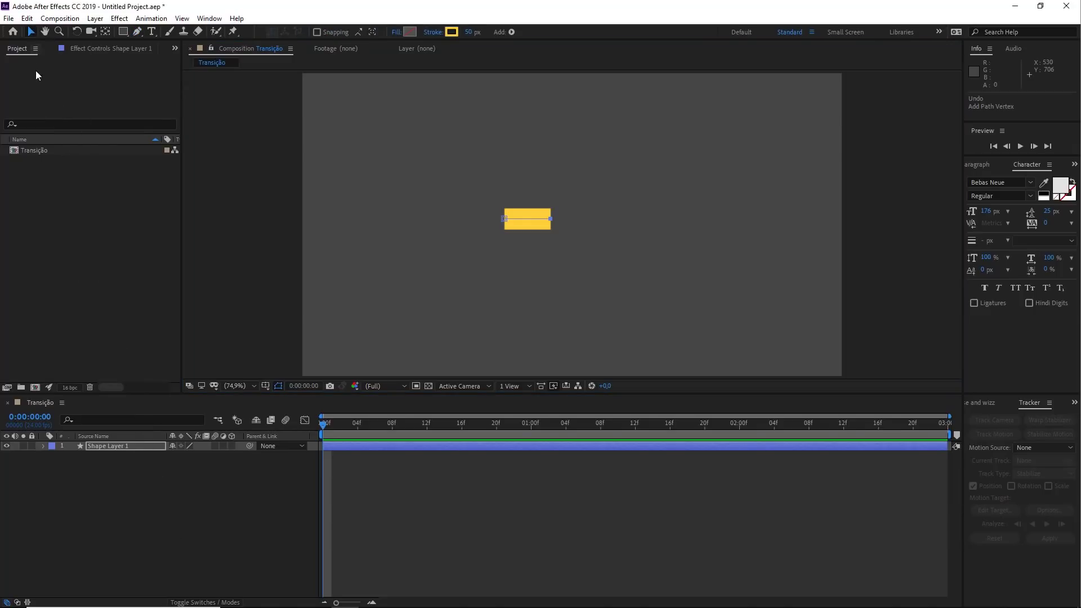
{"action": "left_click", "coordinate": [106, 447]}
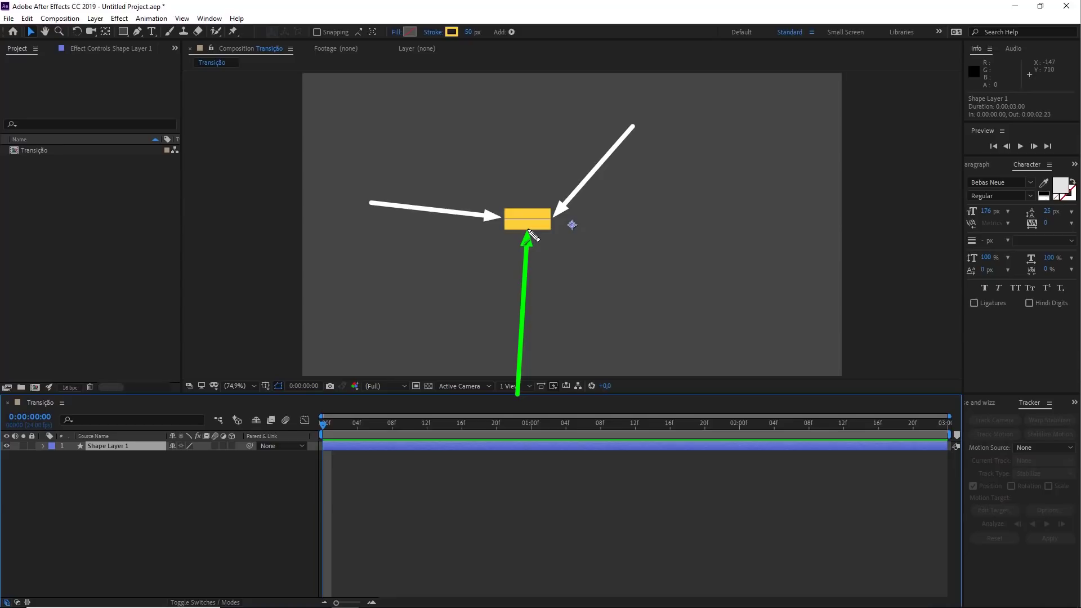
{"action": "key", "text": "ctrl+z"}
{"action": "key", "text": "ctrl+z"}
{"action": "key", "text": "ctrl+z"}
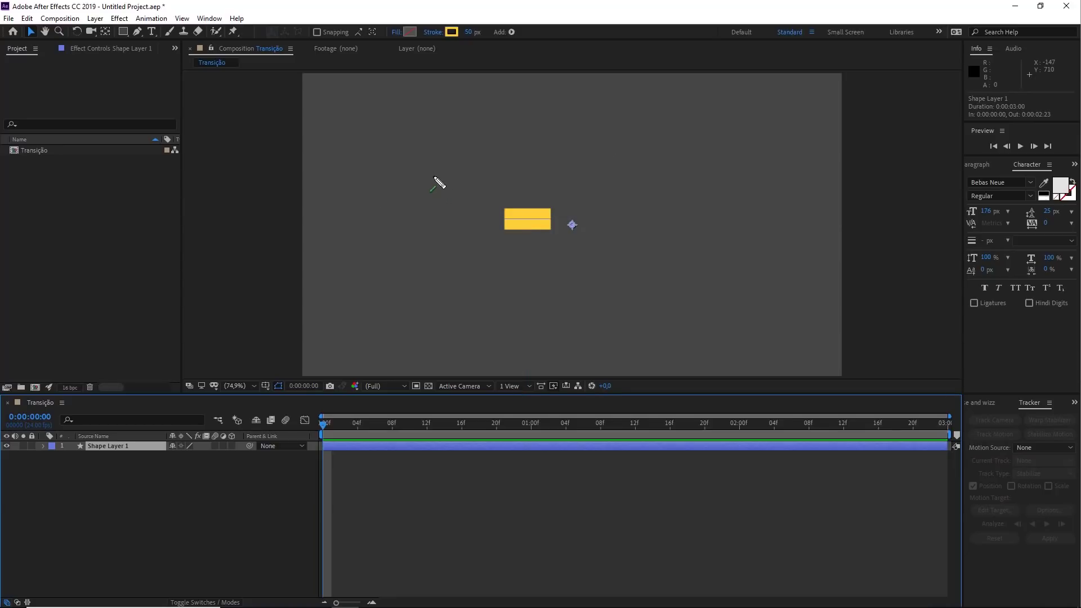
{"action": "left_click_drag", "start_coordinate": [387, 214], "coordinate": [397, 38]}
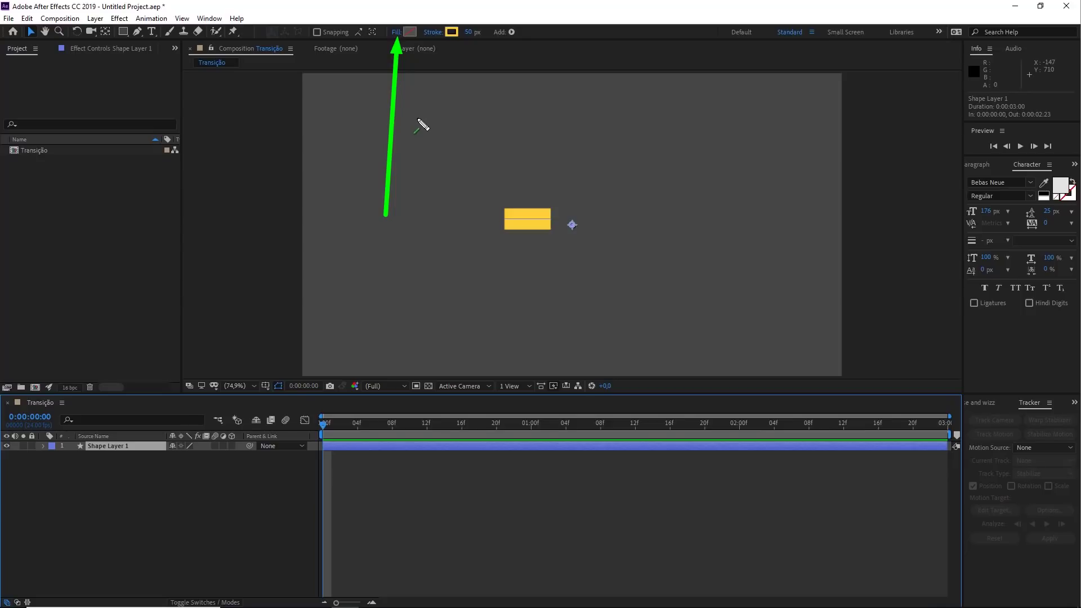
{"action": "left_click_drag", "start_coordinate": [361, 173], "coordinate": [397, 39]}
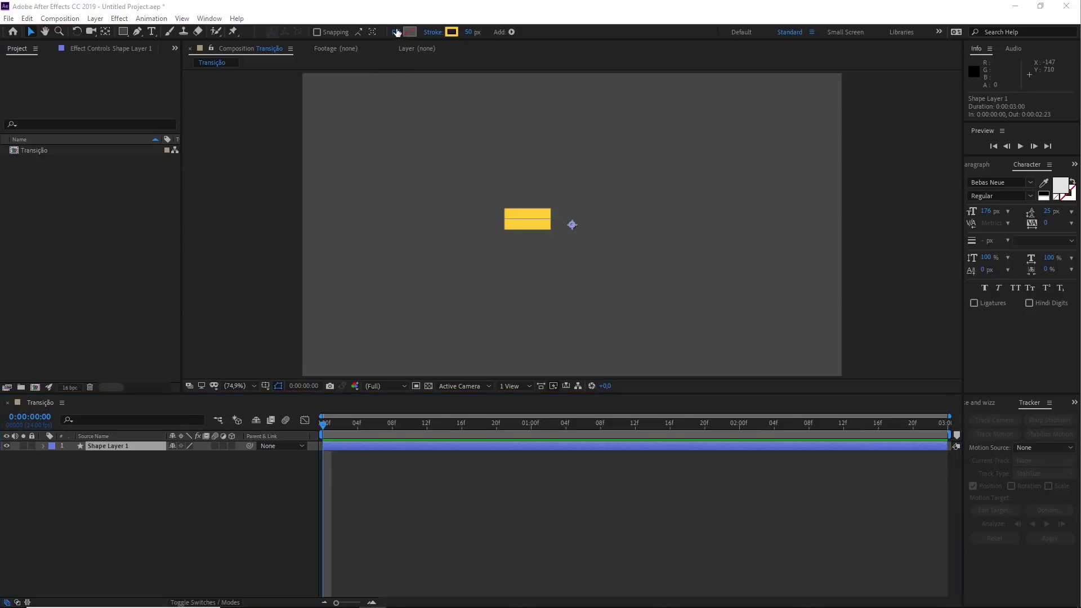
Set the line shape's fill to None in the fill options.
{"action": "left_click", "coordinate": [396, 32]}
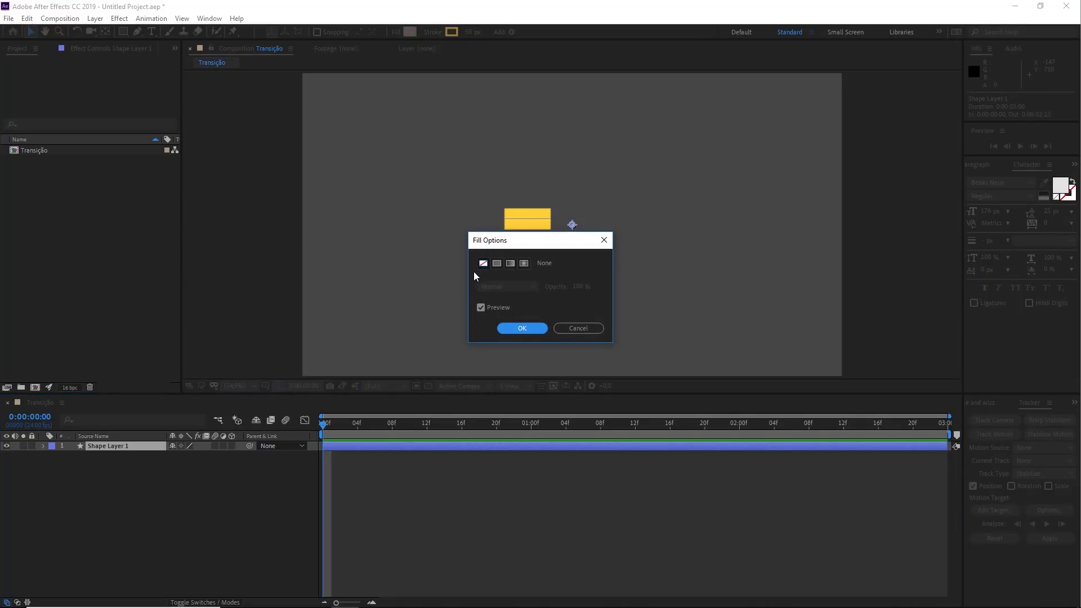
{"action": "left_click_drag", "start_coordinate": [433, 371], "coordinate": [483, 272]}
{"action": "key", "text": "Escape"}
{"action": "left_click", "coordinate": [485, 265]}
{"action": "left_click", "coordinate": [519, 330]}
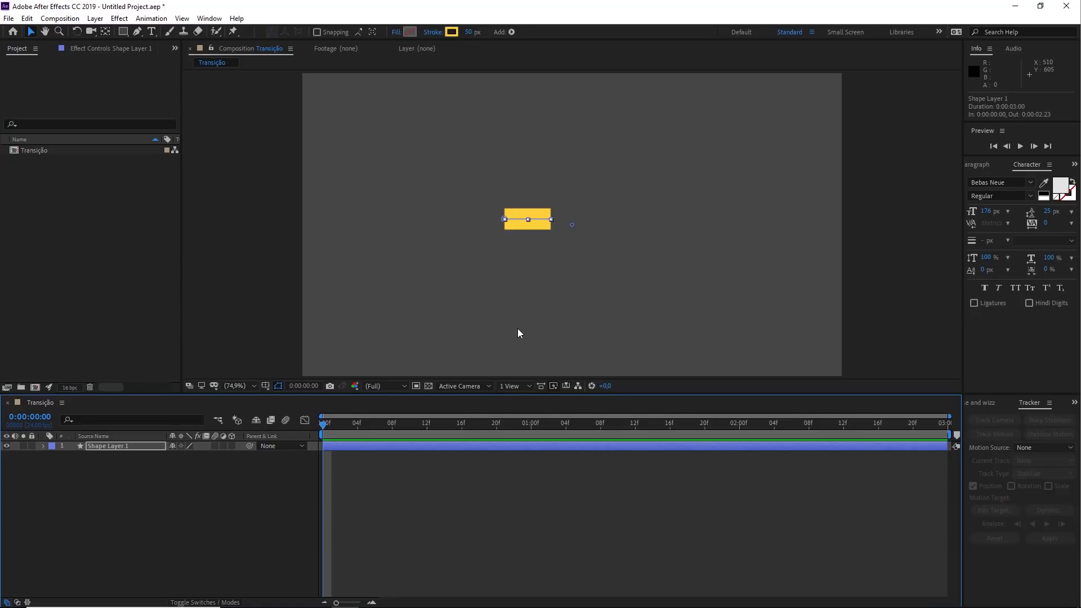
{"action": "mouse_move", "coordinate": [402, 243]}
{"action": "left_mouse_down"}
{"action": "mouse_move", "coordinate": [411, 94]}
{"action": "mouse_move", "coordinate": [438, 39]}
{"action": "mouse_move", "coordinate": [454, 41]}
{"action": "mouse_move", "coordinate": [517, 264]}
{"action": "mouse_move", "coordinate": [503, 217]}
{"action": "left_mouse_up"}
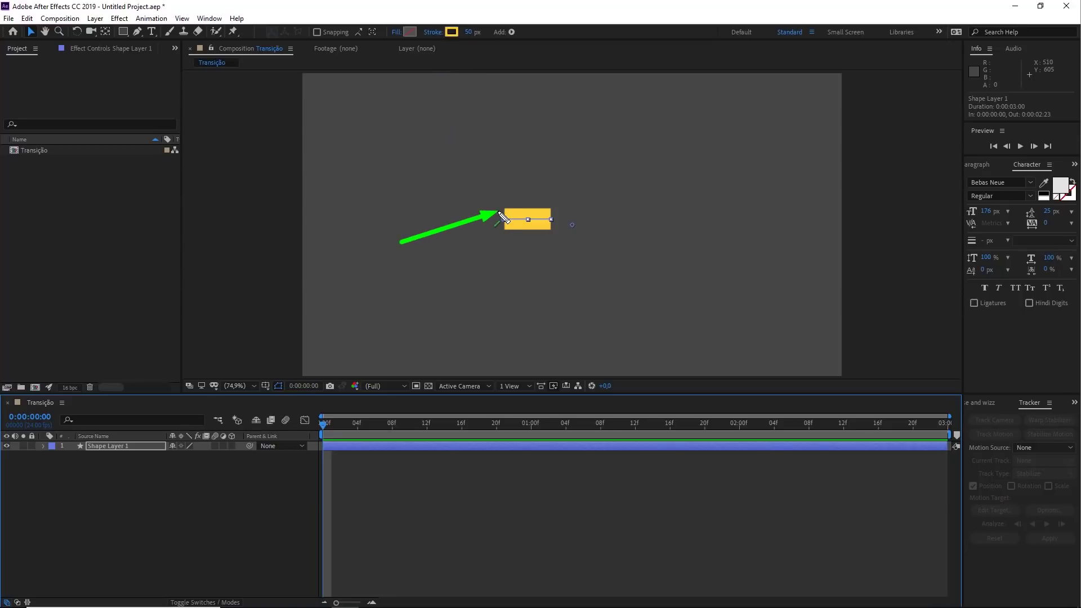
{"action": "left_click_drag", "start_coordinate": [502, 215], "coordinate": [465, 33]}
{"action": "key", "text": "Escape"}
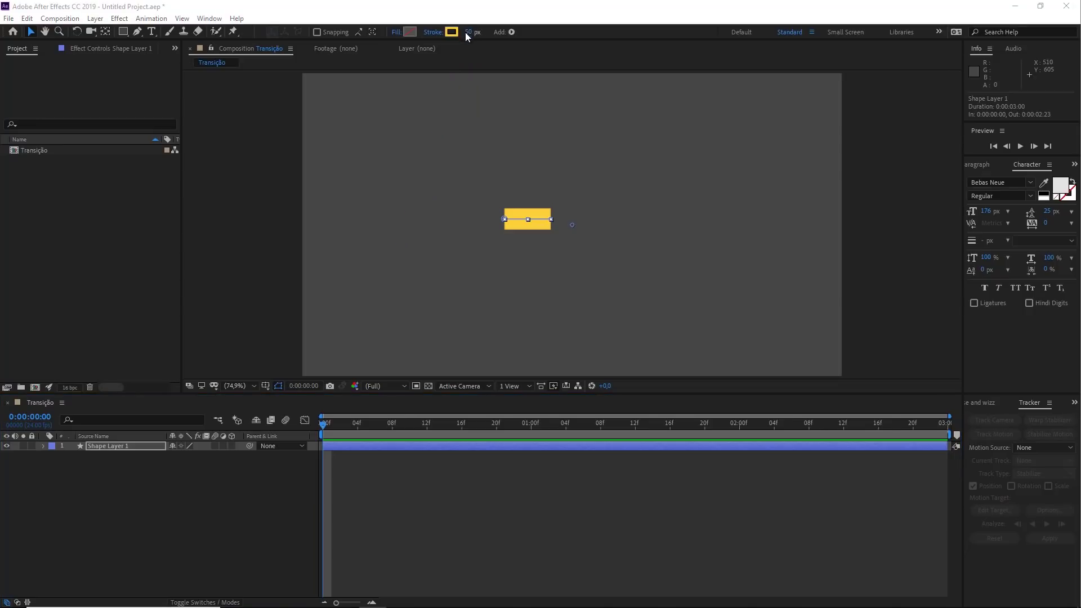
Set the line's stroke width to 10 px and deselect the shape layer.
{"action": "left_click", "coordinate": [467, 32]}
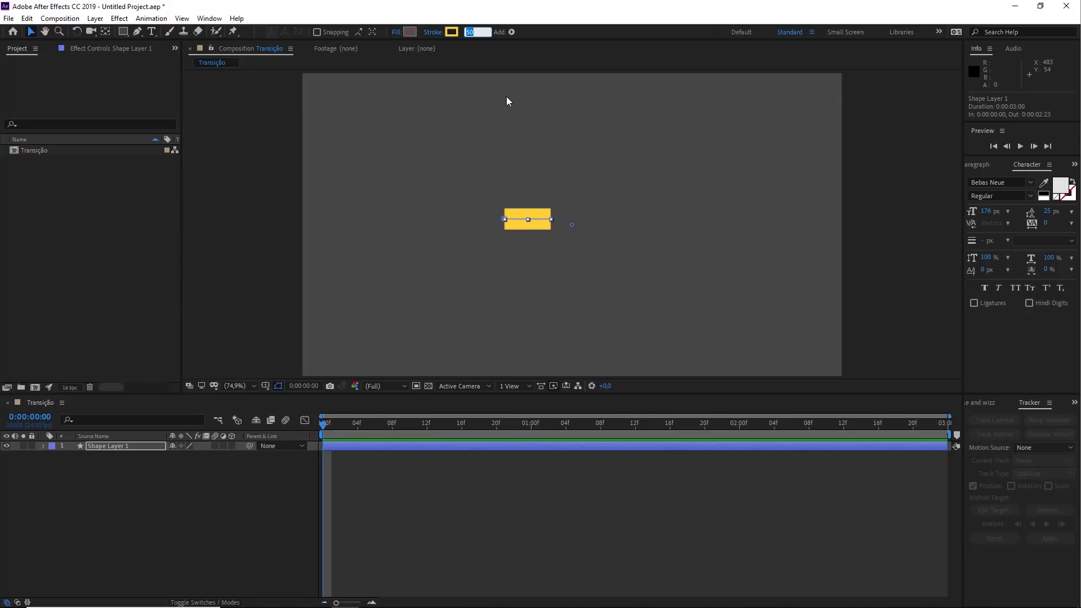
{"action": "type", "text": "10"}
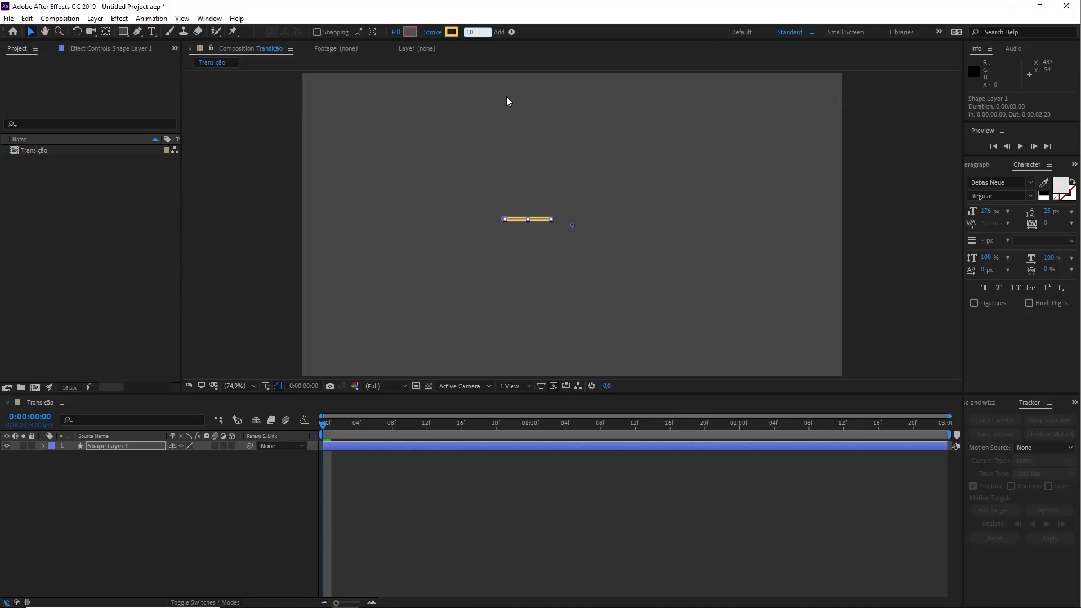
{"action": "key", "text": "Return"}
{"action": "left_click", "coordinate": [558, 238]}
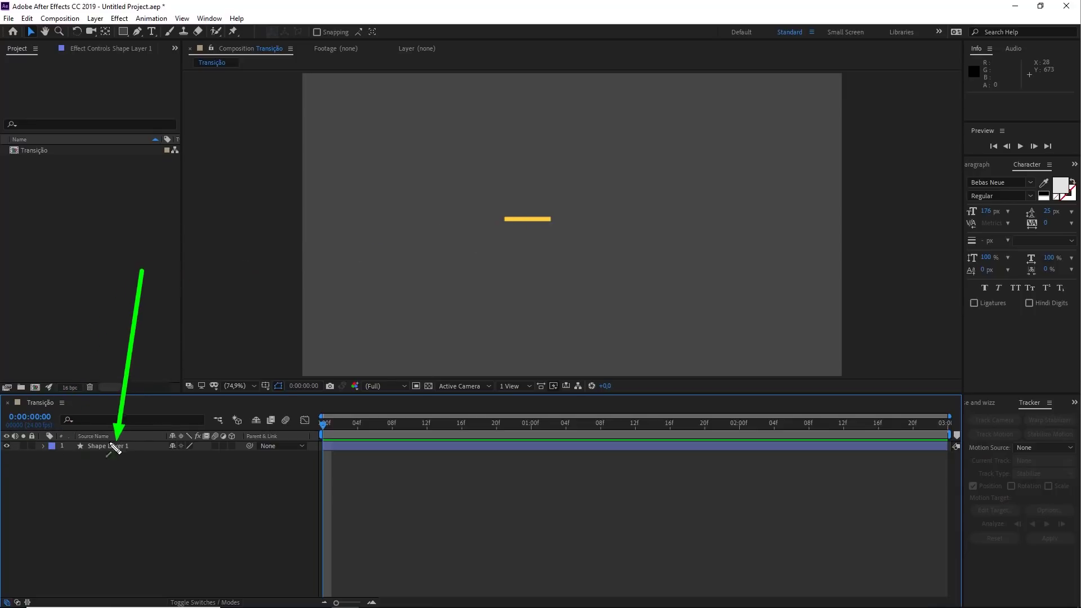
Expand Shape Layer 1 through Contents to reveal the properties of Shape 1.
{"action": "left_click", "coordinate": [43, 447]}
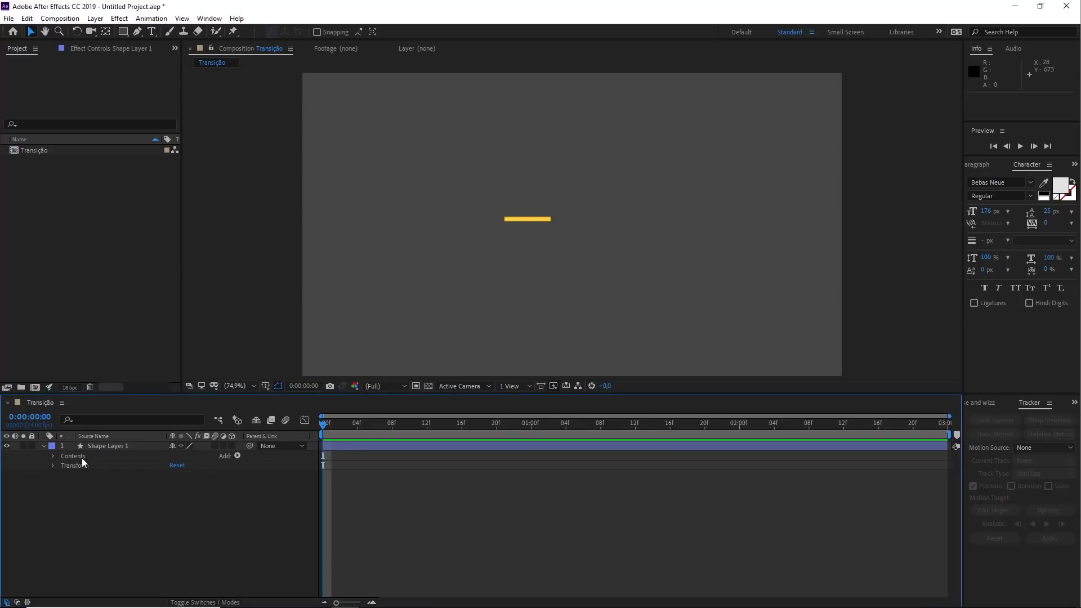
{"action": "left_click", "coordinate": [82, 458]}
{"action": "left_click", "coordinate": [69, 466]}
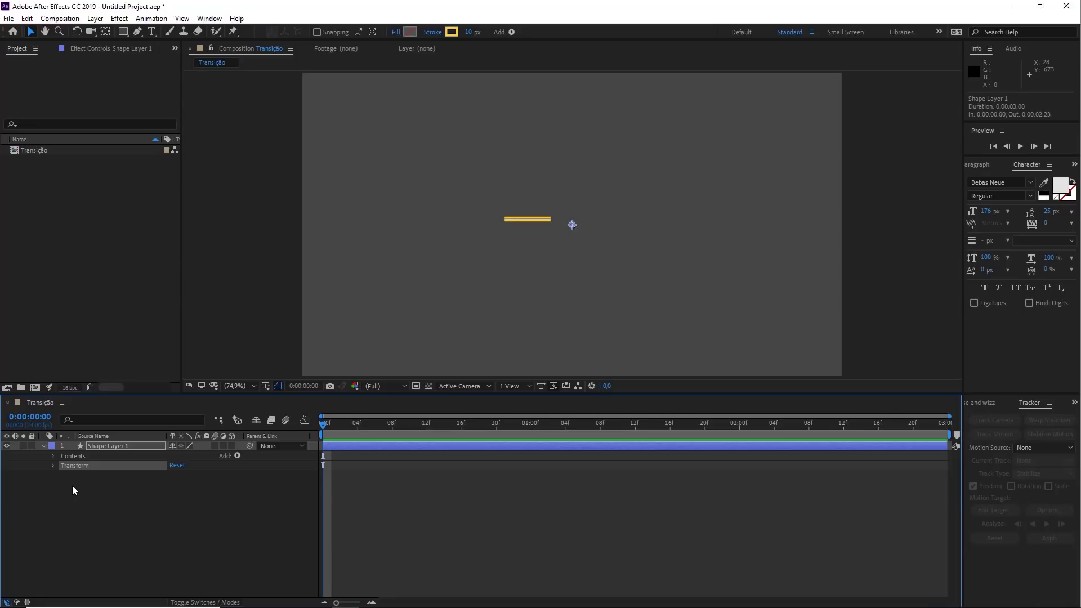
{"action": "left_click", "coordinate": [74, 457]}
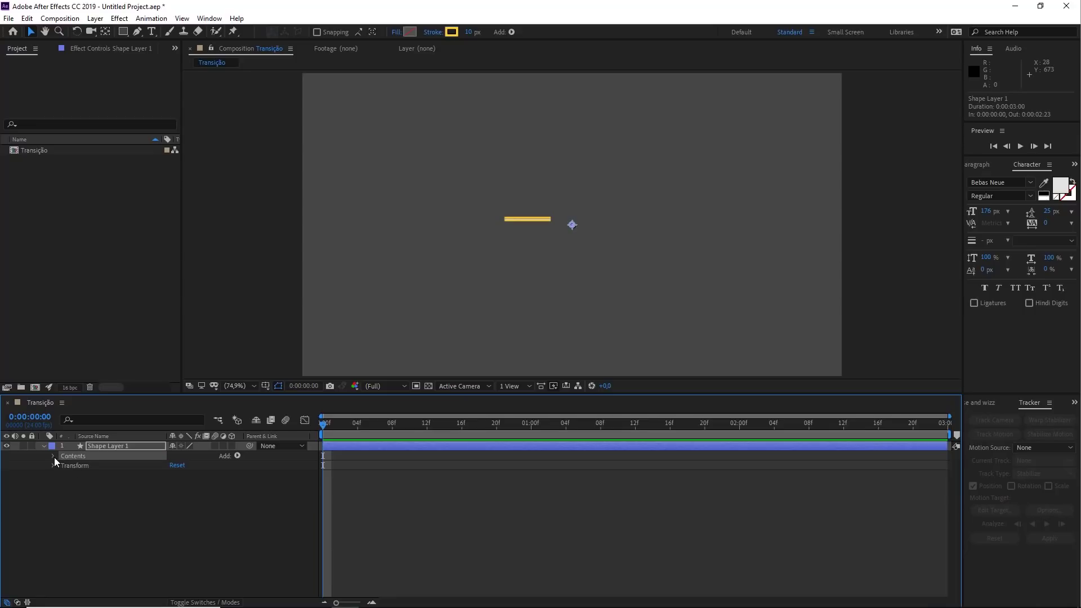
{"action": "left_click", "coordinate": [54, 456]}
{"action": "left_click", "coordinate": [80, 466]}
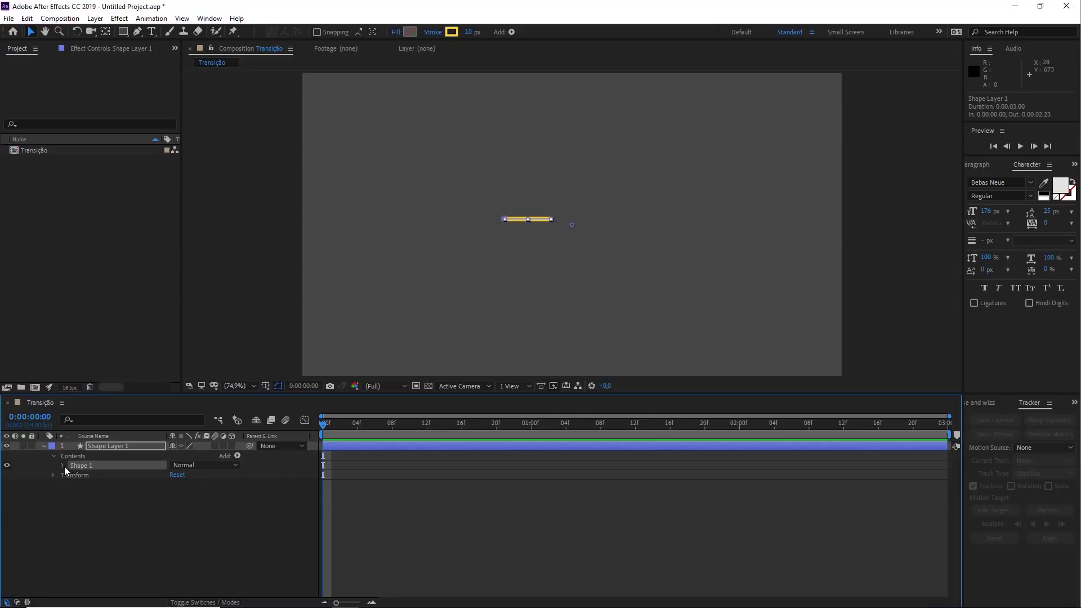
{"action": "left_click", "coordinate": [63, 466]}
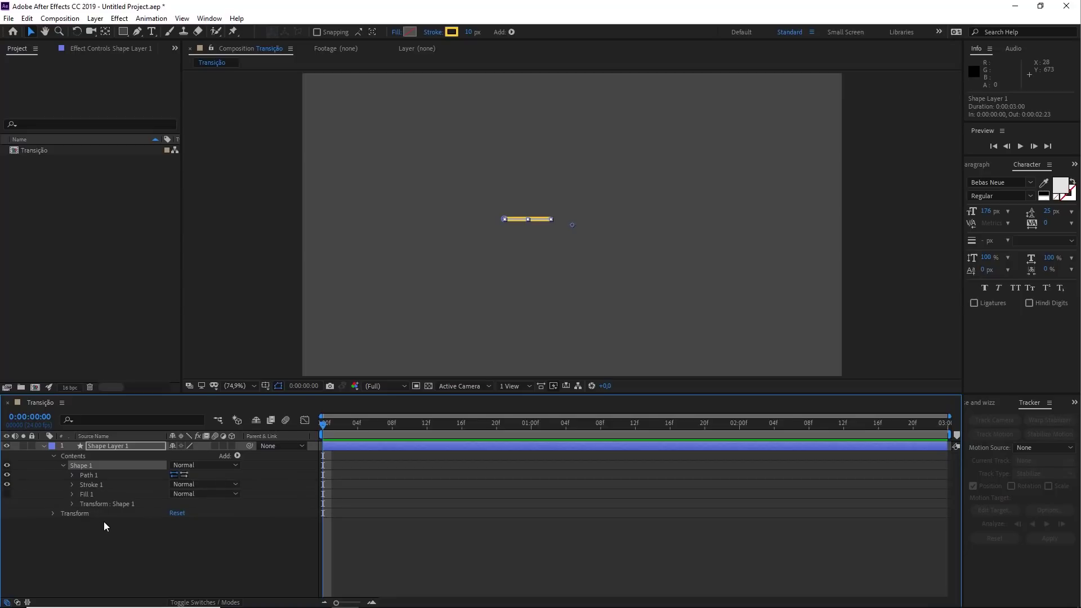
Set the line cap of Stroke 1 to Round Cap and inspect the line's ends.
{"action": "left_click", "coordinate": [90, 447]}
{"action": "left_click", "coordinate": [81, 456]}
{"action": "left_click", "coordinate": [83, 467]}
{"action": "left_click", "coordinate": [89, 483]}
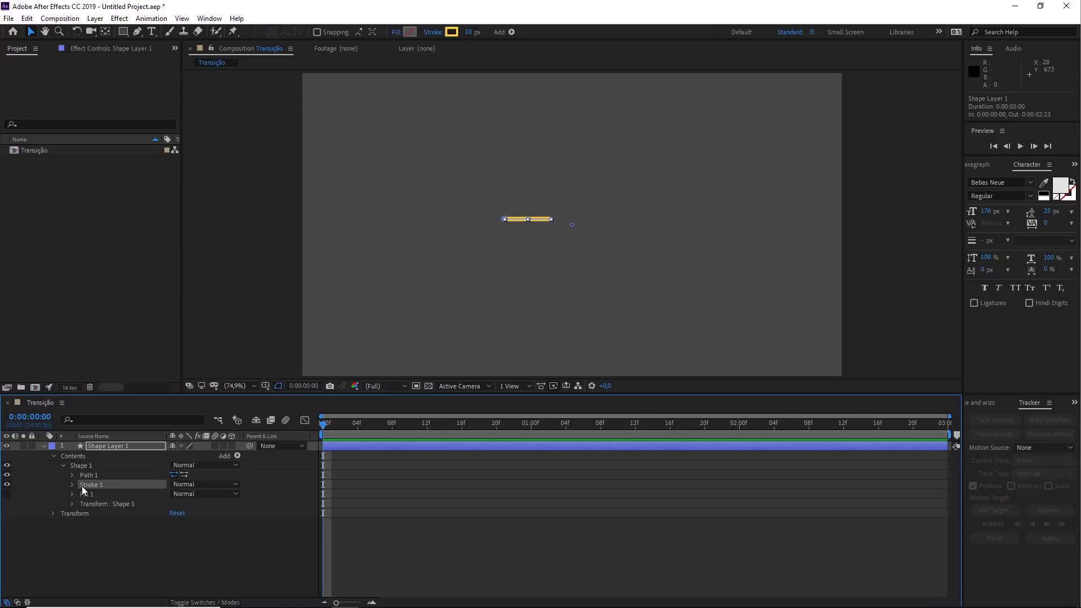
{"action": "left_click", "coordinate": [72, 484]}
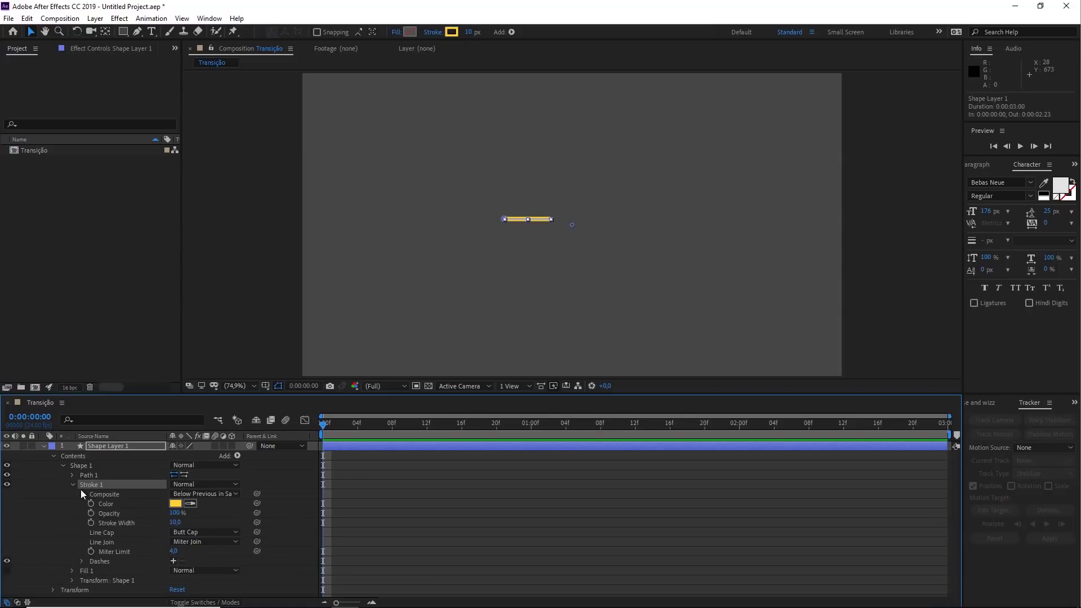
{"action": "left_click", "coordinate": [102, 532]}
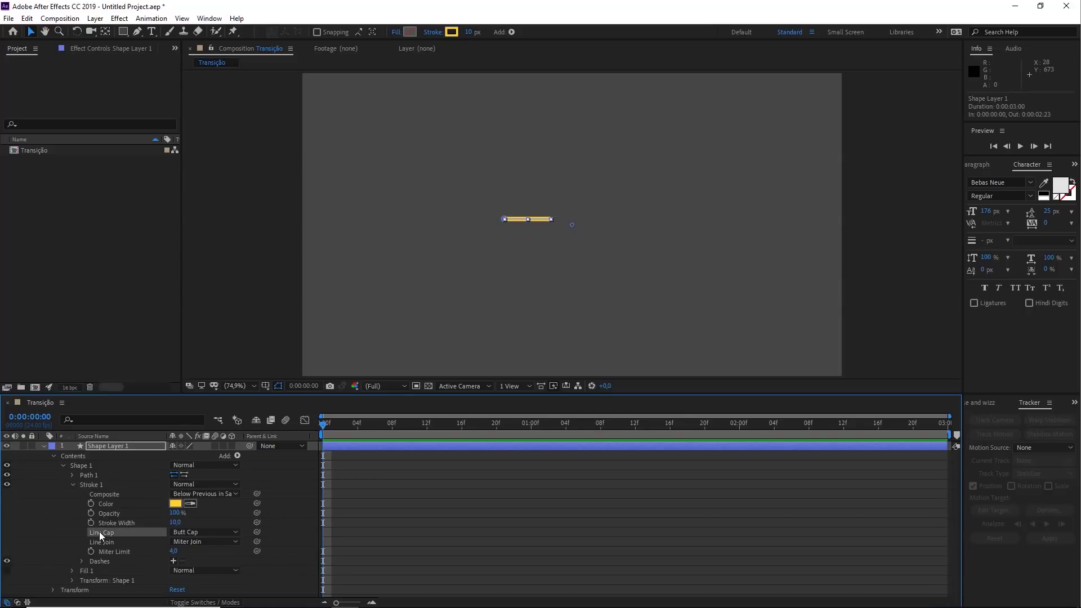
{"action": "left_click", "coordinate": [185, 533]}
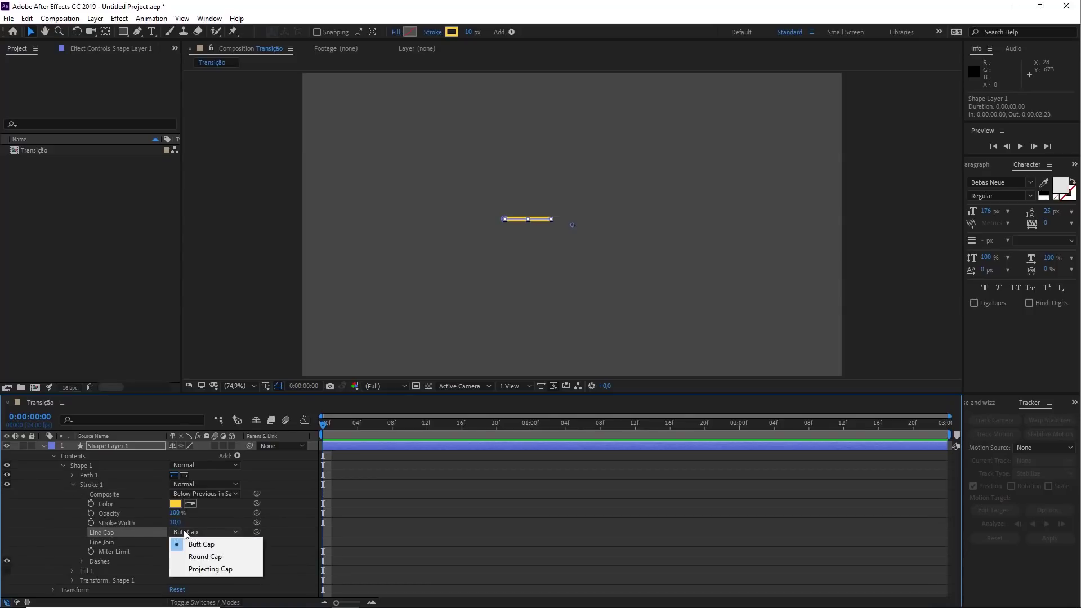
{"action": "left_click", "coordinate": [205, 557]}
{"action": "scroll", "coordinate": [513, 233], "scroll_direction": "up", "scroll_amount": 5}
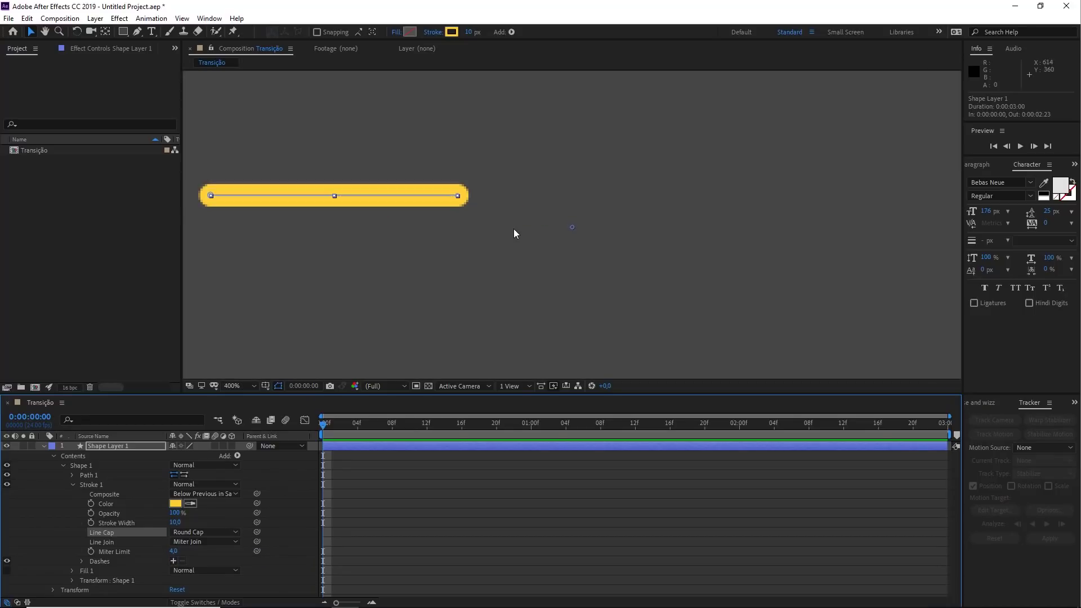
Switch Stroke 1's line cap to Butt Cap to compare the line's ends, and return it to Round Cap.
{"action": "left_click", "coordinate": [203, 532]}
{"action": "left_click", "coordinate": [198, 544]}
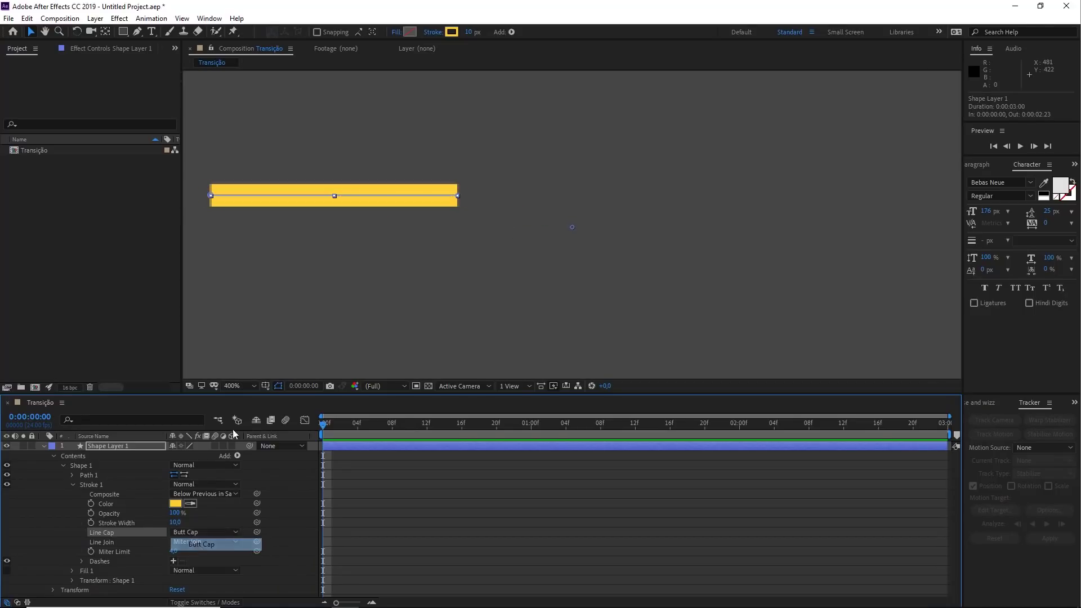
{"action": "left_click_drag", "start_coordinate": [359, 239], "coordinate": [481, 255]}
{"action": "left_click", "coordinate": [193, 533]}
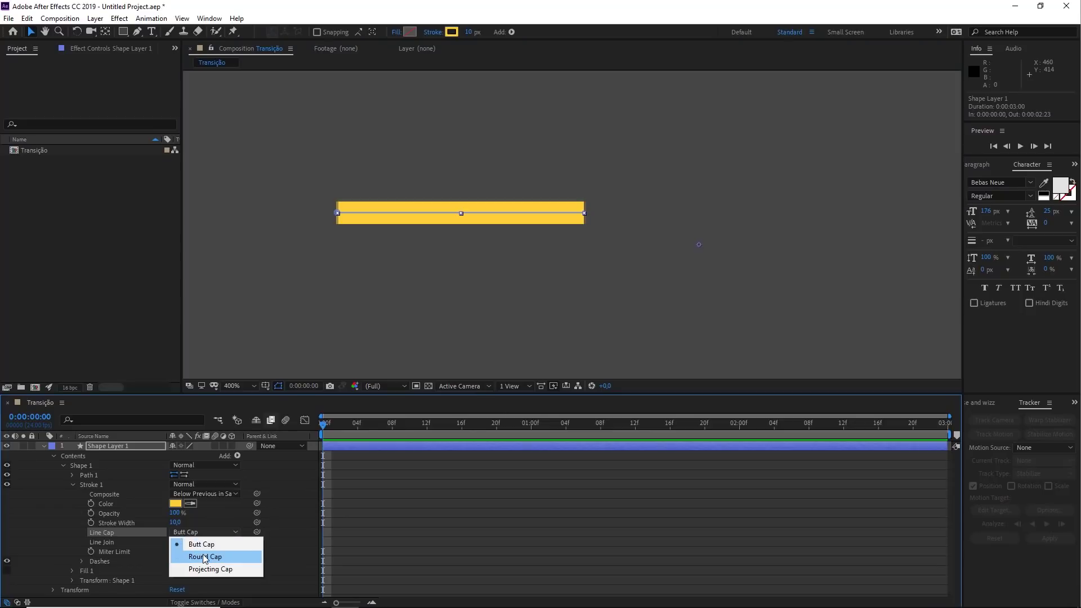
{"action": "left_click", "coordinate": [204, 557]}
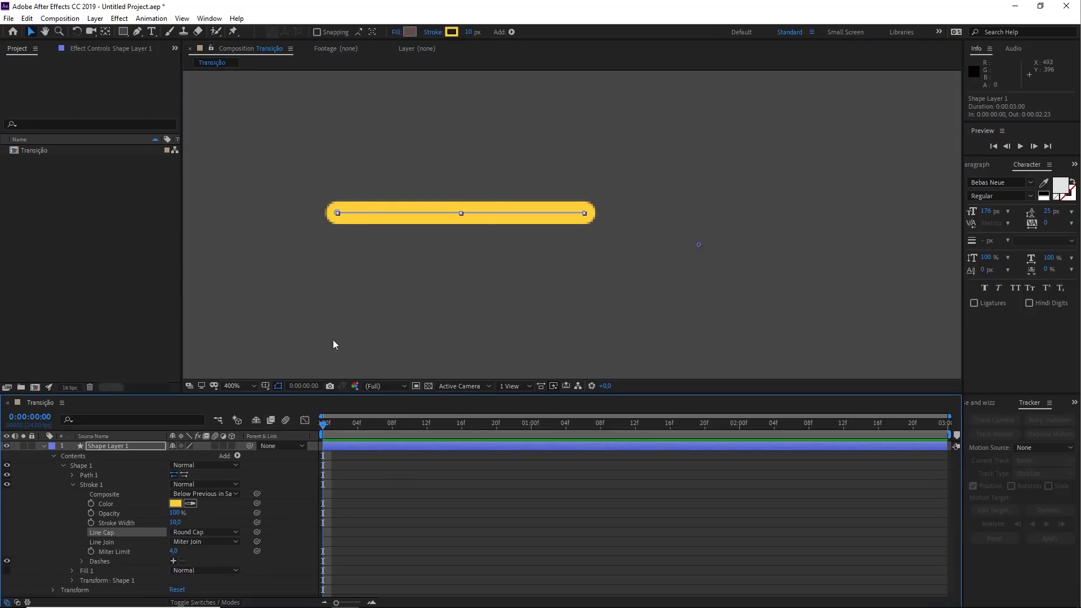
Add a Twist operator to the contents of Shape Layer 1.
{"action": "left_click", "coordinate": [227, 387]}
{"action": "left_click", "coordinate": [245, 411]}
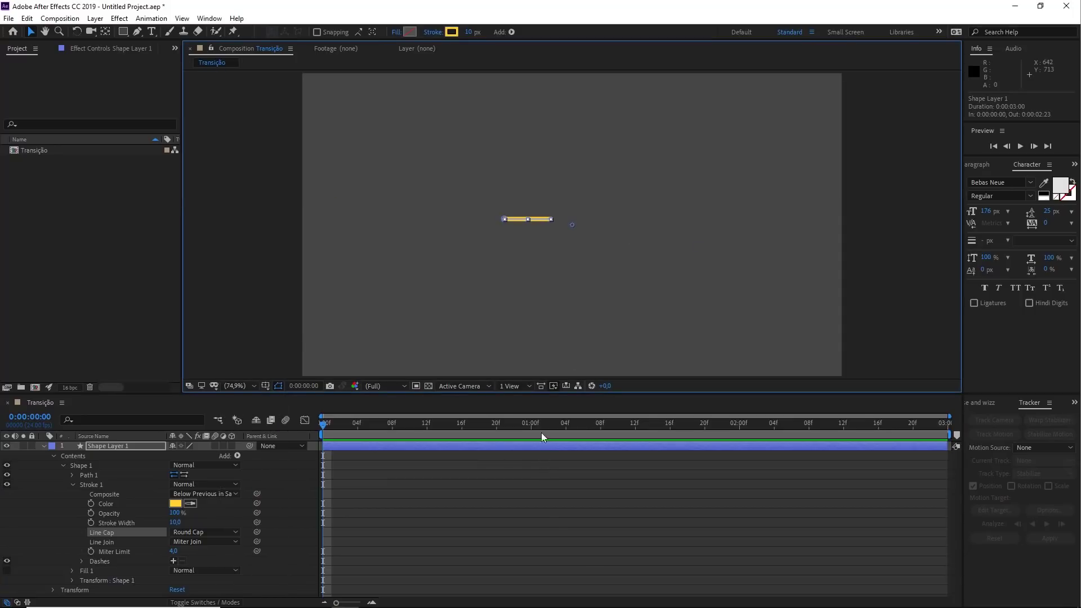
{"action": "left_click", "coordinate": [406, 482]}
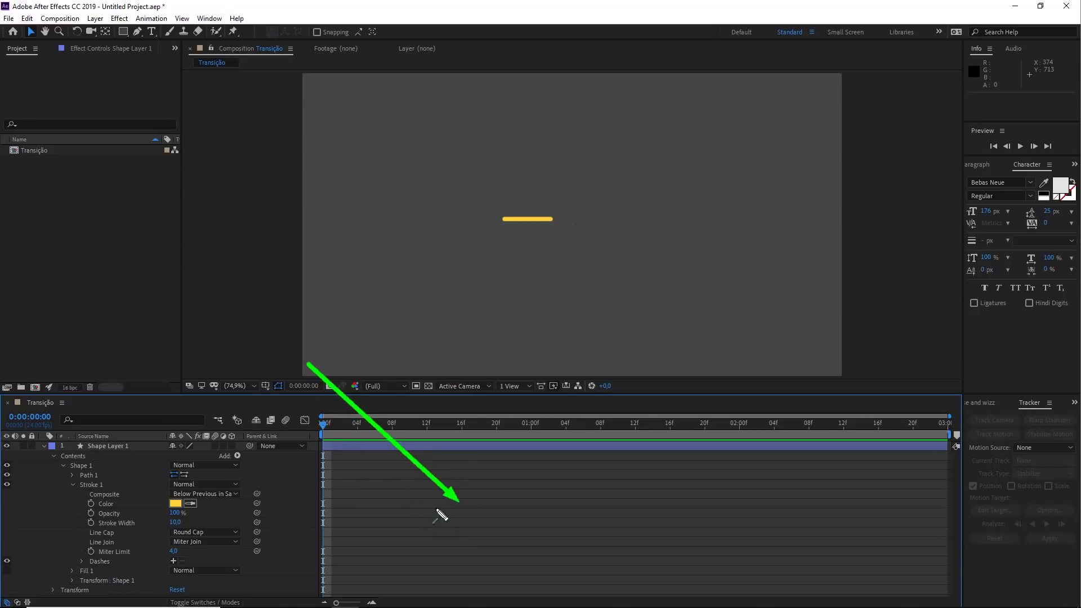
{"action": "left_click", "coordinate": [107, 534]}
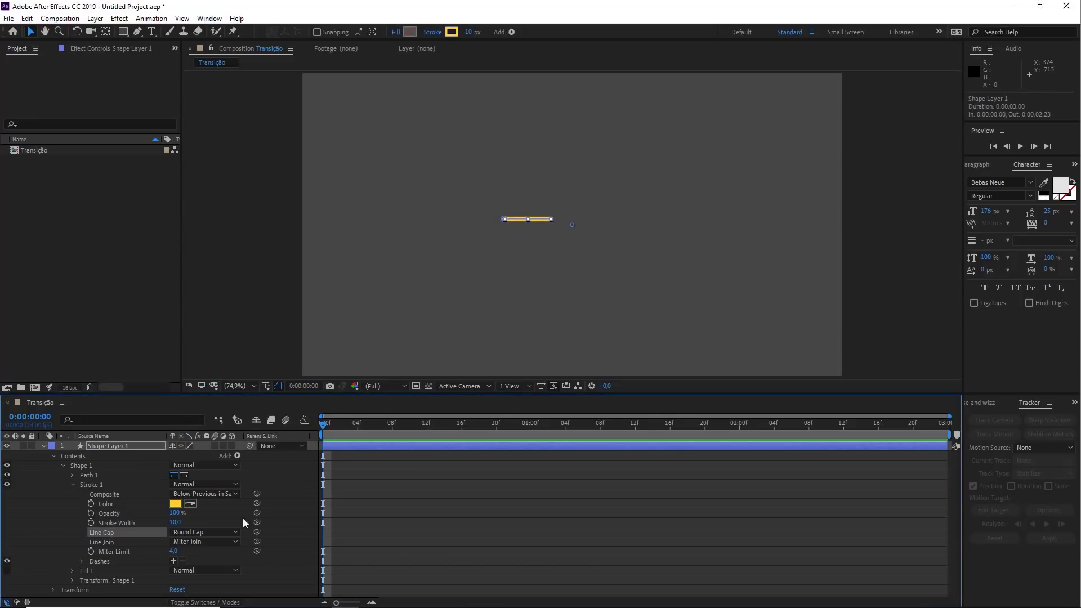
{"action": "left_click", "coordinate": [373, 494]}
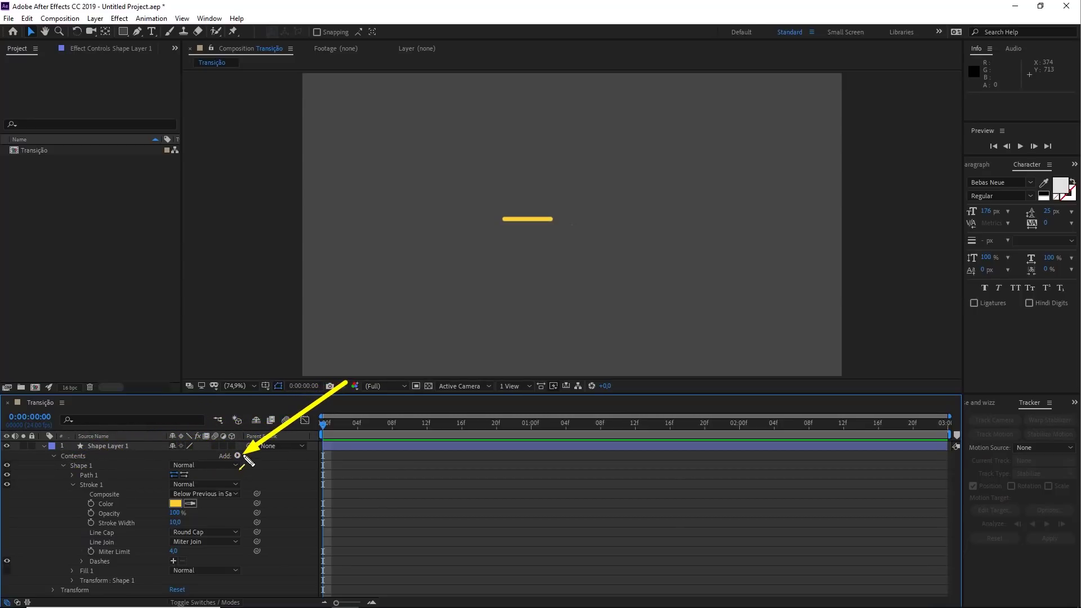
{"action": "left_click", "coordinate": [237, 456]}
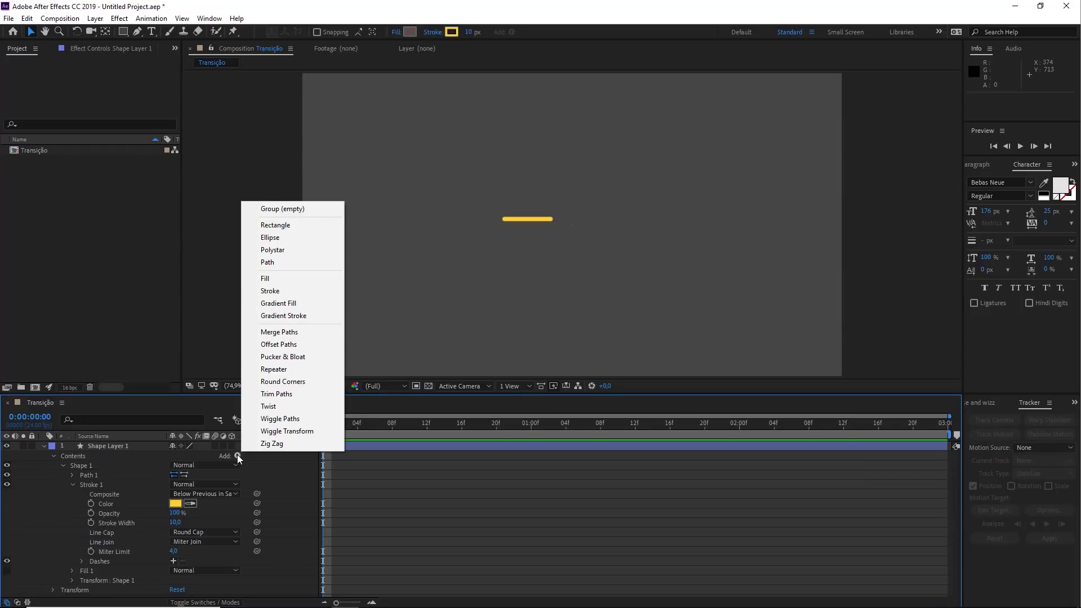
{"action": "left_click", "coordinate": [268, 406]}
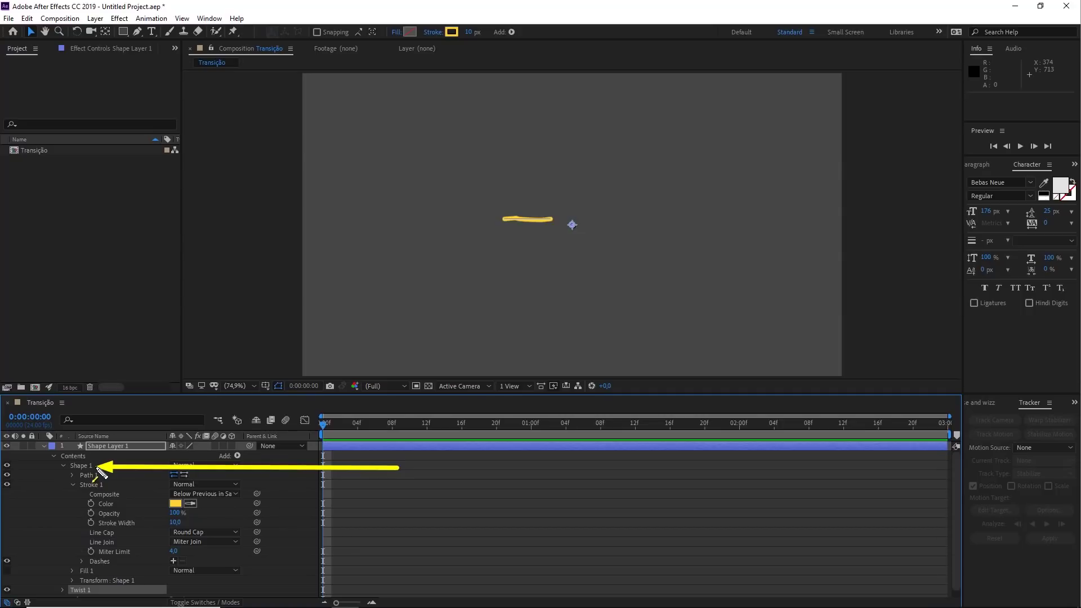
Collapse Shape 1 and expand Twist 1 to reveal its Angle and Center properties.
{"action": "left_click", "coordinate": [63, 466]}
{"action": "left_click", "coordinate": [79, 475]}
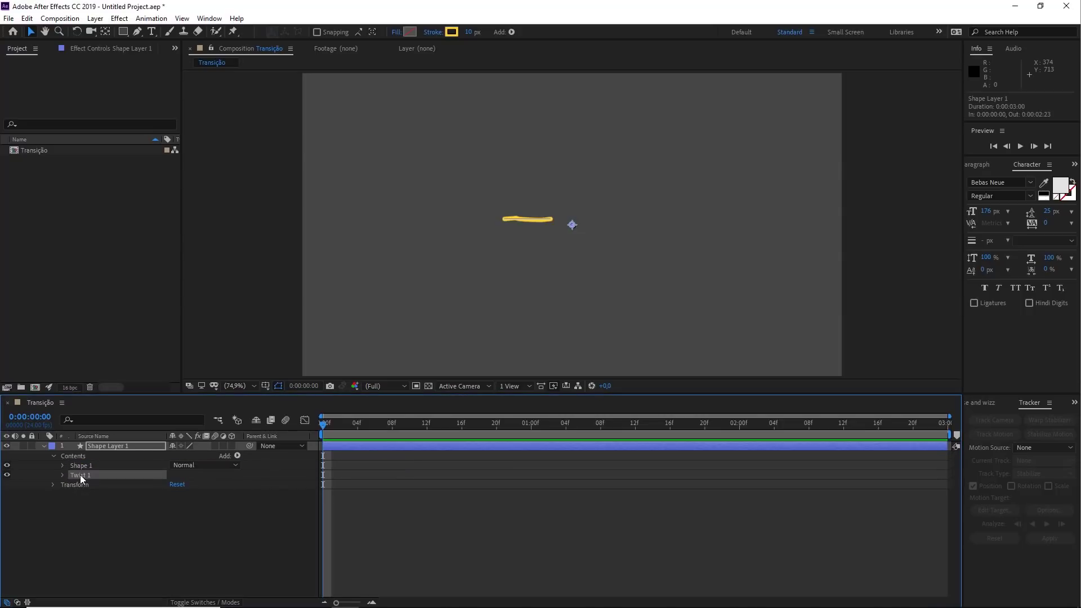
{"action": "left_click", "coordinate": [63, 476]}
{"action": "left_click", "coordinate": [106, 487]}
{"action": "left_click", "coordinate": [105, 495]}
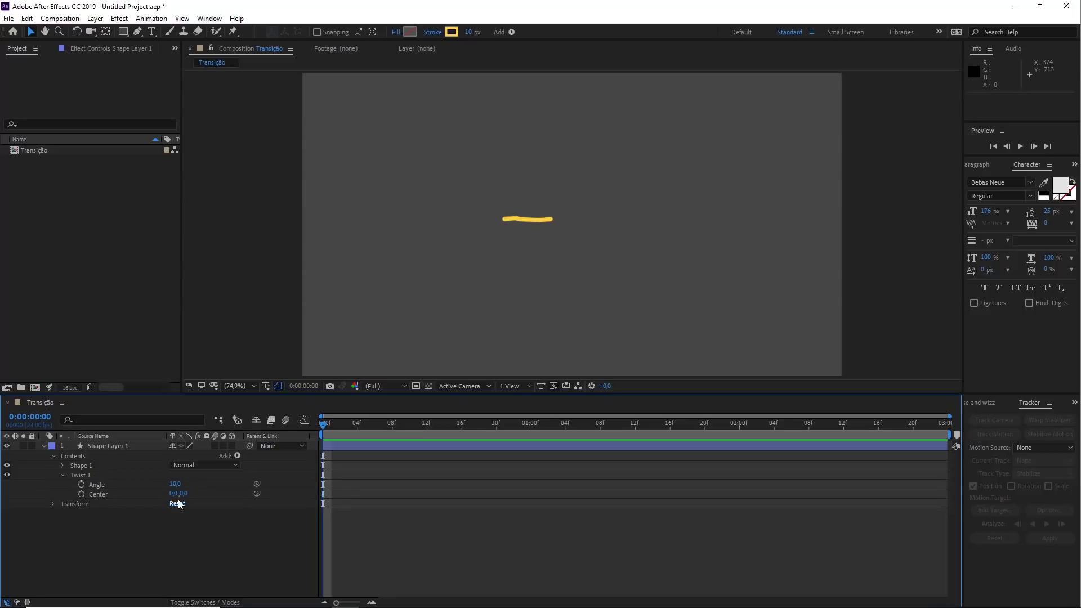
Set Twist 1's Angle to 323 and its horizontal Center to -7, and inspect the spiral.
{"action": "mouse_move", "coordinate": [175, 484]}
{"action": "left_mouse_down"}
{"action": "mouse_move", "coordinate": [291, 469]}
{"action": "mouse_move", "coordinate": [371, 479]}
{"action": "mouse_move", "coordinate": [310, 480]}
{"action": "left_mouse_up"}
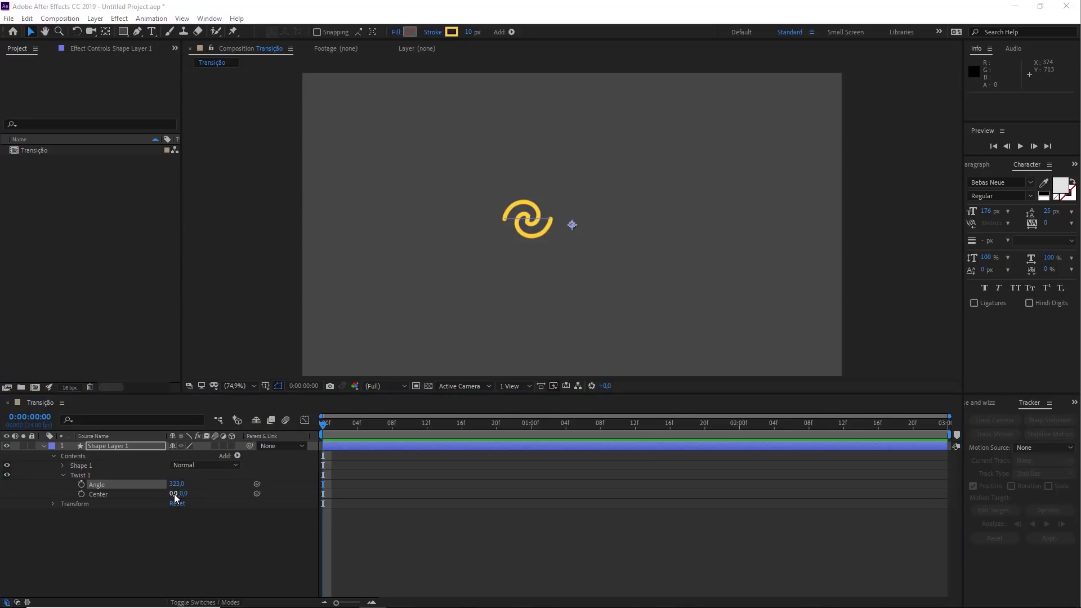
{"action": "mouse_move", "coordinate": [173, 496]}
{"action": "left_mouse_down"}
{"action": "mouse_move", "coordinate": [231, 498]}
{"action": "mouse_move", "coordinate": [176, 503]}
{"action": "left_mouse_up"}
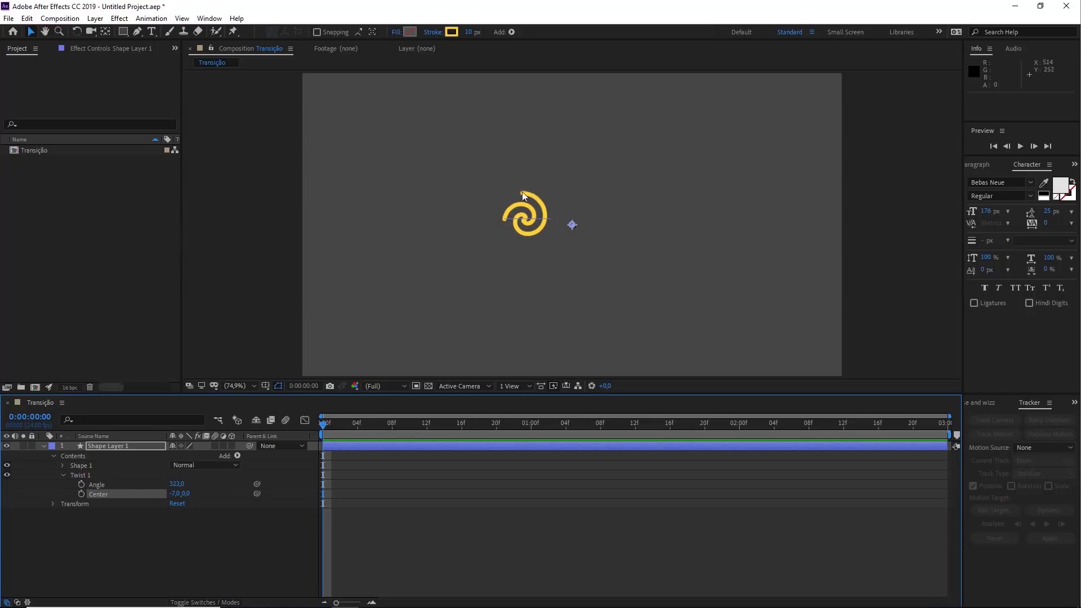
{"action": "scroll", "coordinate": [521, 218], "scroll_direction": "up", "scroll_amount": 2}
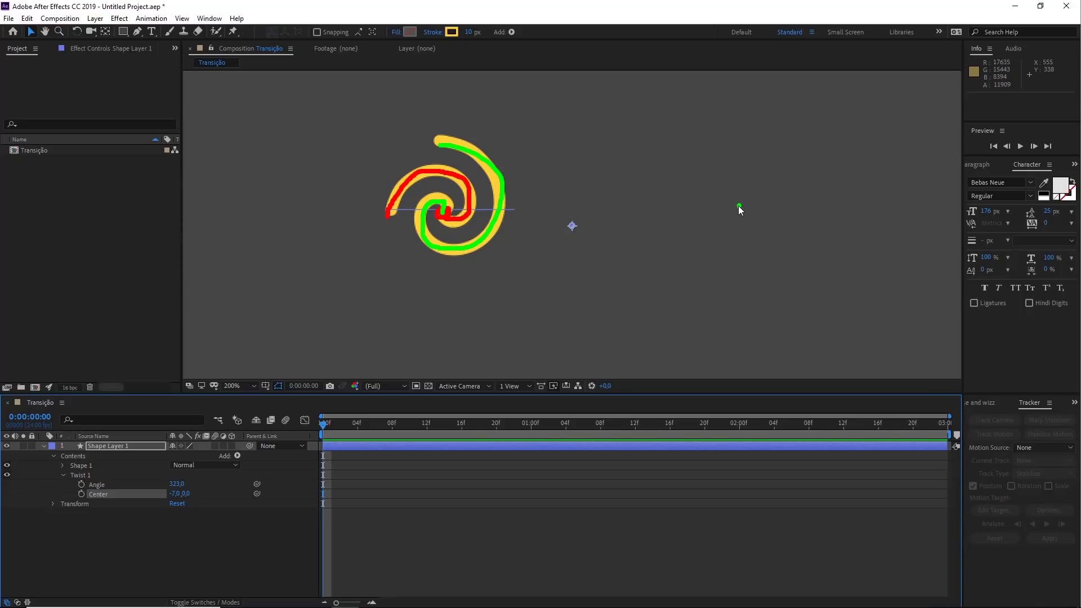
{"action": "mouse_move", "coordinate": [748, 223]}
{"action": "left_mouse_down"}
{"action": "mouse_move", "coordinate": [710, 206]}
{"action": "mouse_move", "coordinate": [785, 183]}
{"action": "mouse_move", "coordinate": [787, 302]}
{"action": "mouse_move", "coordinate": [624, 228]}
{"action": "left_mouse_up"}
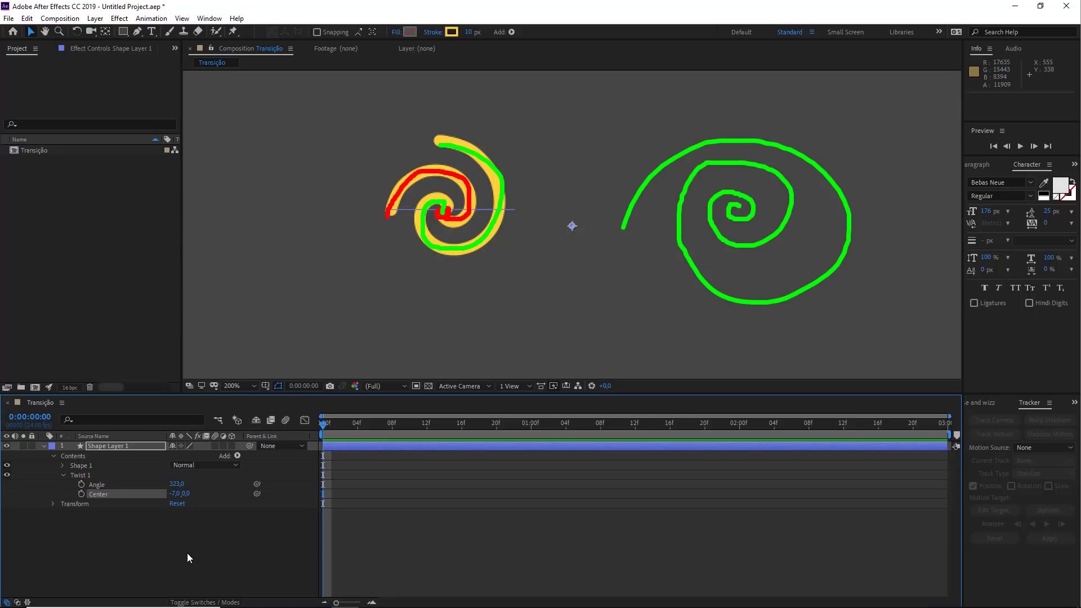
Set Twist 1's Center to 100, 0 to open up the curve.
{"action": "mouse_move", "coordinate": [269, 378]}
{"action": "left_mouse_down"}
{"action": "mouse_move", "coordinate": [243, 419]}
{"action": "mouse_move", "coordinate": [93, 491]}
{"action": "mouse_move", "coordinate": [225, 491]}
{"action": "mouse_move", "coordinate": [170, 493]}
{"action": "left_mouse_up"}
{"action": "key", "text": "Escape"}
{"action": "left_click", "coordinate": [231, 388]}
{"action": "left_click", "coordinate": [241, 410]}
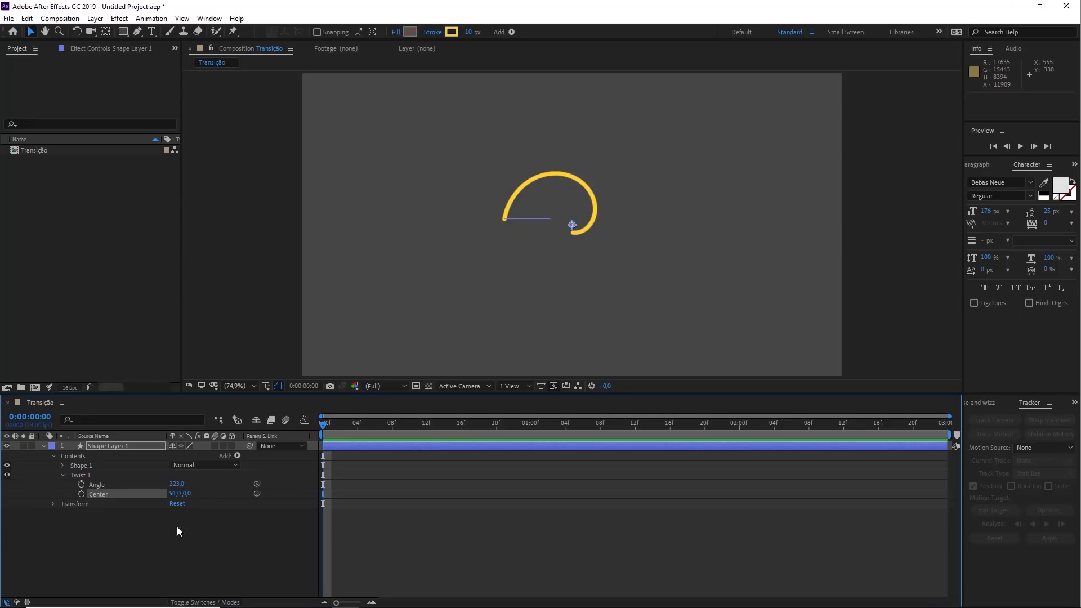
{"action": "type", "text": "0"}
{"action": "key", "text": "Return"}
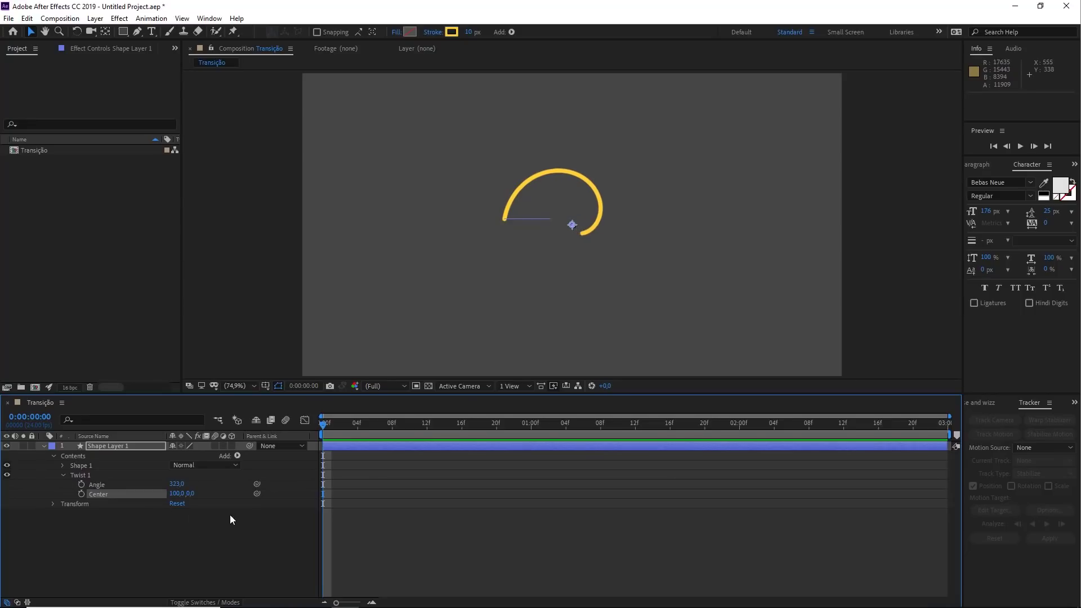
Set Twist 1's Angle to 1000 and deselect the layer.
{"action": "left_click", "coordinate": [92, 486]}
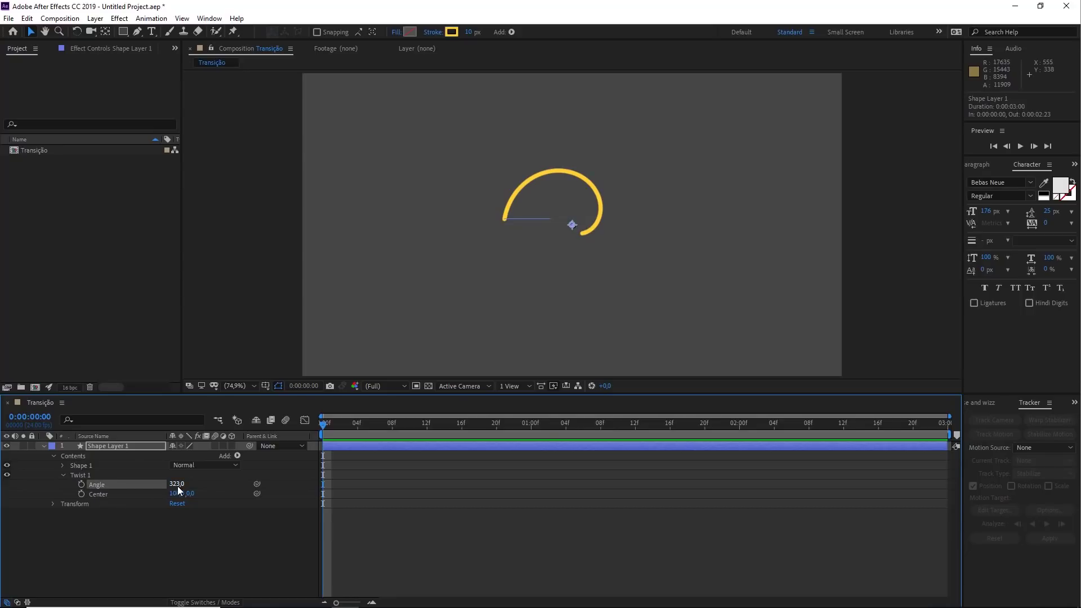
{"action": "mouse_move", "coordinate": [179, 483]}
{"action": "left_mouse_down"}
{"action": "mouse_move", "coordinate": [201, 485]}
{"action": "mouse_move", "coordinate": [191, 485]}
{"action": "left_mouse_up"}
{"action": "left_click", "coordinate": [178, 484]}
{"action": "type", "text": "1000"}
{"action": "key", "text": "Return"}
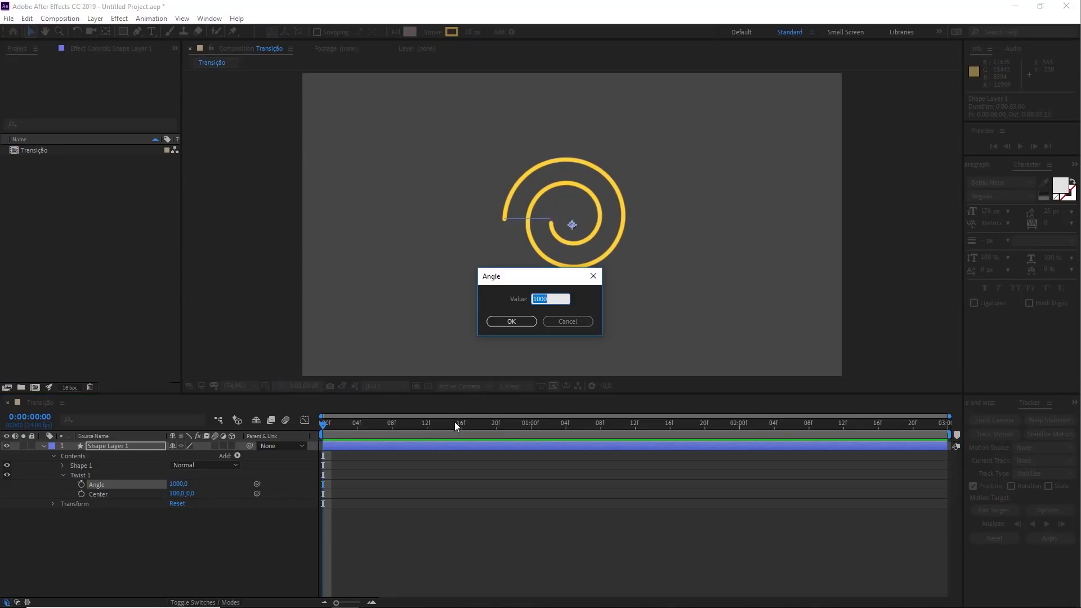
{"action": "key", "text": "Return"}
{"action": "left_click", "coordinate": [255, 510]}
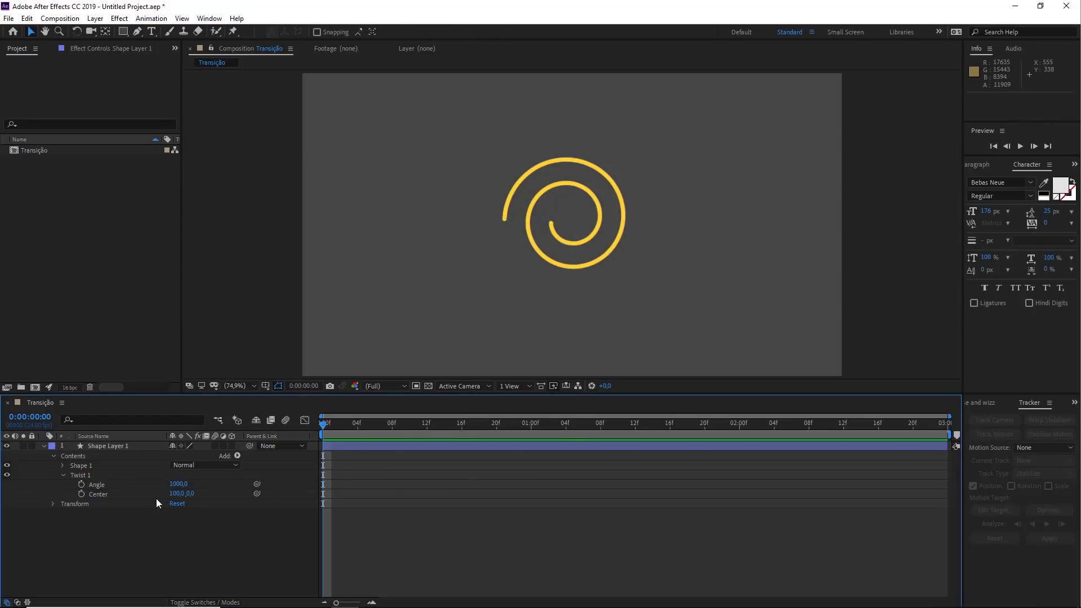
Set Twist 1's Center to 64, 0 to tighten the spiral, and deselect the layer.
{"action": "left_click", "coordinate": [99, 488]}
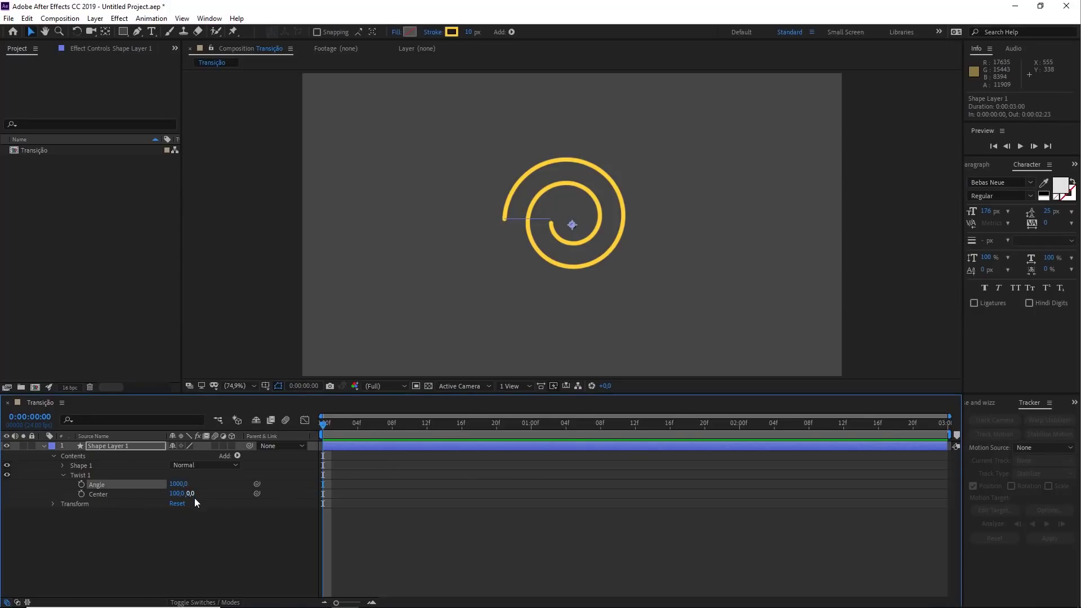
{"action": "mouse_move", "coordinate": [177, 495]}
{"action": "left_mouse_down"}
{"action": "mouse_move", "coordinate": [146, 489]}
{"action": "mouse_move", "coordinate": [168, 498]}
{"action": "left_mouse_up"}
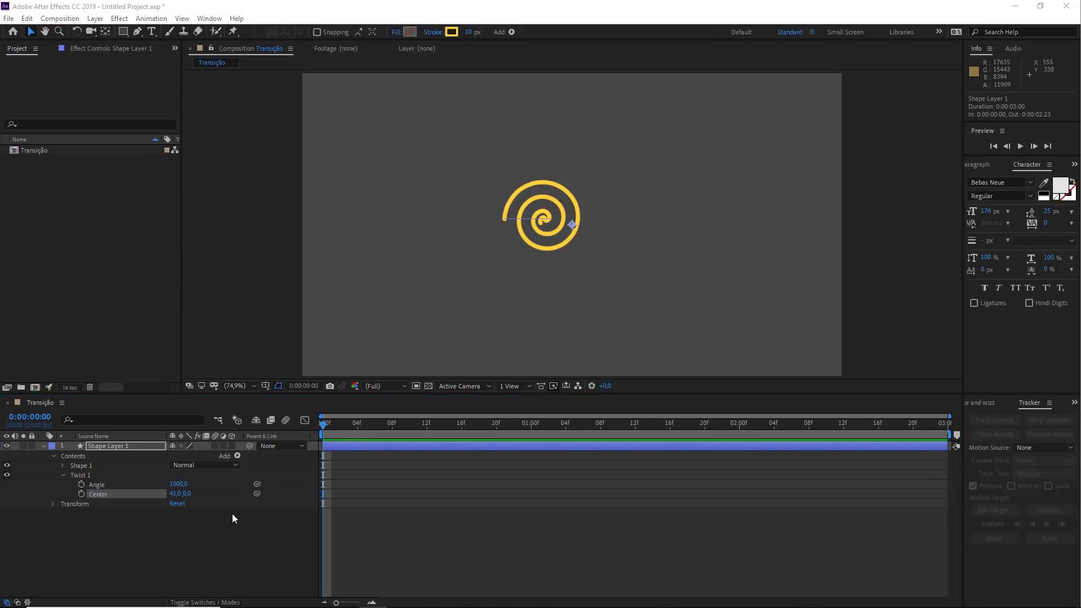
{"action": "left_click_drag", "start_coordinate": [175, 495], "coordinate": [182, 490]}
{"action": "mouse_move", "coordinate": [181, 488]}
{"action": "left_mouse_down"}
{"action": "mouse_move", "coordinate": [168, 488]}
{"action": "mouse_move", "coordinate": [181, 488]}
{"action": "left_mouse_up"}
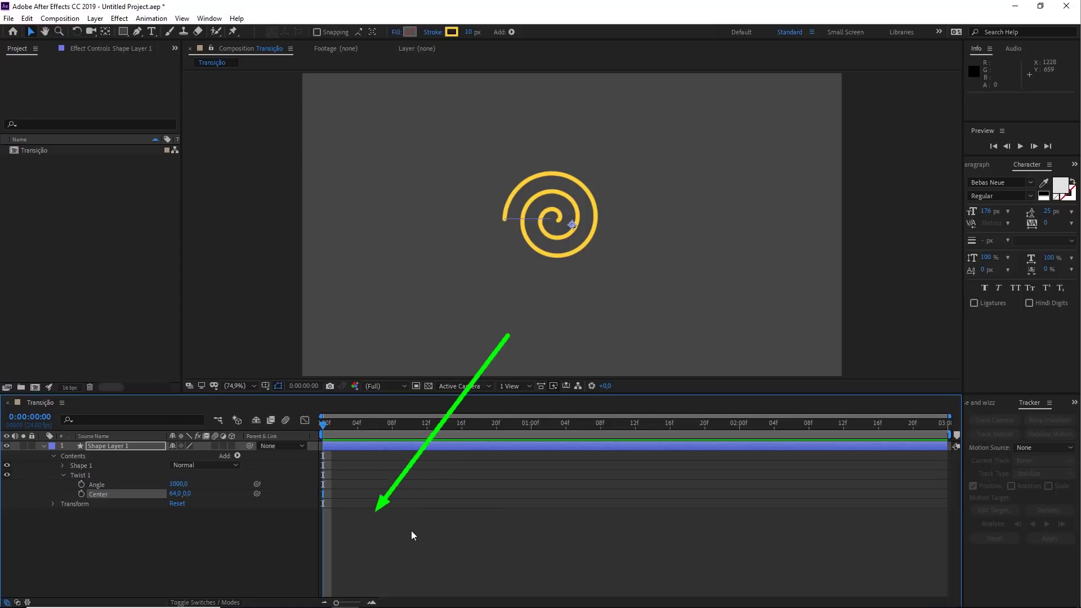
{"action": "left_click", "coordinate": [383, 527]}
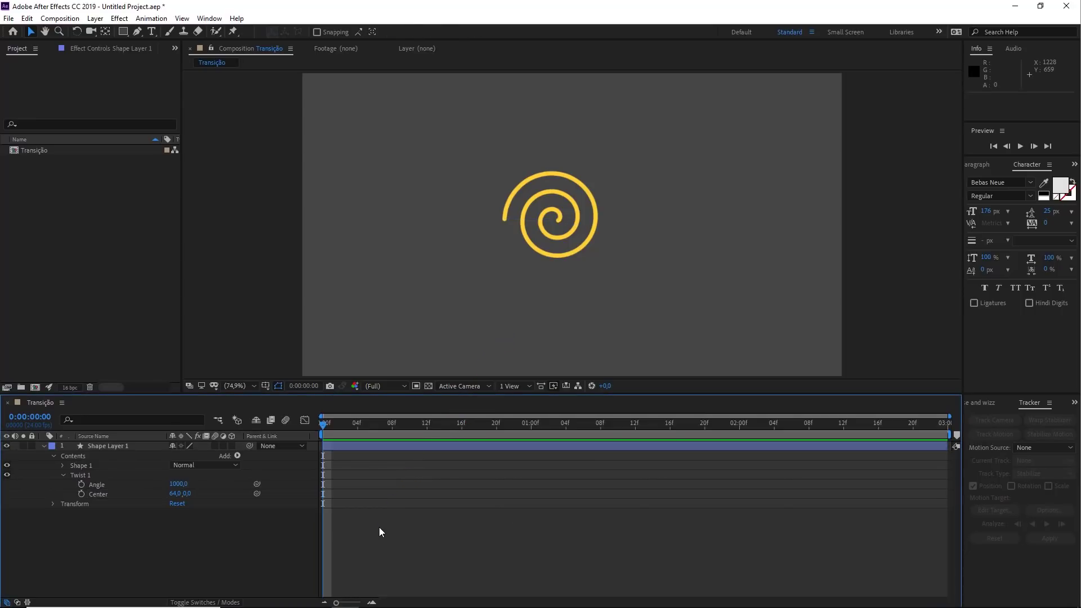
Add Trim Paths to the contents of Shape Layer 1 and expand its properties.
{"action": "left_click", "coordinate": [238, 456]}
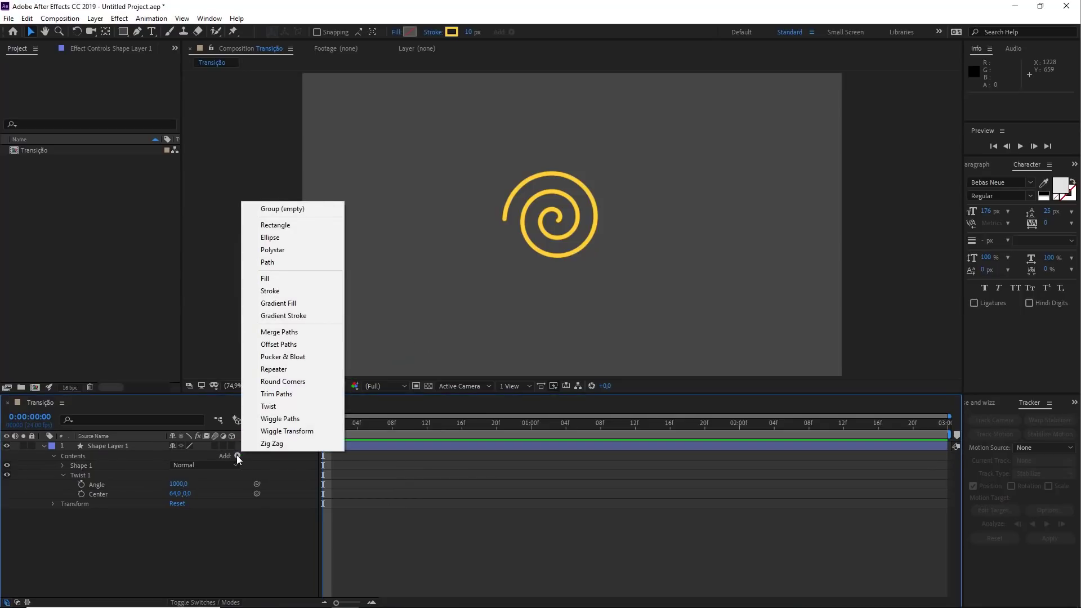
{"action": "left_click", "coordinate": [292, 394]}
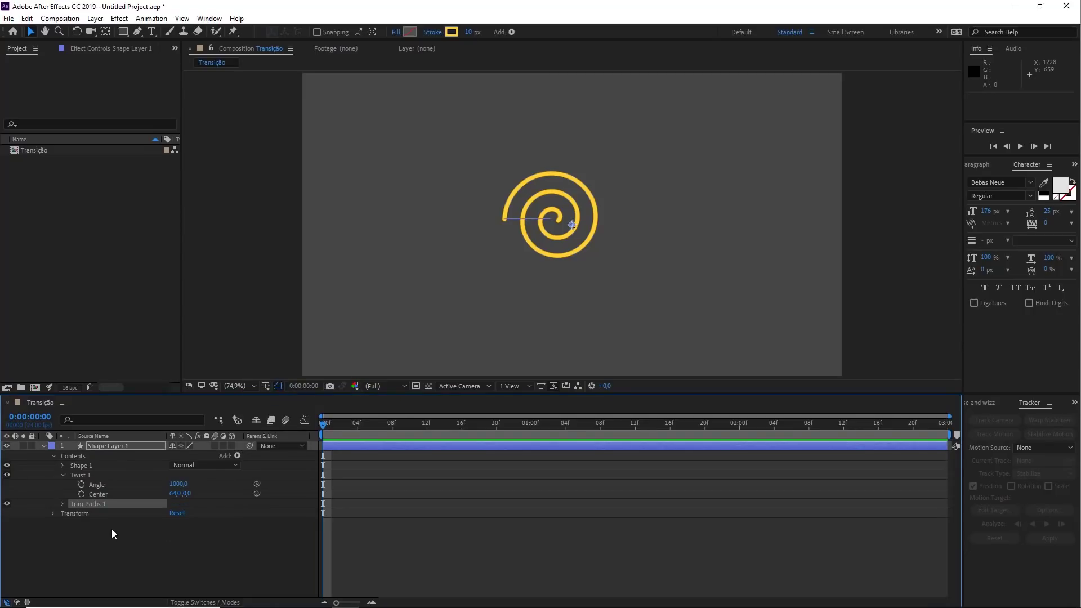
{"action": "left_click", "coordinate": [62, 503]}
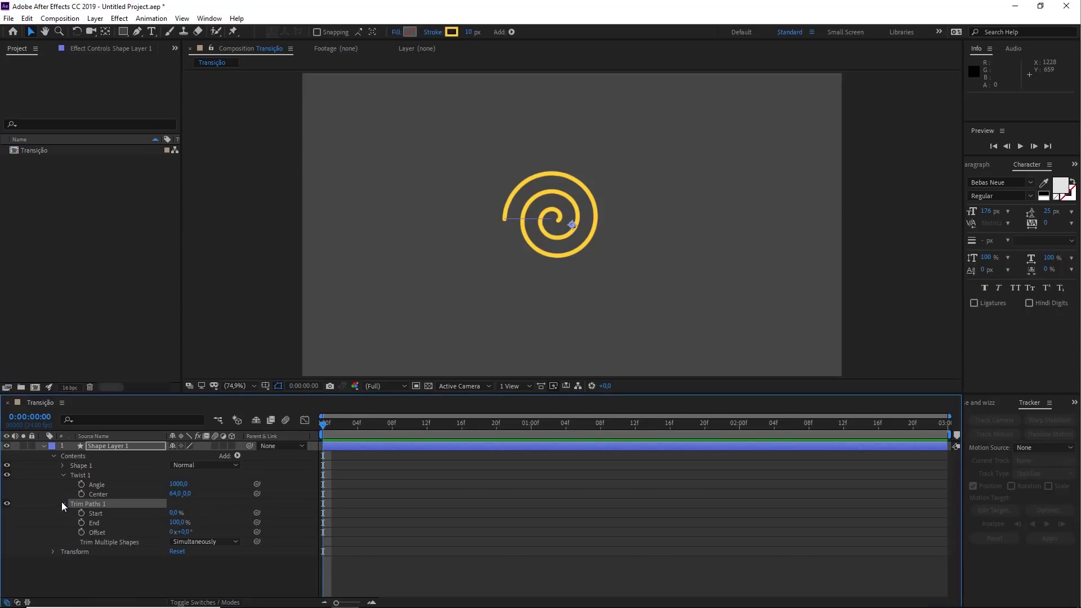
Try trimming the spiral with the Start and End values of Trim Paths 1, and undo the changes.
{"action": "left_click", "coordinate": [98, 513]}
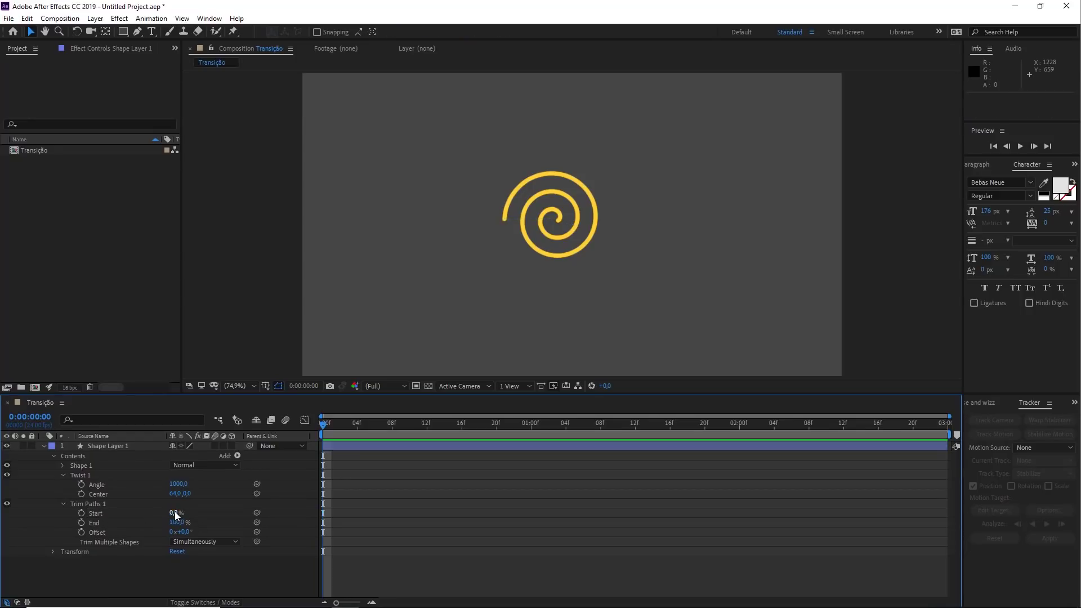
{"action": "mouse_move", "coordinate": [174, 511]}
{"action": "left_mouse_down"}
{"action": "mouse_move", "coordinate": [235, 515]}
{"action": "mouse_move", "coordinate": [188, 524]}
{"action": "left_mouse_up"}
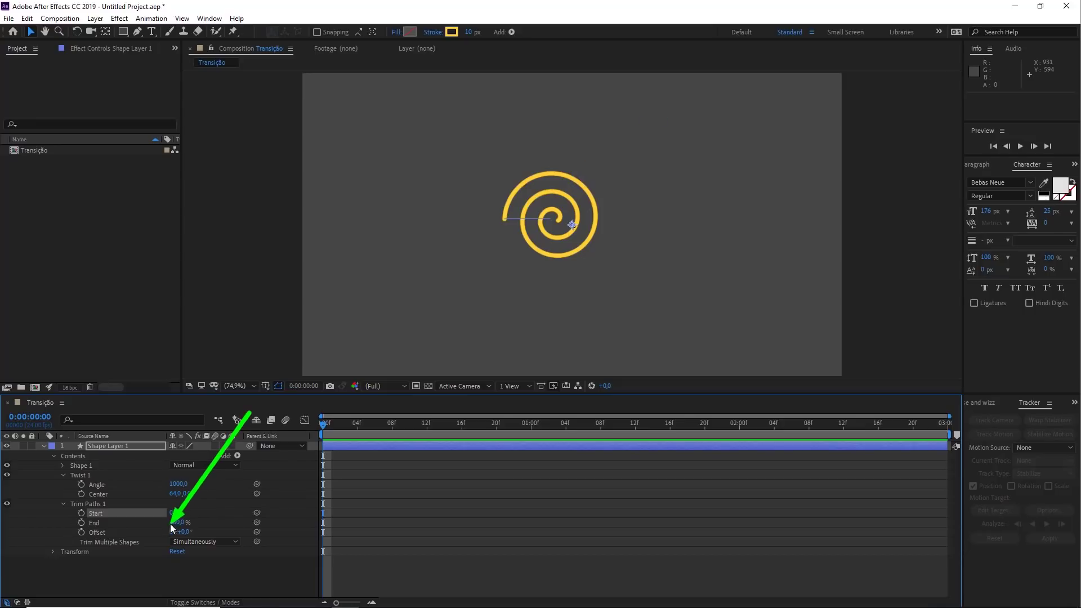
{"action": "left_click_drag", "start_coordinate": [176, 513], "coordinate": [544, 532]}
{"action": "key", "text": "ctrl+z"}
{"action": "key", "text": "ctrl+z"}
{"action": "key", "text": "ctrl+z"}
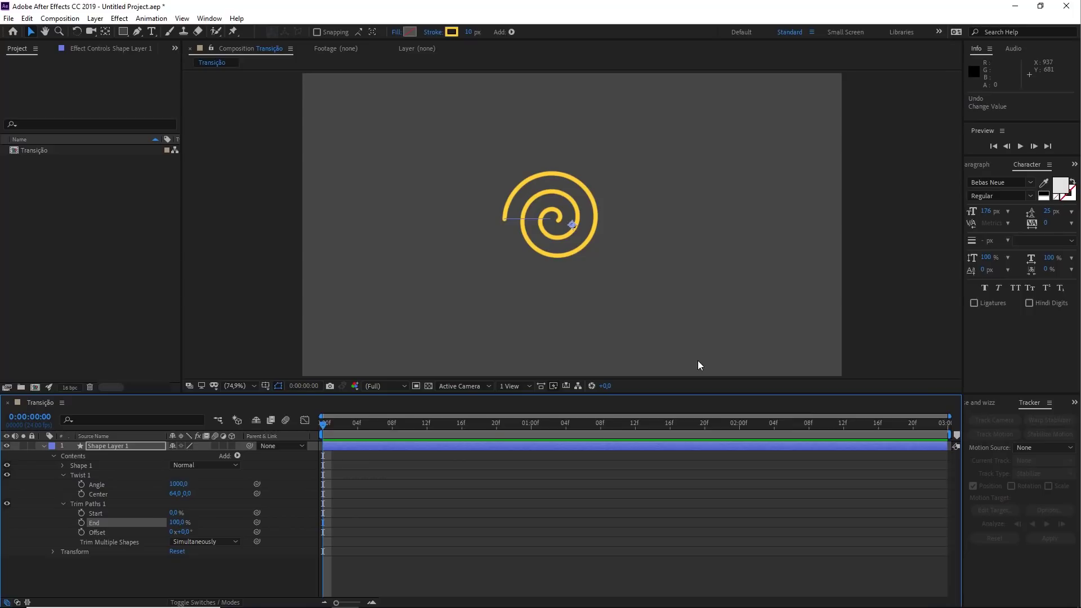
Collapse Trim Paths 1 and Twist 1 in the layer's contents, and select Twist 1.
{"action": "left_click", "coordinate": [100, 513]}
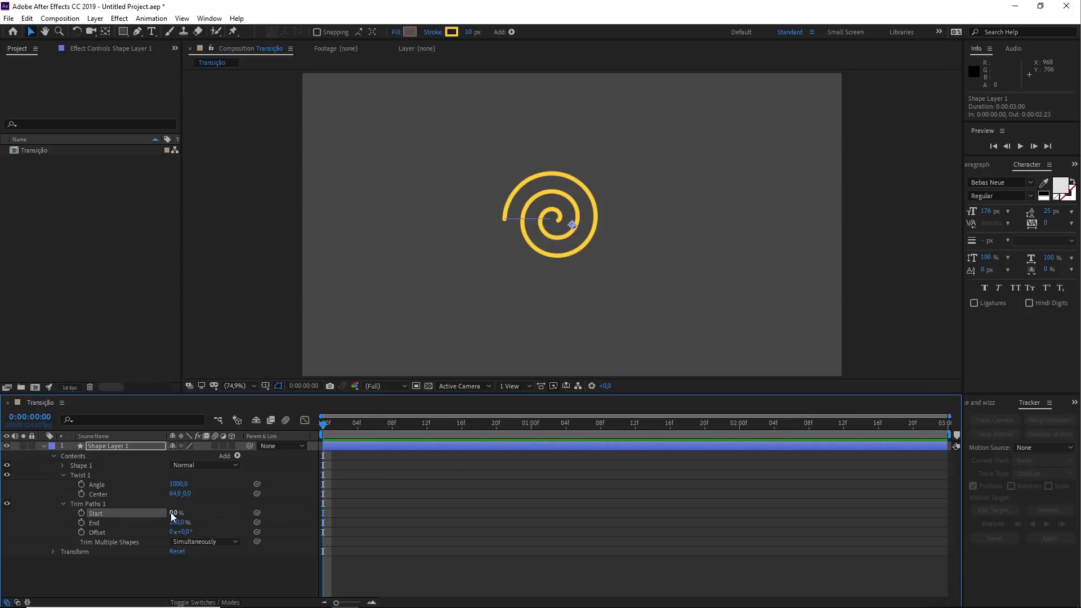
{"action": "left_click", "coordinate": [106, 524]}
{"action": "left_click", "coordinate": [102, 535]}
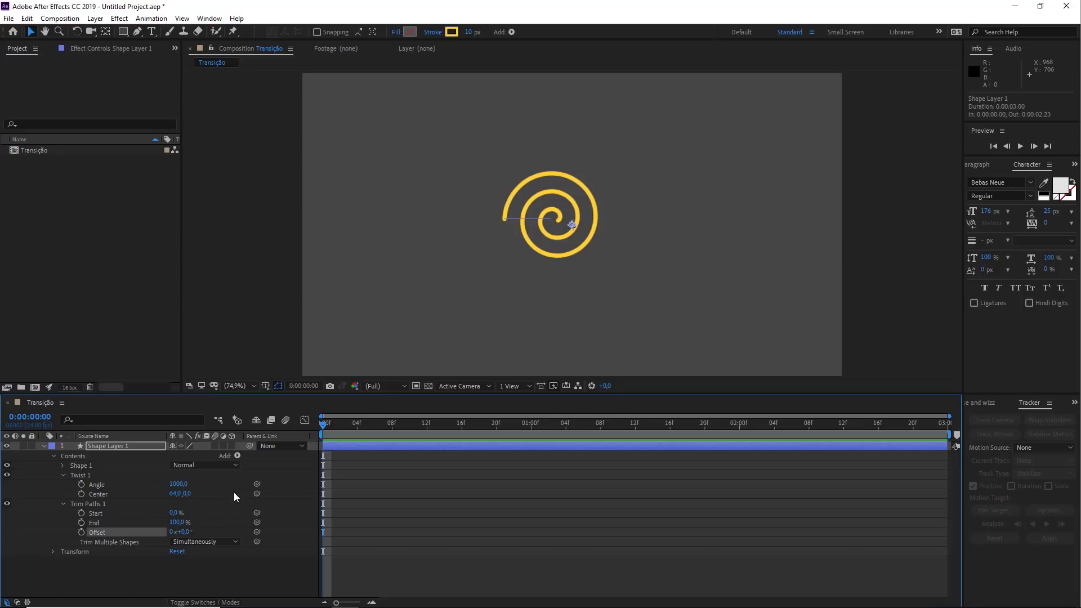
{"action": "left_click", "coordinate": [336, 492]}
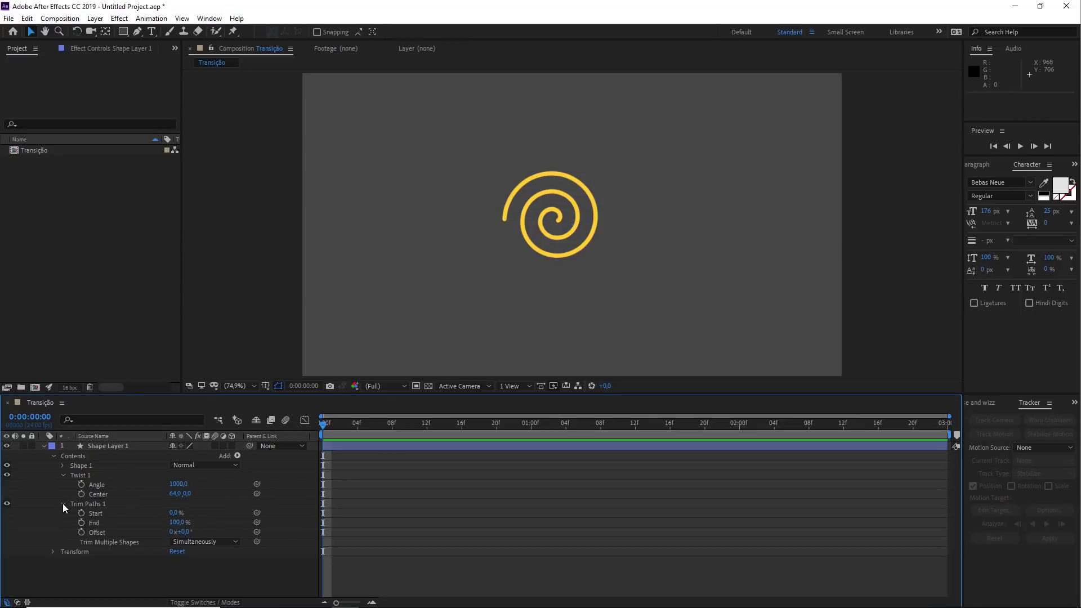
{"action": "left_click", "coordinate": [63, 503]}
{"action": "left_click", "coordinate": [63, 476]}
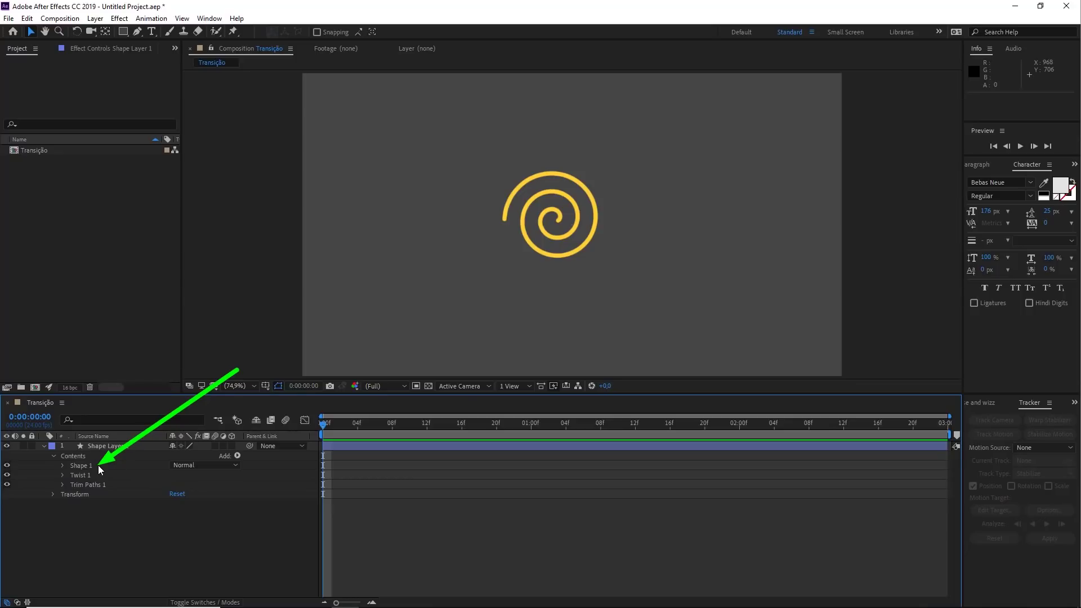
{"action": "left_click", "coordinate": [79, 476]}
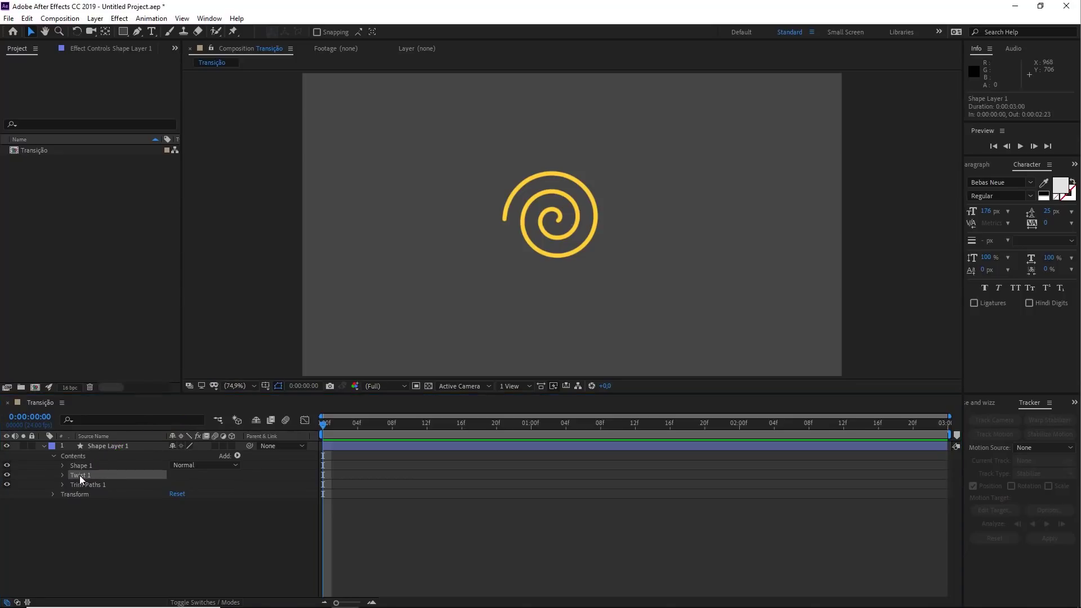
Try moving Twist 1 below Trim Paths 1 in the contents of Shape Layer 1, and undo the reorder.
{"action": "key", "text": "Delete"}
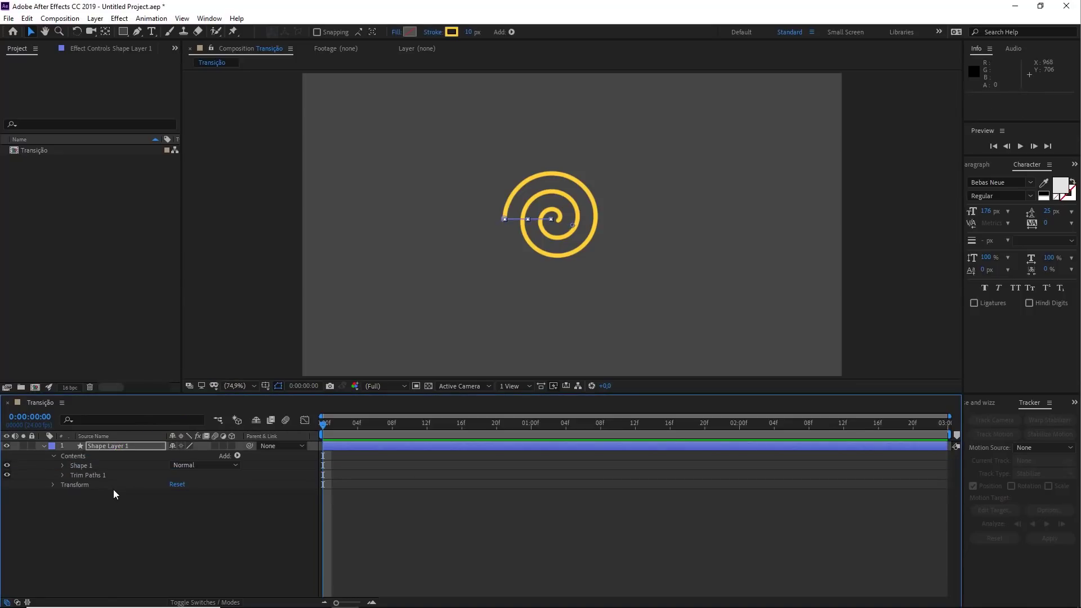
{"action": "key", "text": "ctrl+z"}
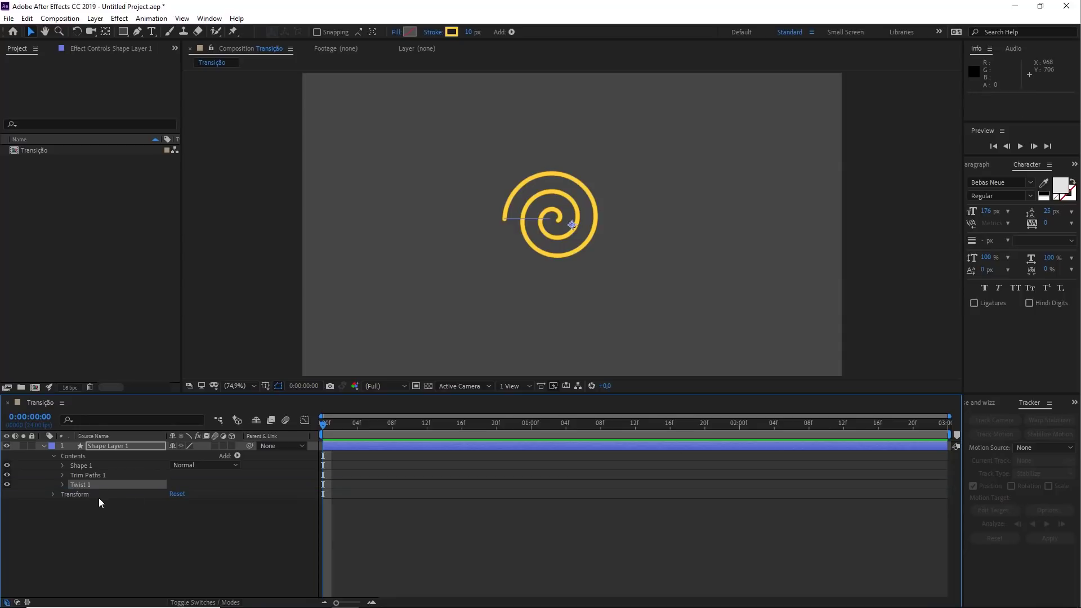
{"action": "key", "text": "ctrl+z"}
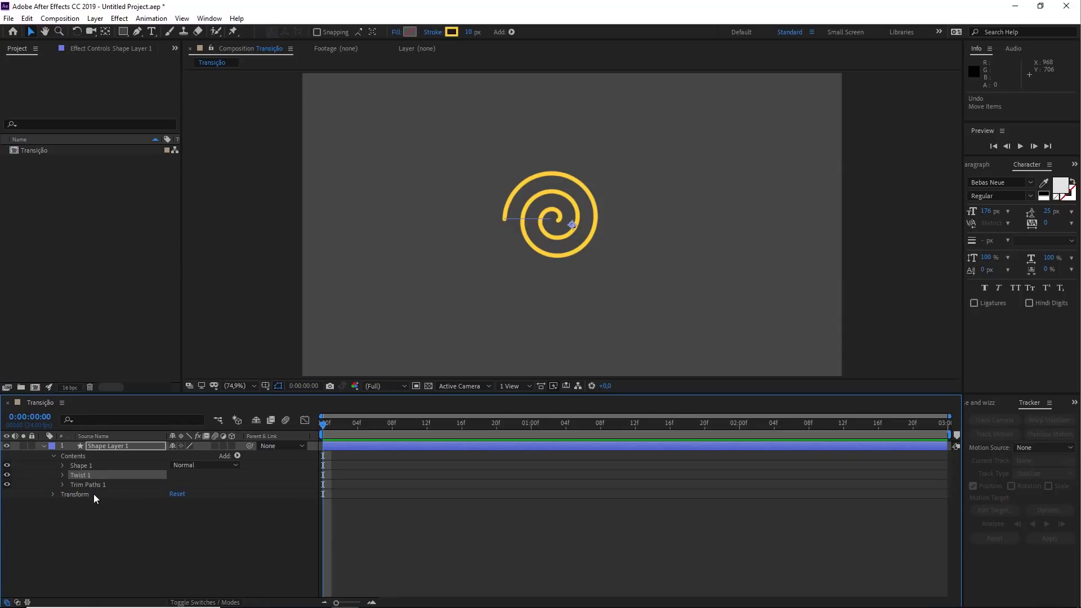
Try deleting Trim Paths 1 and Twist 1 from the contents of Shape Layer 1, and undo both deletions.
{"action": "left_click", "coordinate": [90, 466]}
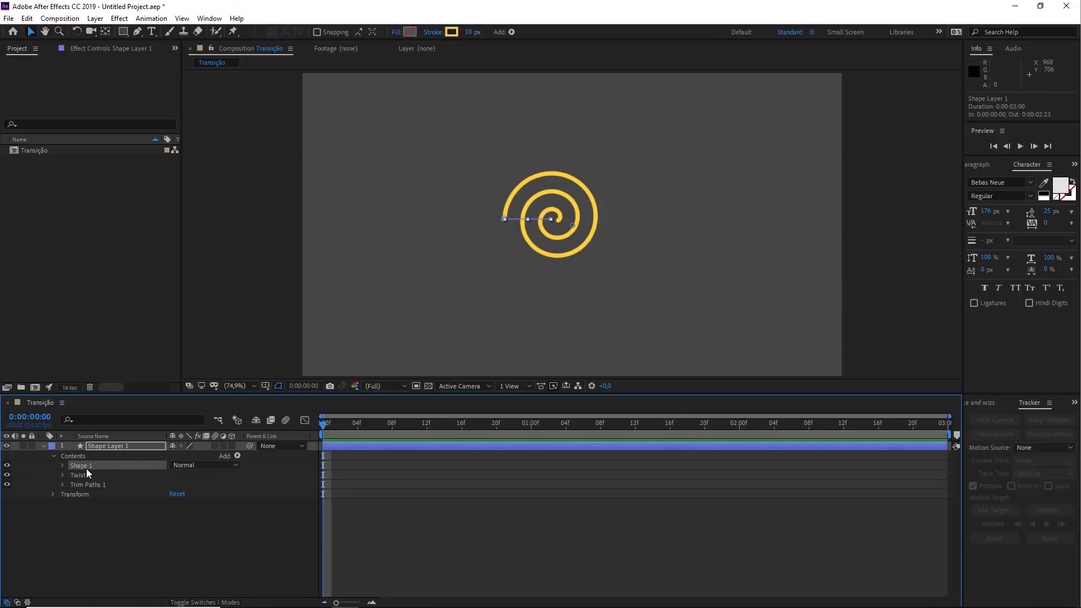
{"action": "left_click", "coordinate": [86, 475]}
{"action": "left_click", "coordinate": [89, 485]}
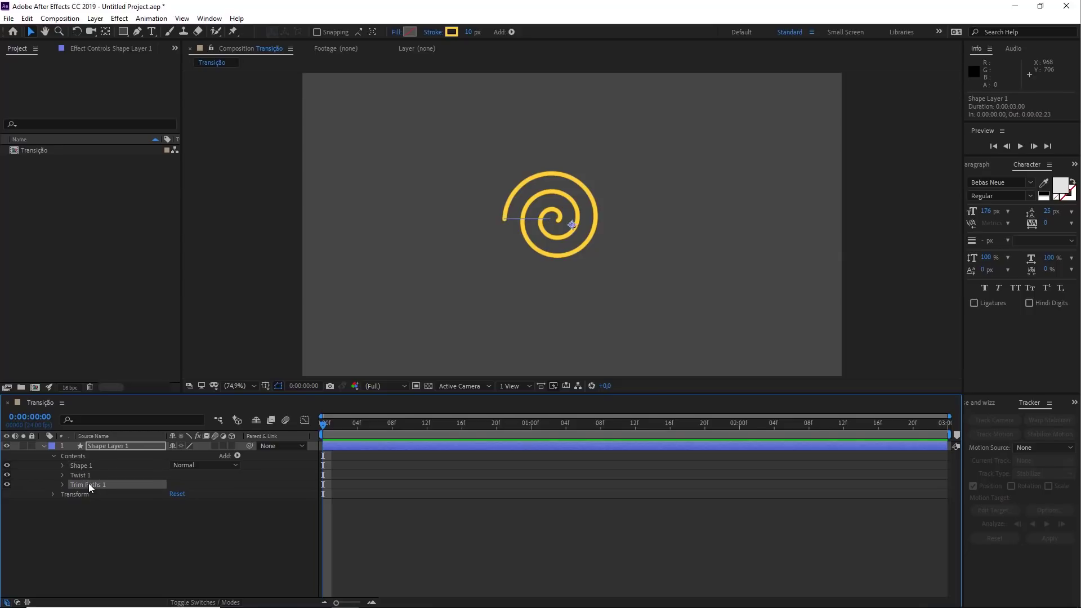
{"action": "left_click", "coordinate": [113, 522]}
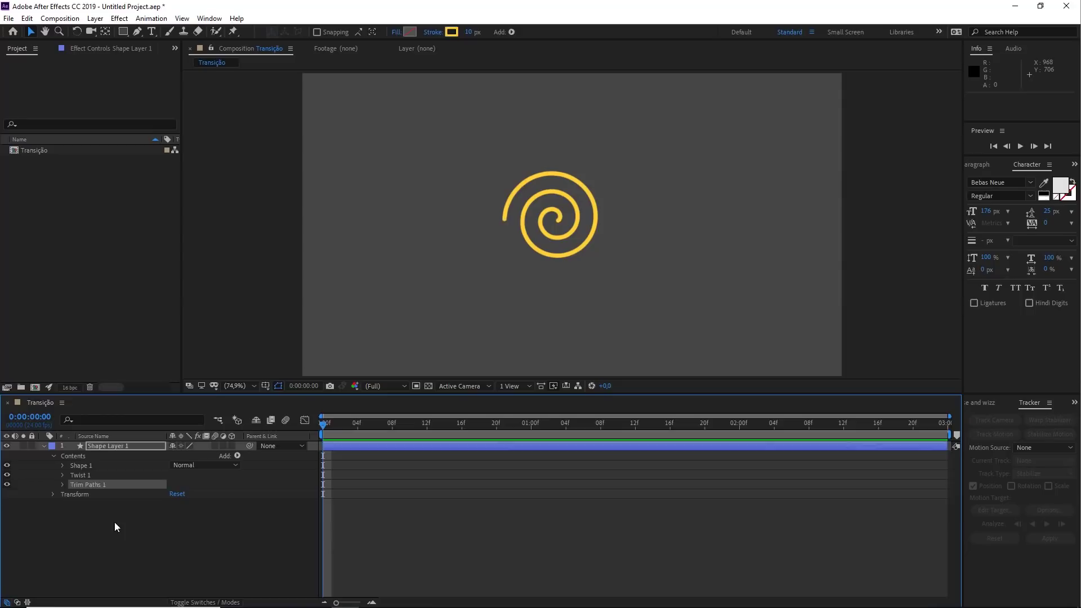
{"action": "left_click", "coordinate": [90, 483]}
{"action": "key", "text": "Delete"}
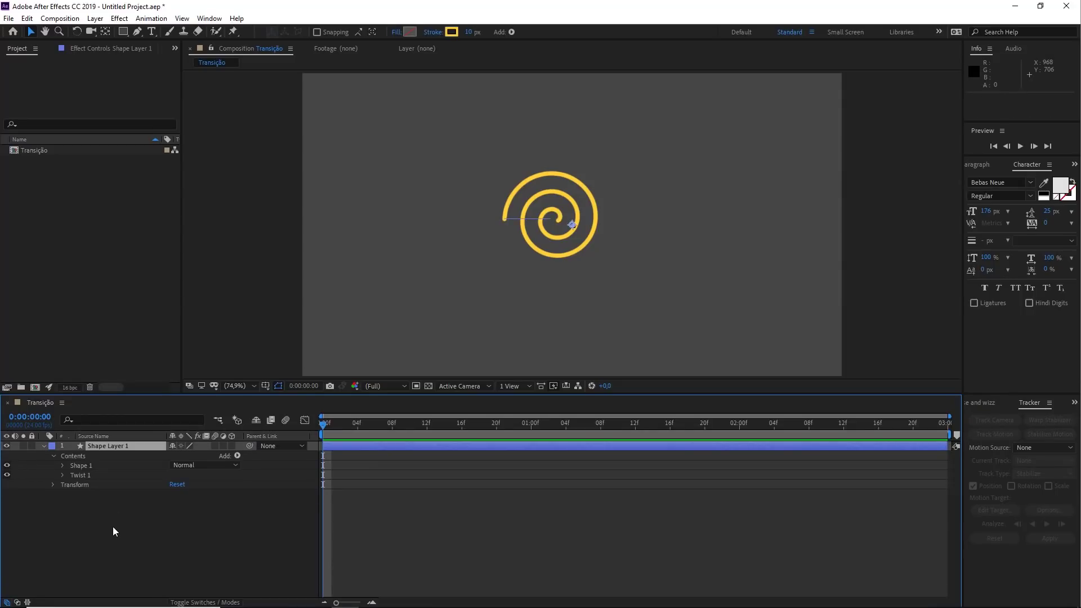
{"action": "left_click", "coordinate": [86, 474]}
{"action": "key", "text": "Delete"}
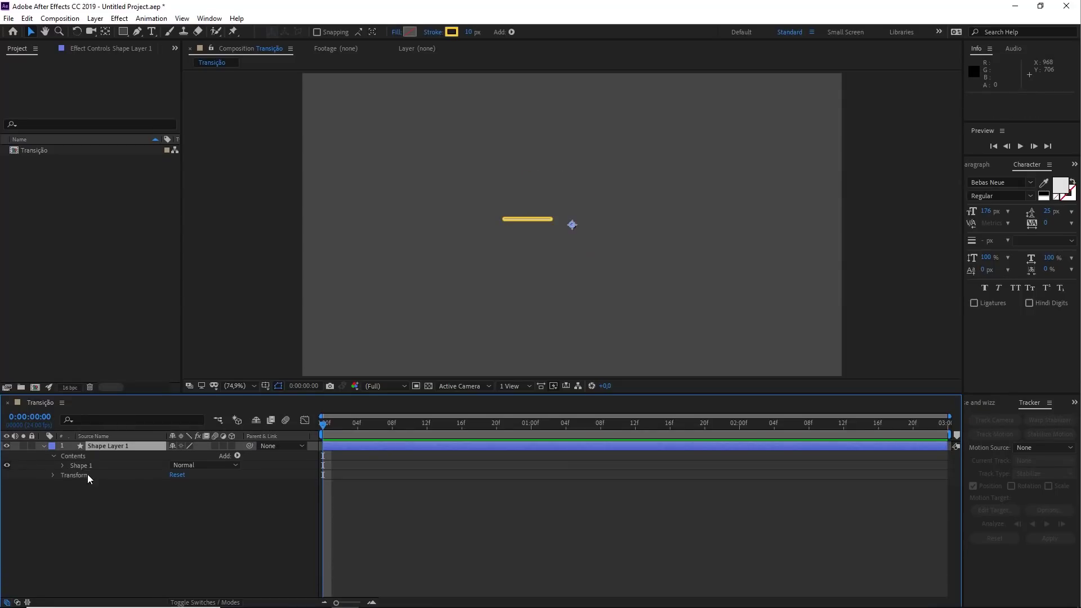
{"action": "key", "text": "ctrl+z"}
{"action": "key", "text": "ctrl+z"}
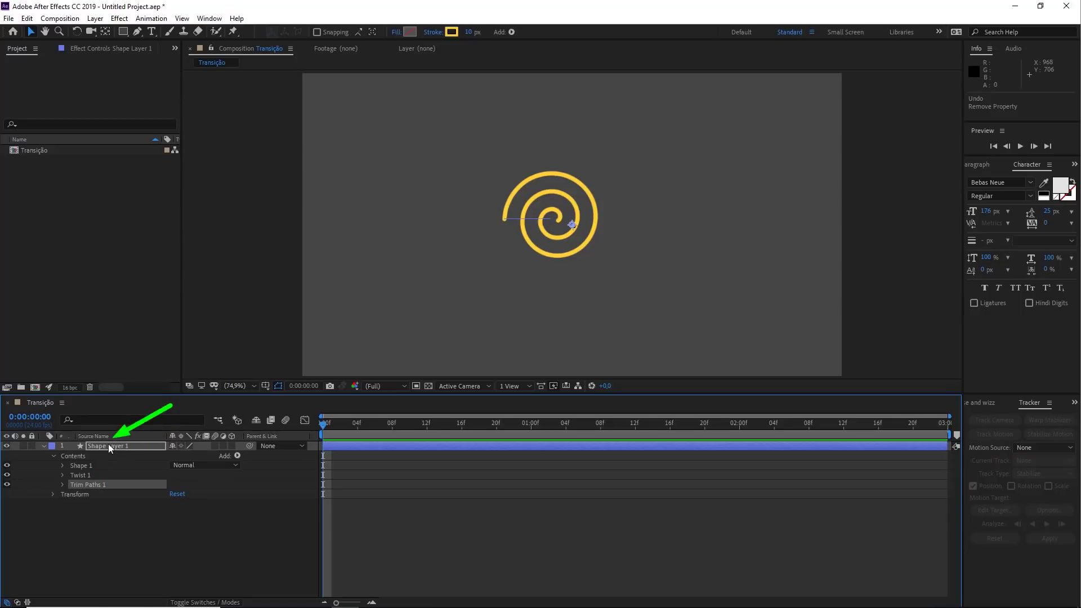
{"action": "left_click", "coordinate": [463, 544]}
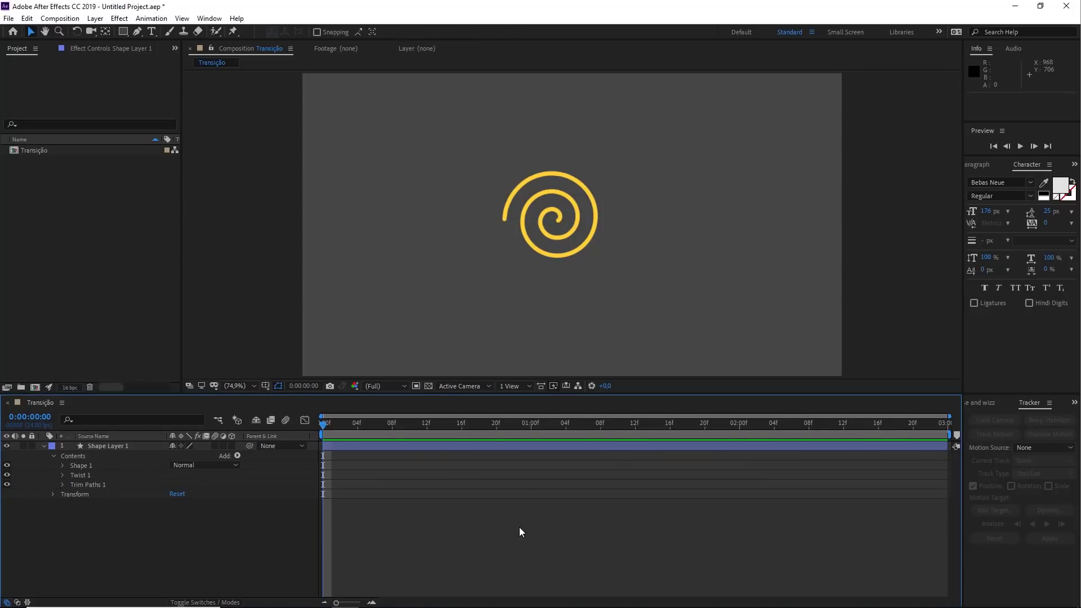
{"action": "left_click", "coordinate": [252, 484]}
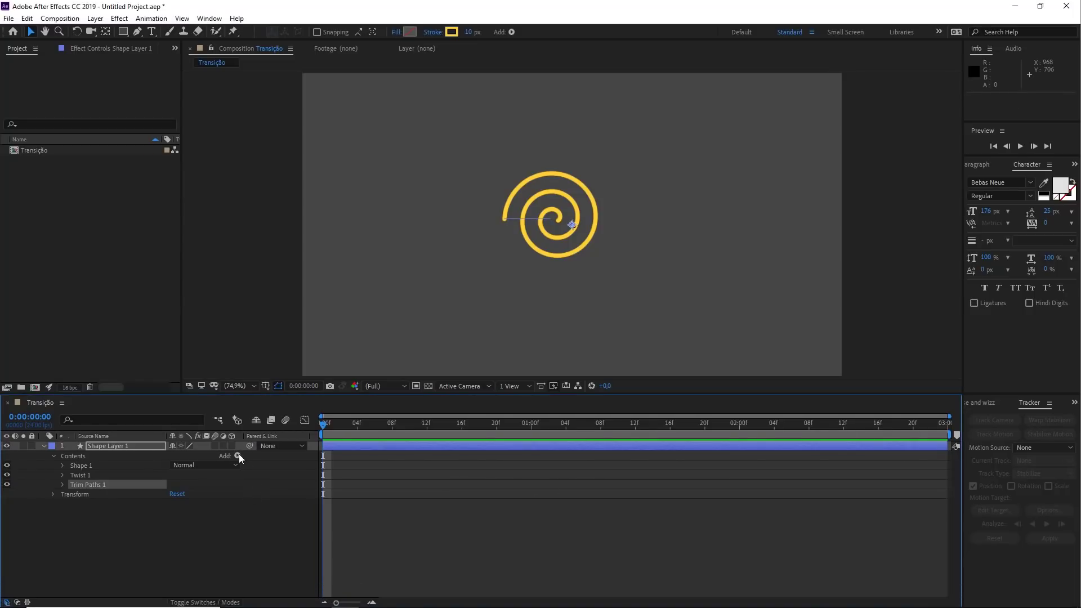
{"action": "left_click", "coordinate": [248, 526]}
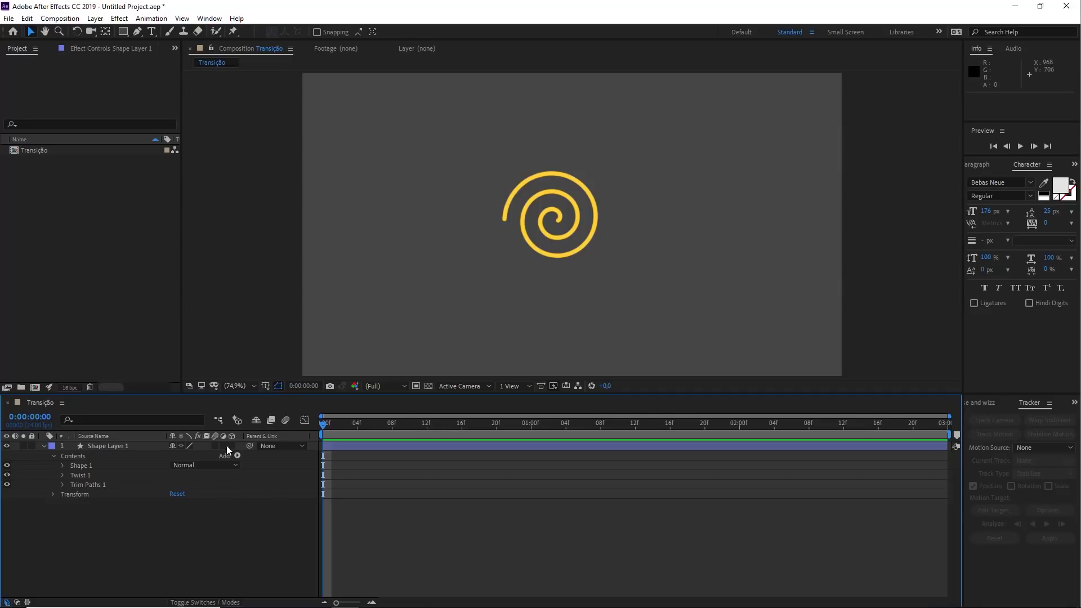
{"action": "left_click", "coordinate": [85, 473]}
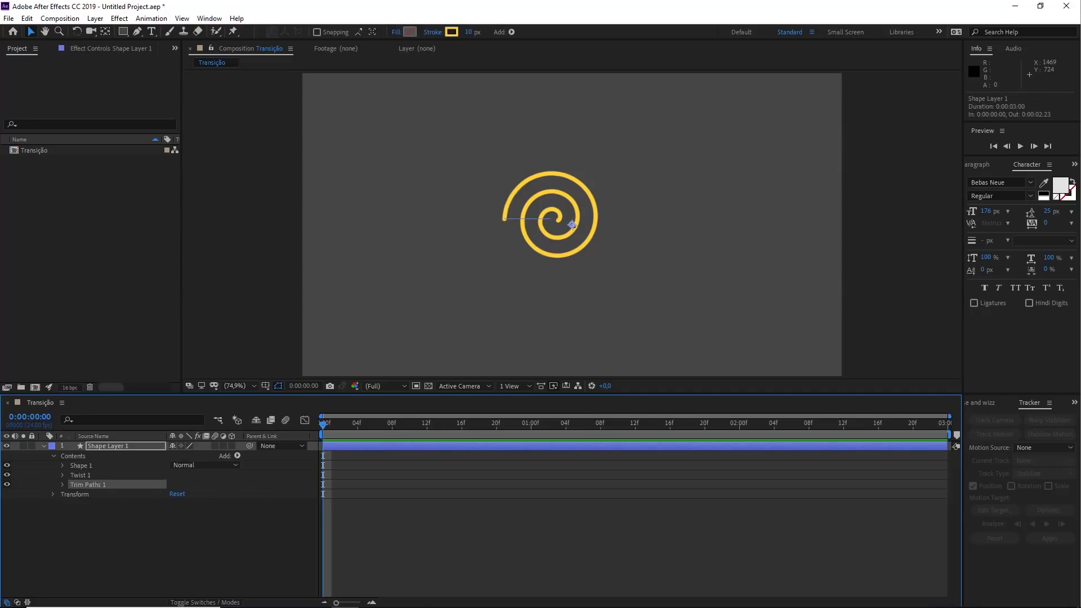
{"action": "left_click", "coordinate": [169, 570]}
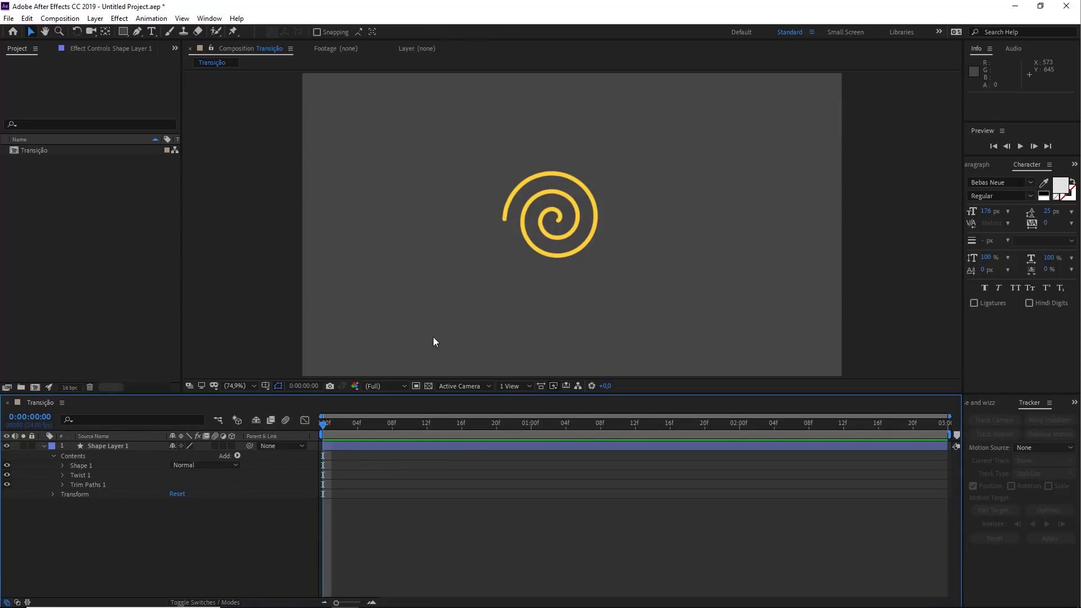
{"action": "left_click_drag", "start_coordinate": [436, 354], "coordinate": [501, 224]}
{"action": "left_click_drag", "start_coordinate": [589, 375], "coordinate": [553, 225]}
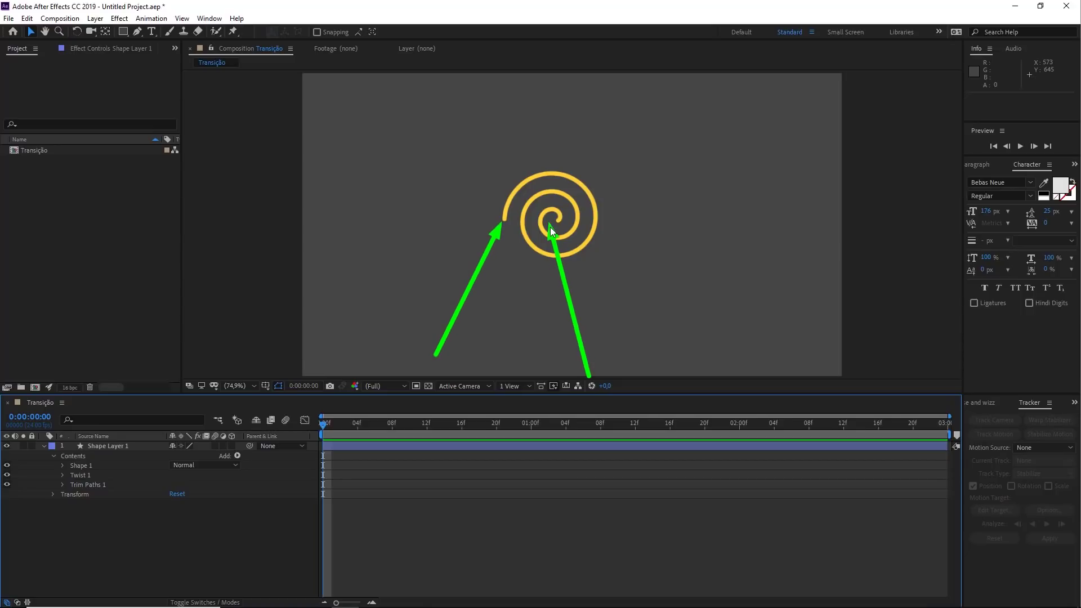
{"action": "mouse_move", "coordinate": [620, 227]}
{"action": "left_mouse_down"}
{"action": "mouse_move", "coordinate": [552, 269]}
{"action": "mouse_move", "coordinate": [559, 260]}
{"action": "left_mouse_up"}
{"action": "mouse_move", "coordinate": [623, 231]}
{"action": "left_mouse_down"}
{"action": "mouse_move", "coordinate": [556, 170]}
{"action": "mouse_move", "coordinate": [492, 216]}
{"action": "mouse_move", "coordinate": [627, 229]}
{"action": "left_mouse_up"}
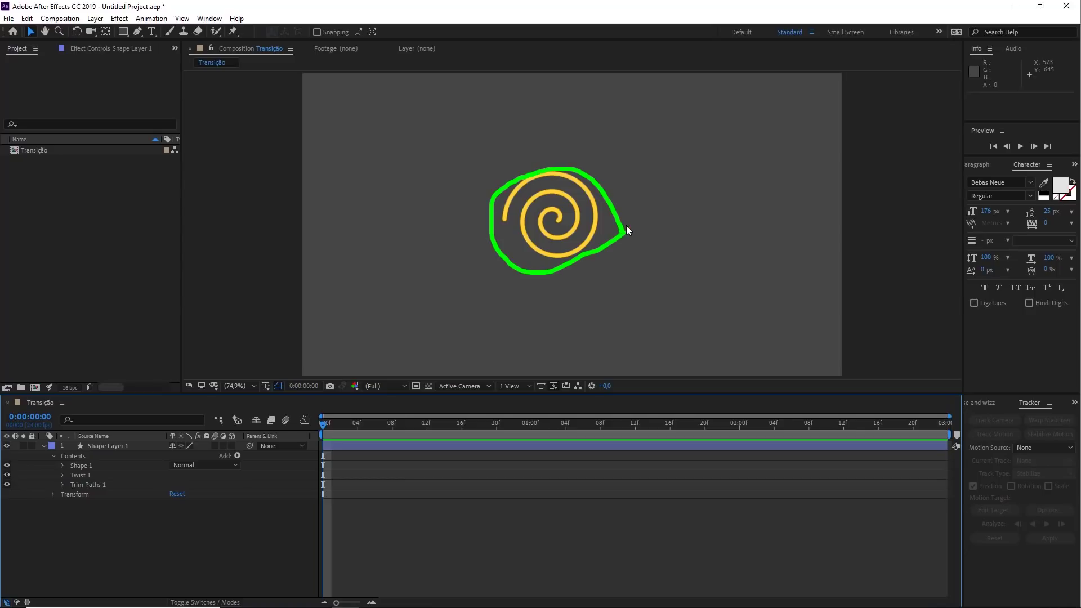
{"action": "left_click_drag", "start_coordinate": [694, 293], "coordinate": [805, 100]}
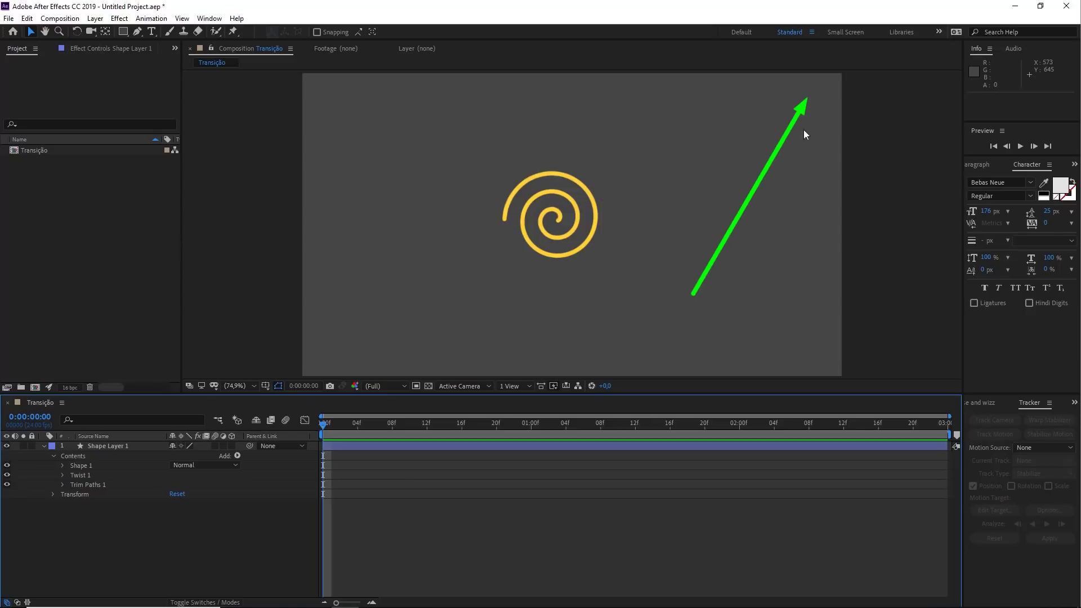
{"action": "left_click_drag", "start_coordinate": [837, 191], "coordinate": [786, 341]}
{"action": "left_click_drag", "start_coordinate": [489, 299], "coordinate": [323, 372]}
{"action": "left_click_drag", "start_coordinate": [487, 138], "coordinate": [393, 136]}
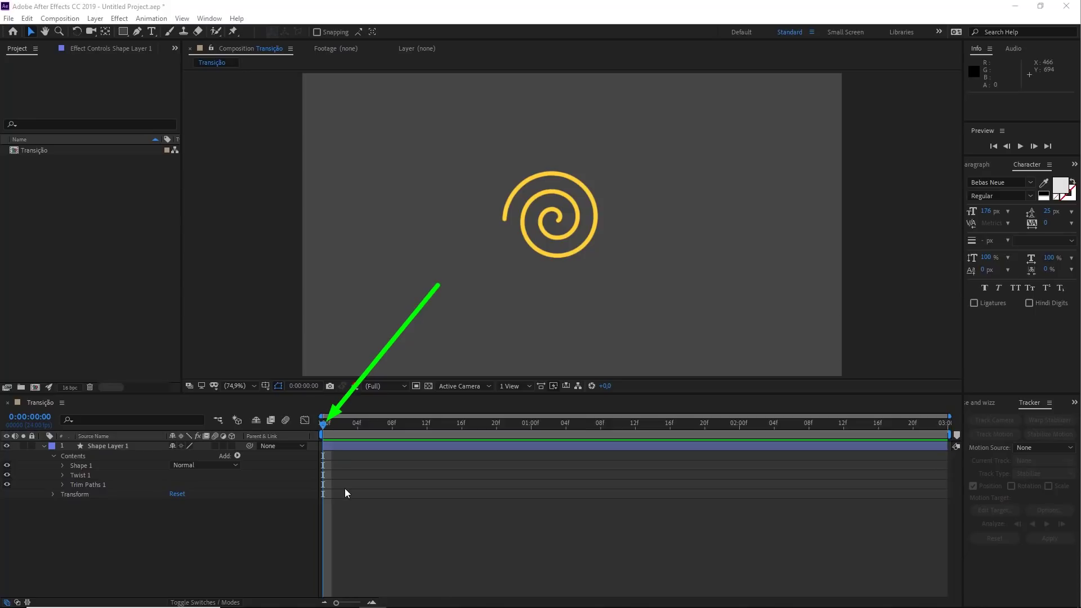
{"action": "mouse_move", "coordinate": [323, 427]}
{"action": "left_mouse_down"}
{"action": "mouse_move", "coordinate": [413, 434]}
{"action": "mouse_move", "coordinate": [308, 434]}
{"action": "mouse_move", "coordinate": [427, 437]}
{"action": "mouse_move", "coordinate": [260, 436]}
{"action": "left_mouse_up"}
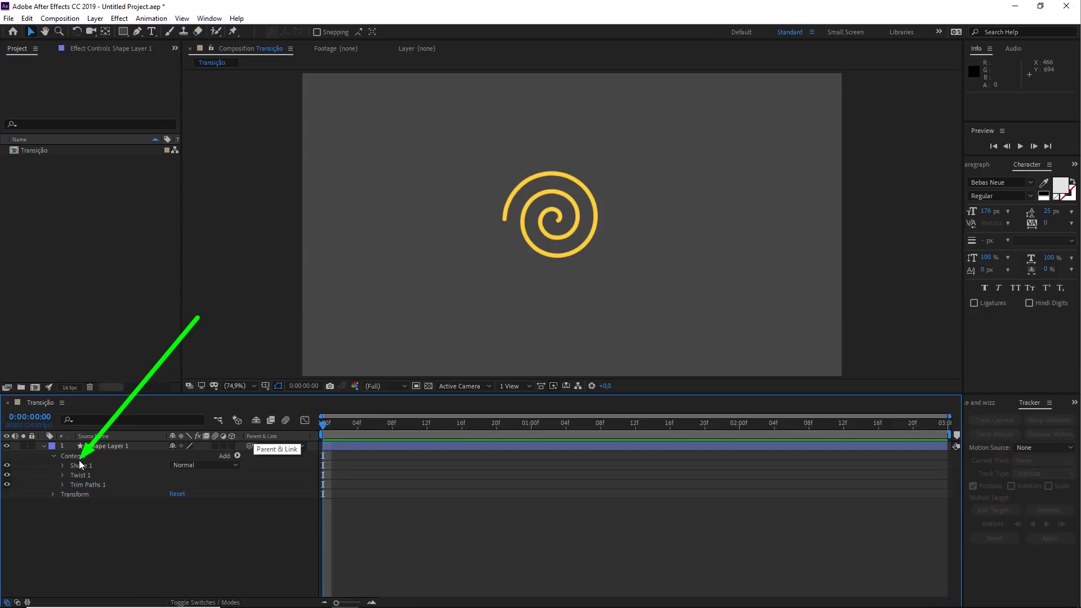
Expand Shape 1 and add a Stroke Width keyframe of 10 to Stroke 1 at 0:00:00:00.
{"action": "left_click", "coordinate": [62, 465]}
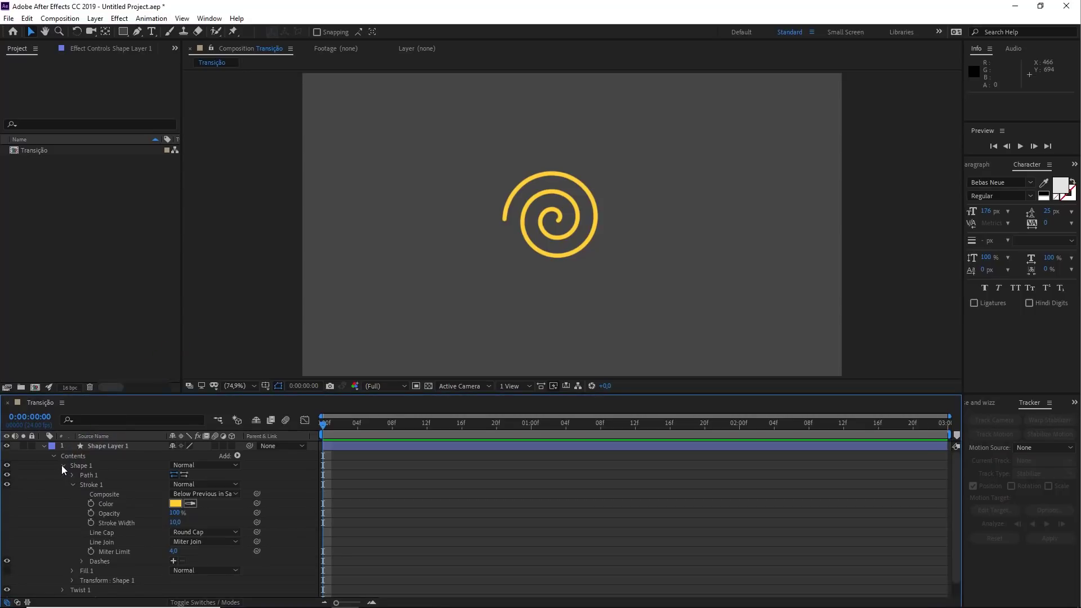
{"action": "left_click", "coordinate": [80, 466]}
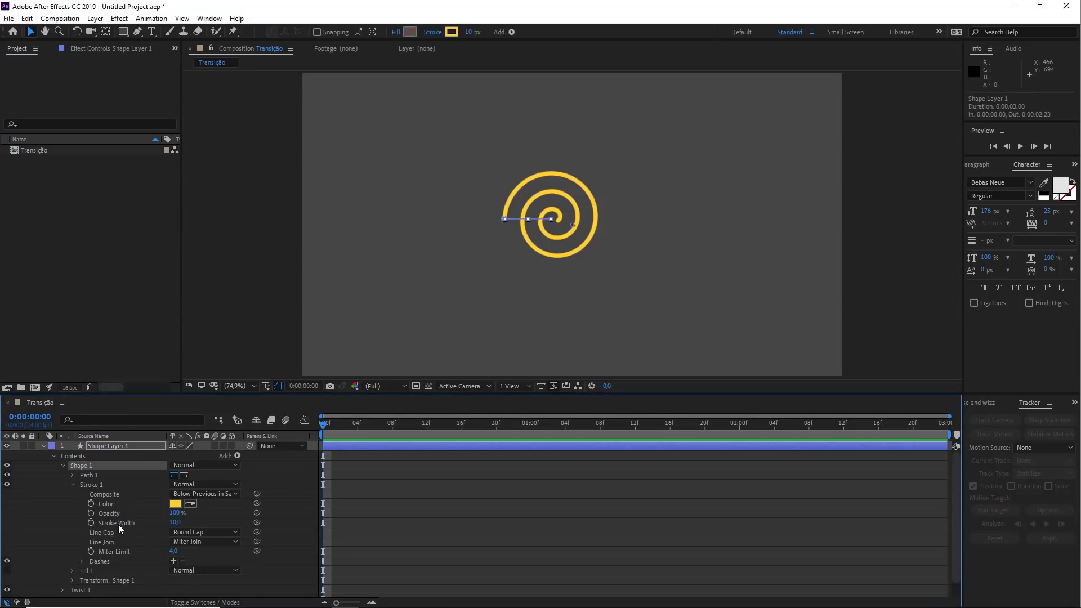
{"action": "left_click", "coordinate": [93, 485]}
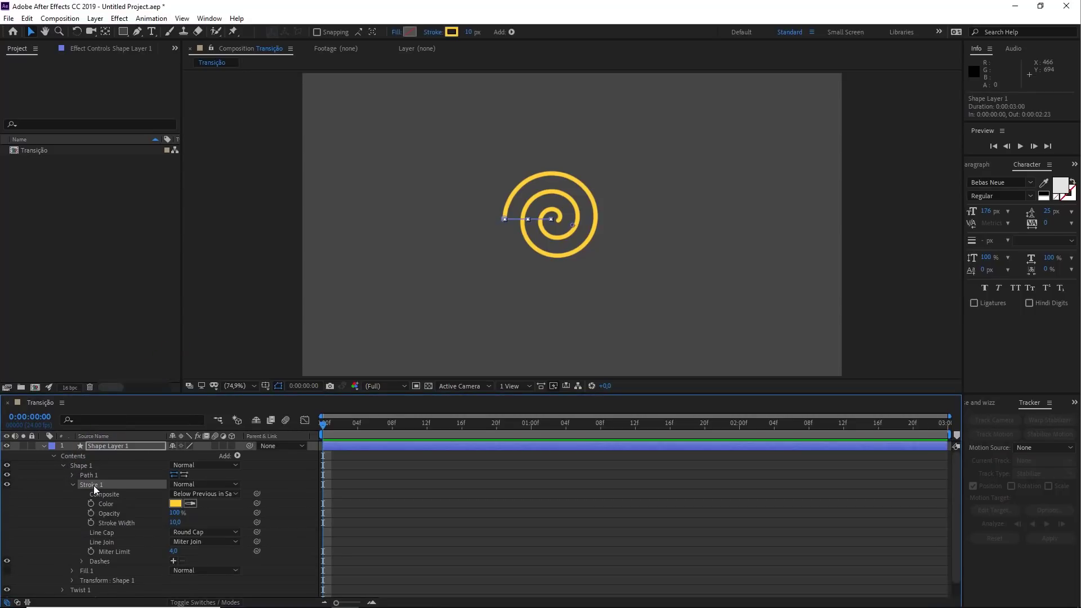
{"action": "left_click", "coordinate": [120, 524]}
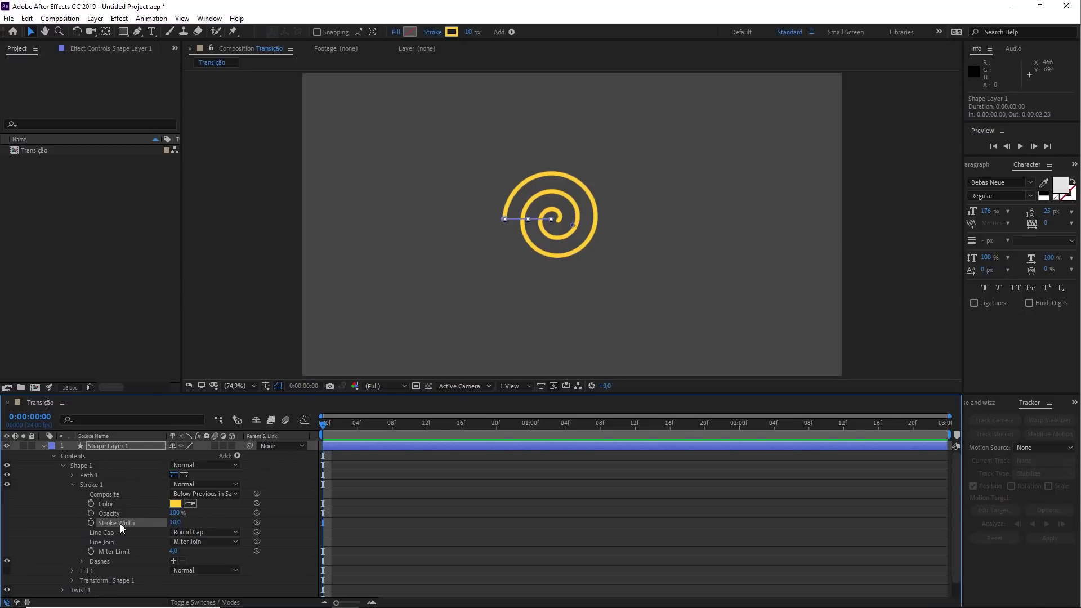
{"action": "left_click", "coordinate": [91, 523]}
{"action": "mouse_move", "coordinate": [170, 525]}
{"action": "left_mouse_down"}
{"action": "mouse_move", "coordinate": [187, 523]}
{"action": "mouse_move", "coordinate": [154, 530]}
{"action": "mouse_move", "coordinate": [600, 513]}
{"action": "mouse_move", "coordinate": [302, 538]}
{"action": "mouse_move", "coordinate": [189, 533]}
{"action": "left_mouse_up"}
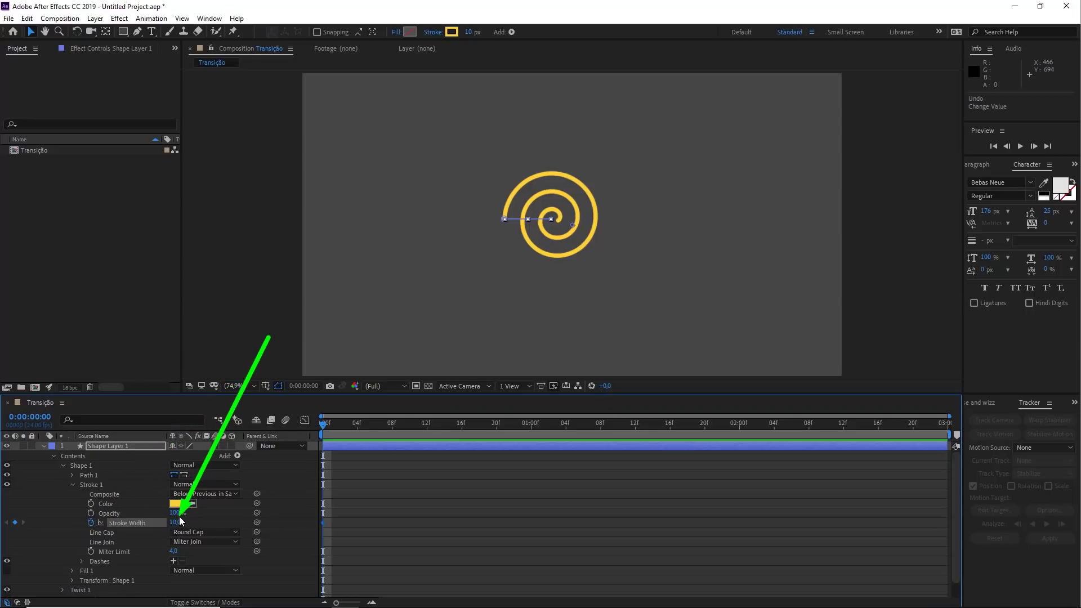
Expand Trim Paths 1, enable keyframing for its Start property at 0:00:00:00, and set Start to 100%.
{"action": "scroll", "coordinate": [82, 562], "scroll_direction": "down", "scroll_amount": 1}
{"action": "left_click", "coordinate": [67, 583]}
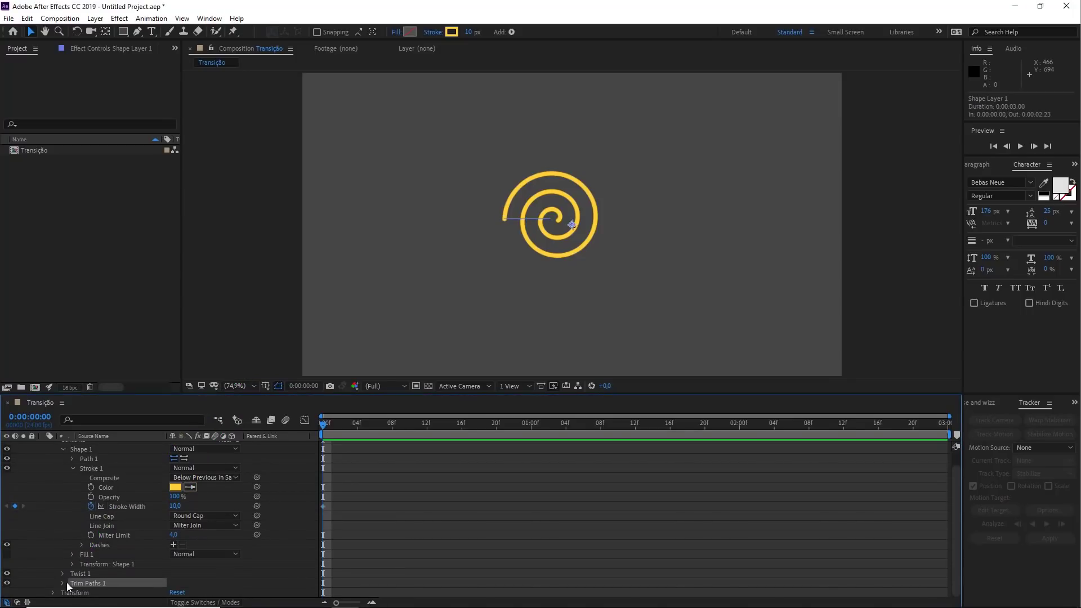
{"action": "left_click", "coordinate": [63, 583]}
{"action": "scroll", "coordinate": [103, 547], "scroll_direction": "down", "scroll_amount": 2}
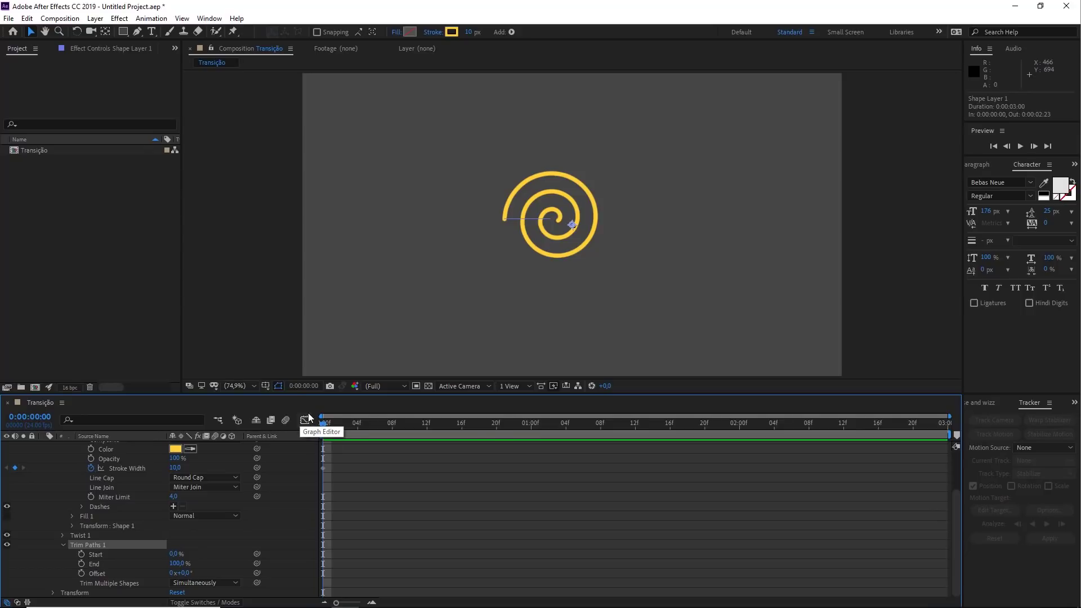
{"action": "left_click", "coordinate": [83, 554]}
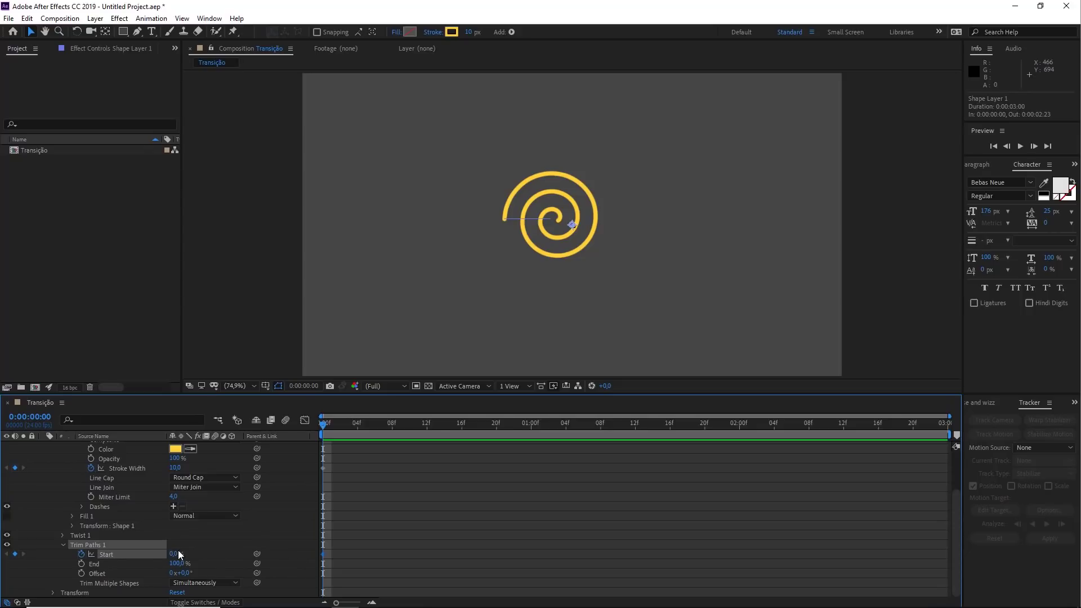
{"action": "left_click_drag", "start_coordinate": [179, 554], "coordinate": [245, 554]}
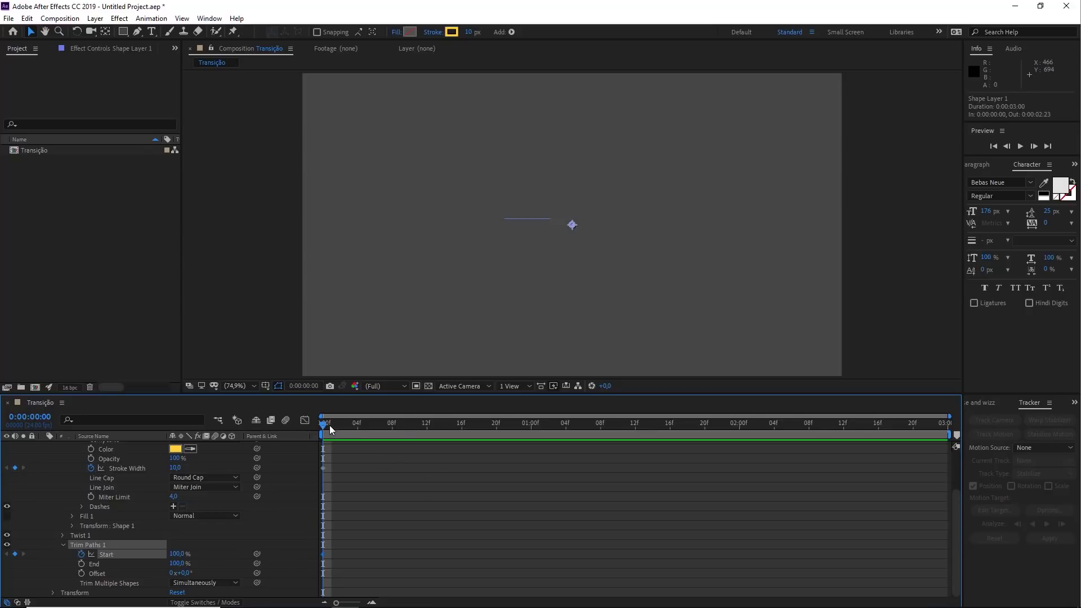
Set the Start of Trim Paths 1 to 0% at 0:00:02:00, and preview the animation from the beginning.
{"action": "left_click_drag", "start_coordinate": [331, 425], "coordinate": [742, 426]}
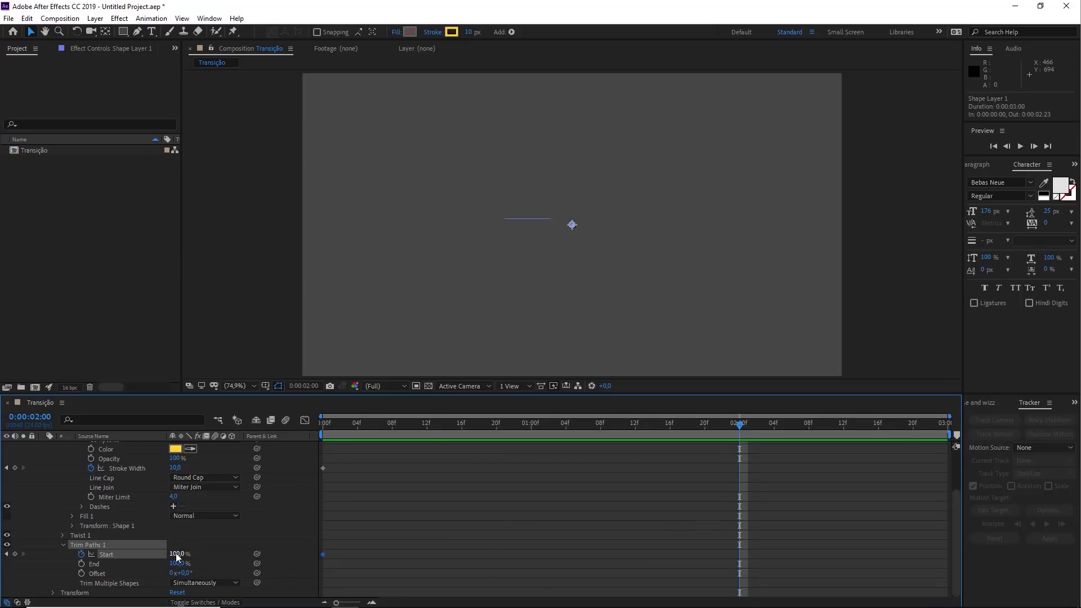
{"action": "left_click_drag", "start_coordinate": [176, 557], "coordinate": [93, 556]}
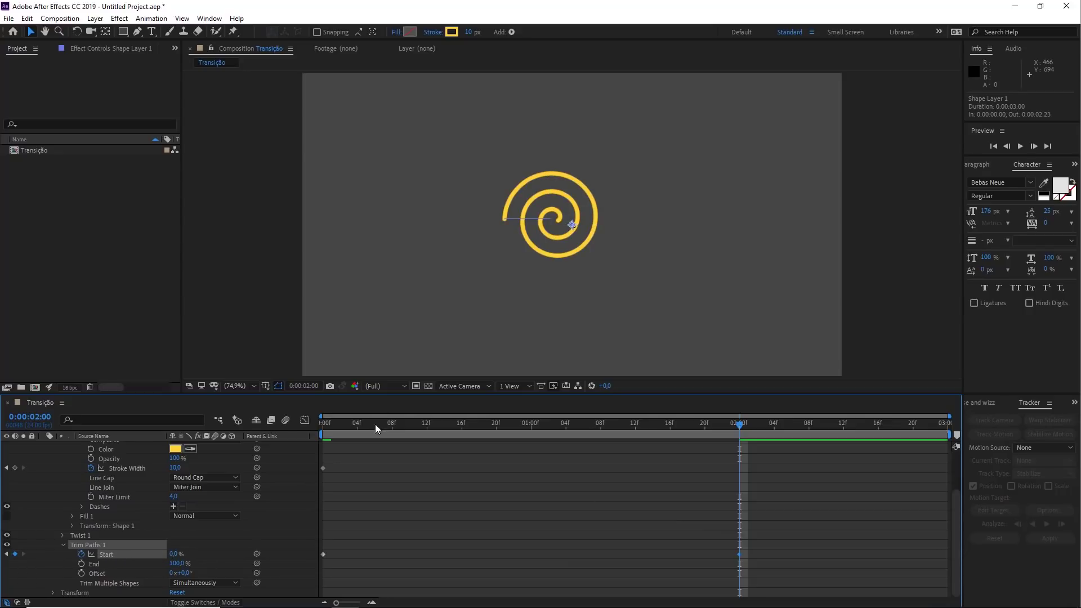
{"action": "left_click_drag", "start_coordinate": [375, 424], "coordinate": [316, 431]}
{"action": "key", "text": "space"}
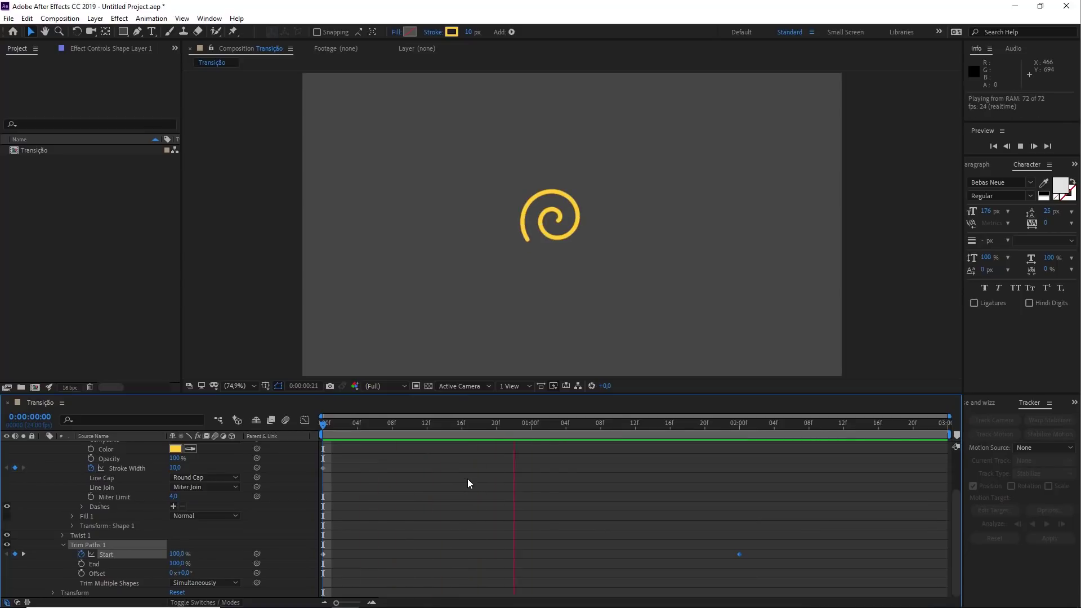
Set the Stroke Width of Stroke 1 to 50 at 0:00:02:00, and deselect the layer.
{"action": "left_click_drag", "start_coordinate": [688, 431], "coordinate": [738, 437]}
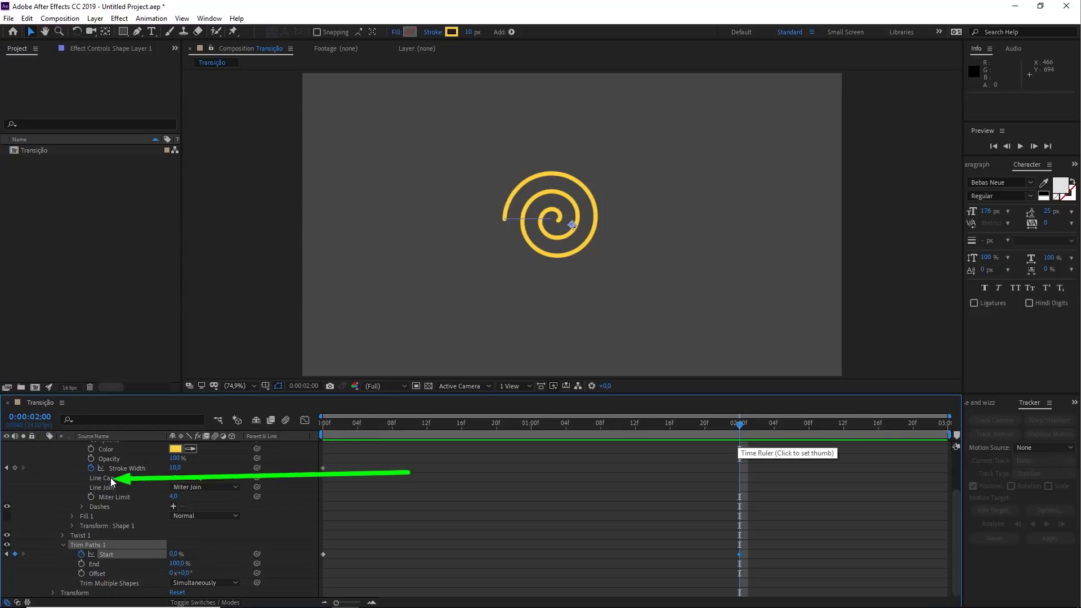
{"action": "left_click", "coordinate": [177, 468]}
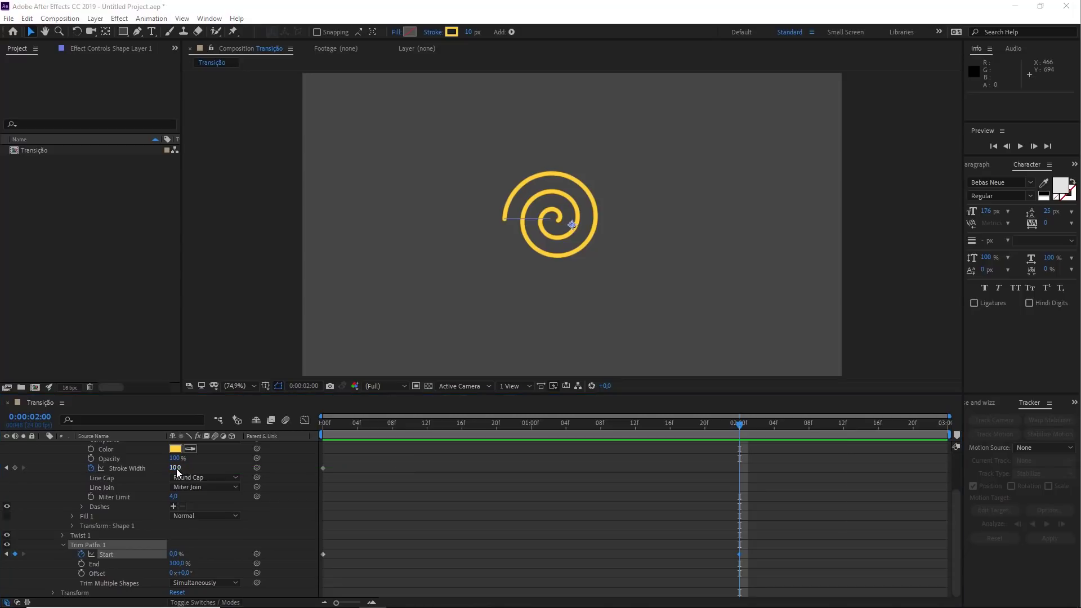
{"action": "left_click_drag", "start_coordinate": [176, 468], "coordinate": [208, 479]}
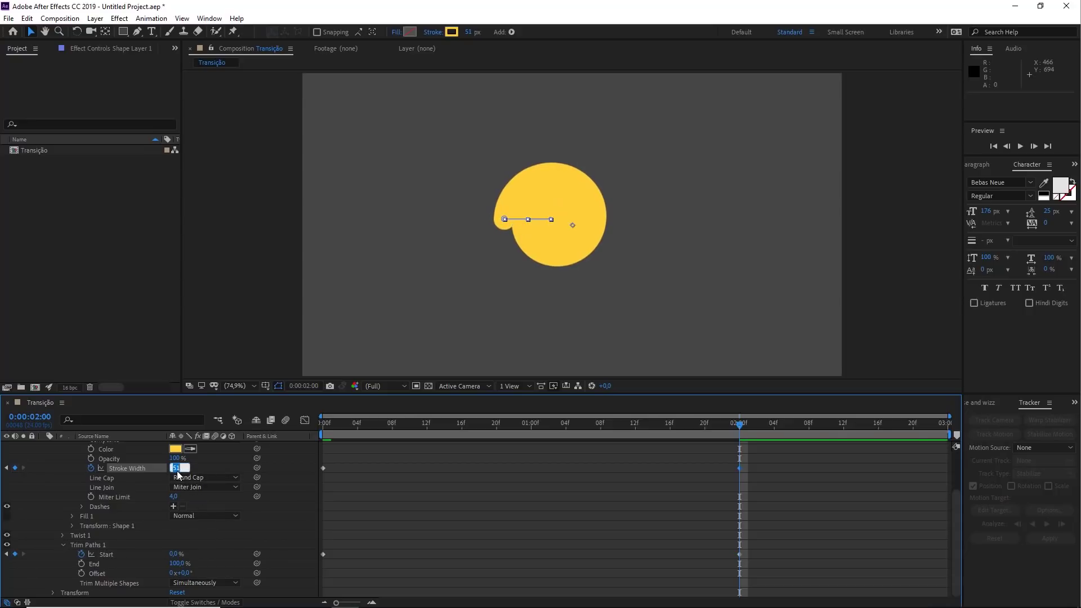
{"action": "type", "text": "50"}
{"action": "key", "text": "Return"}
{"action": "left_click", "coordinate": [671, 461]}
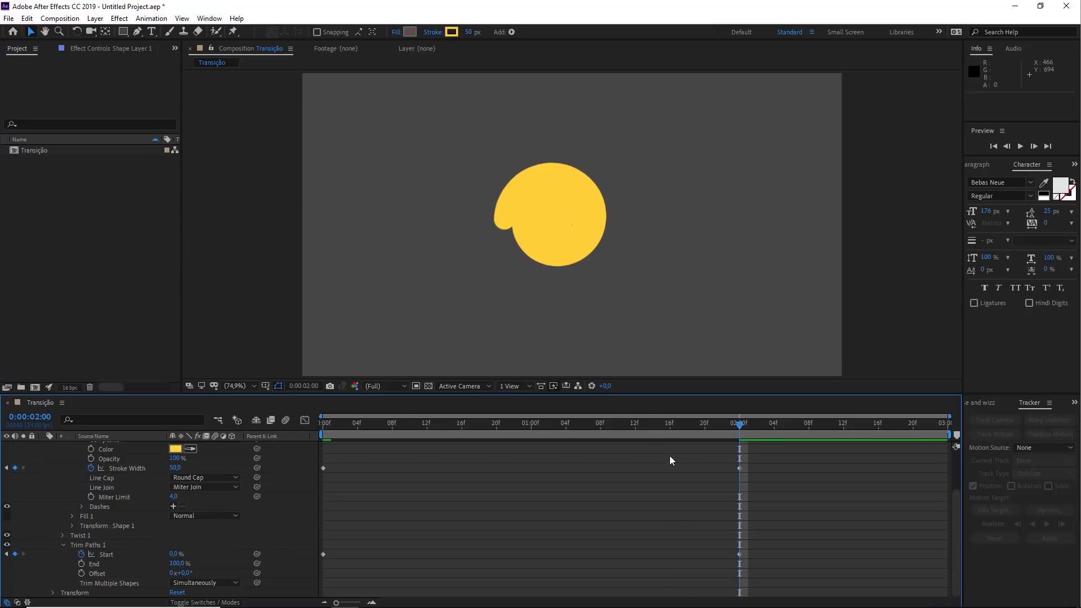
Preview the spiral's Stroke Width and Start animation from 0:00:00:00, and check the frame at 0:00:02:00.
{"action": "left_click_drag", "start_coordinate": [642, 424], "coordinate": [323, 426]}
{"action": "key", "text": "space"}
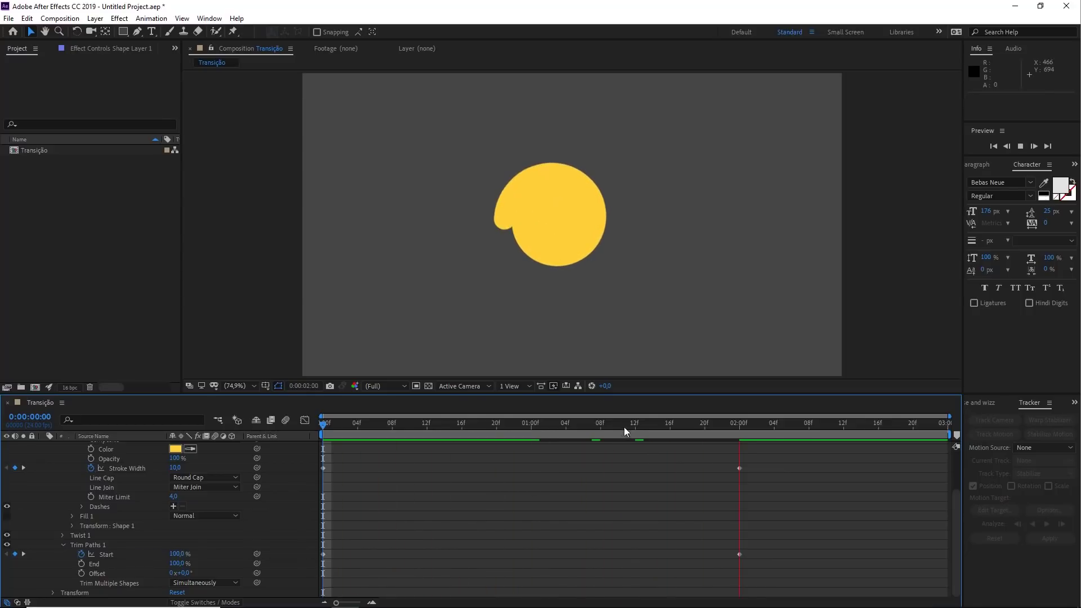
{"action": "key", "text": "space"}
{"action": "key", "text": "space"}
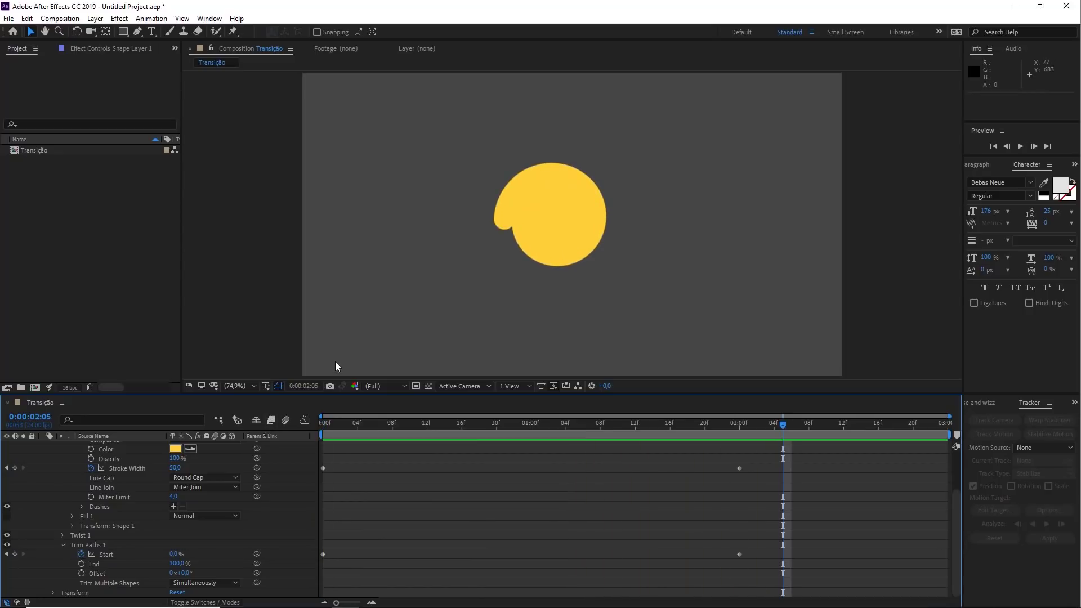
{"action": "left_click", "coordinate": [740, 427]}
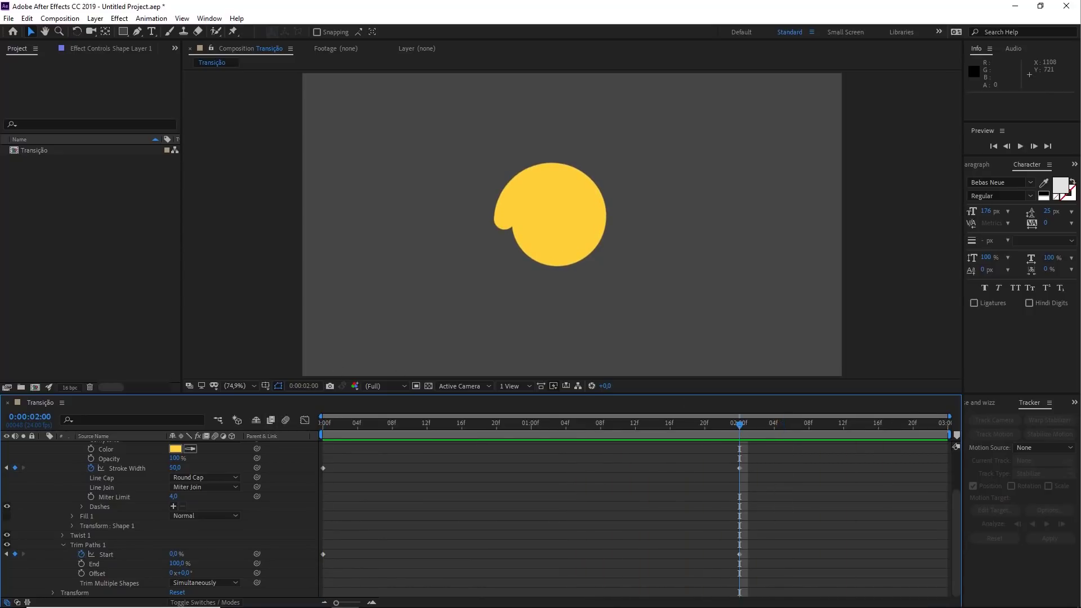
{"action": "key", "text": "space"}
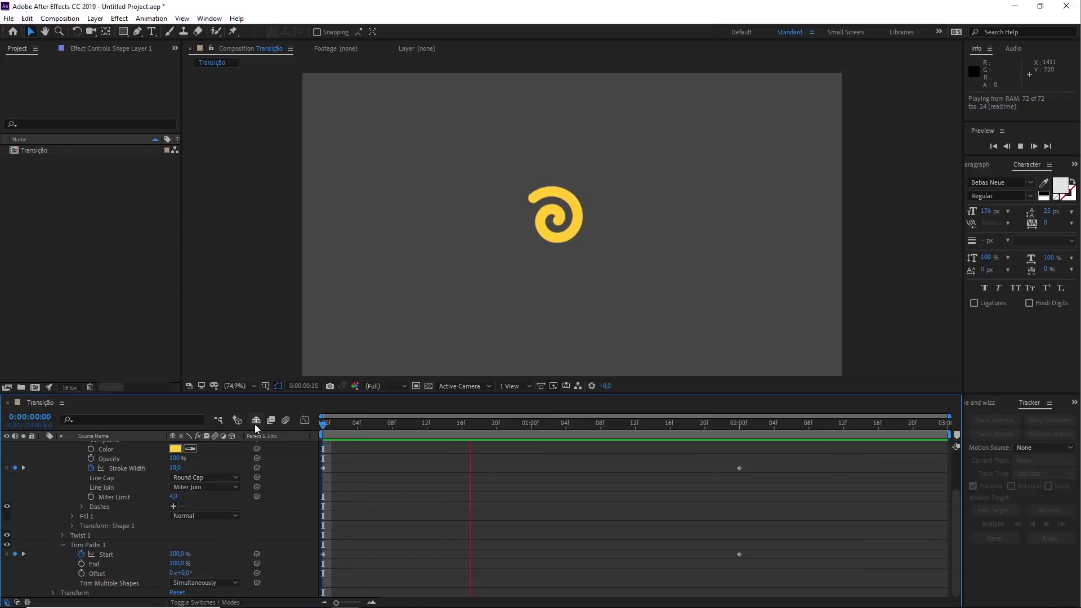
{"action": "key", "text": "space"}
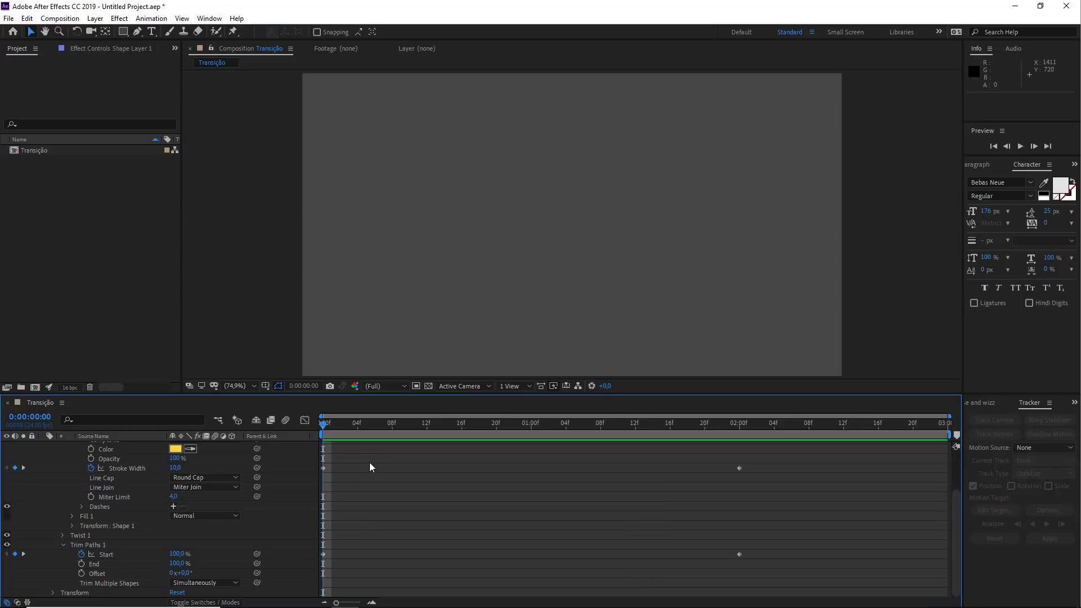
Show only the keyframed properties of Shape Layer 1, and deselect the layer.
{"action": "scroll", "coordinate": [370, 462], "scroll_direction": "up", "scroll_amount": 3}
{"action": "left_click", "coordinate": [116, 453]}
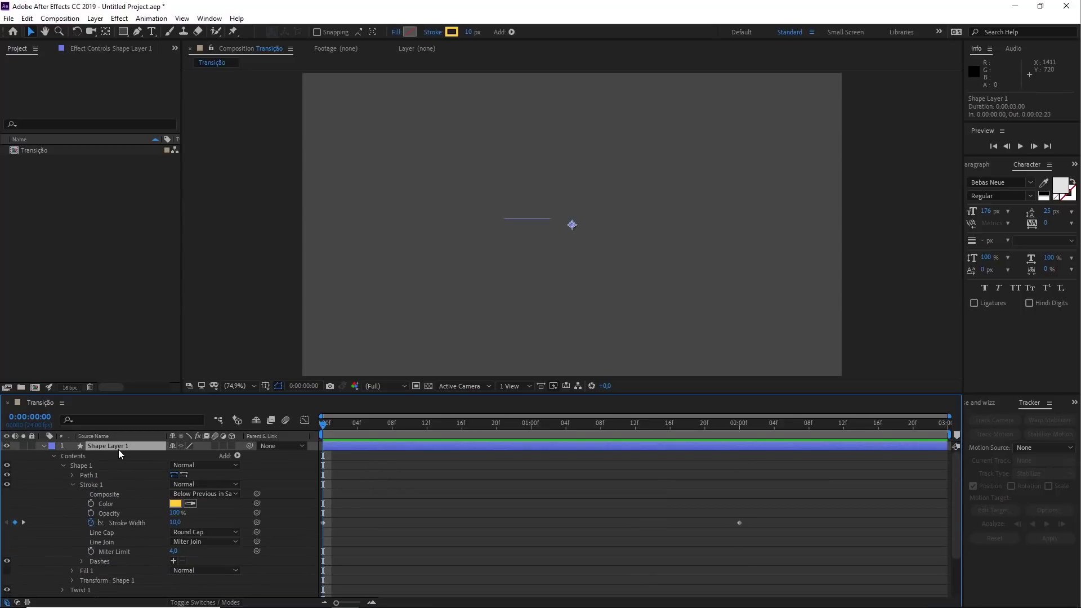
{"action": "key", "text": "u"}
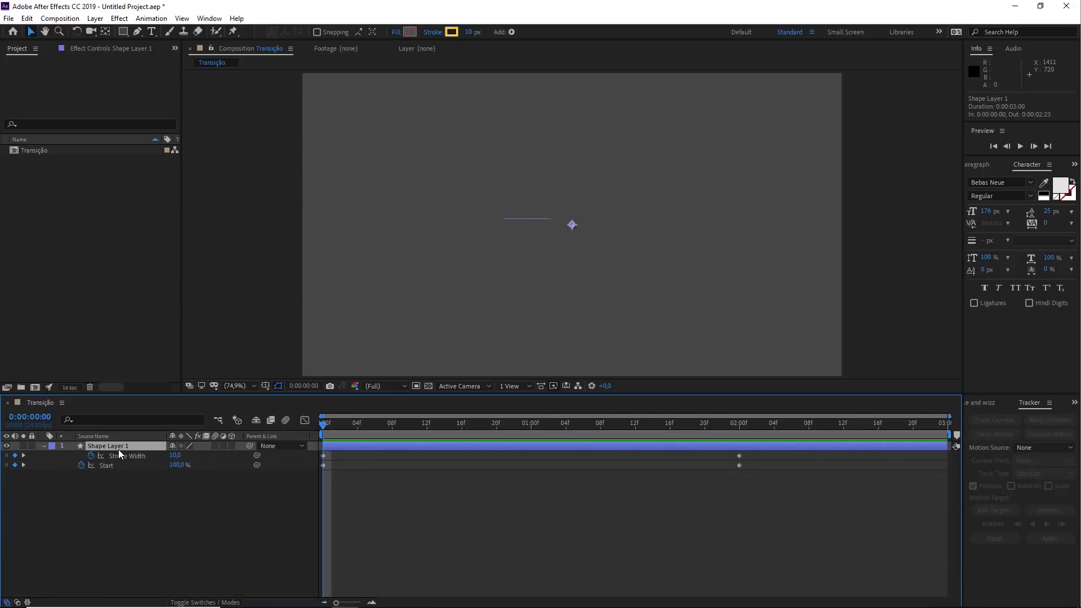
{"action": "left_click", "coordinate": [185, 499]}
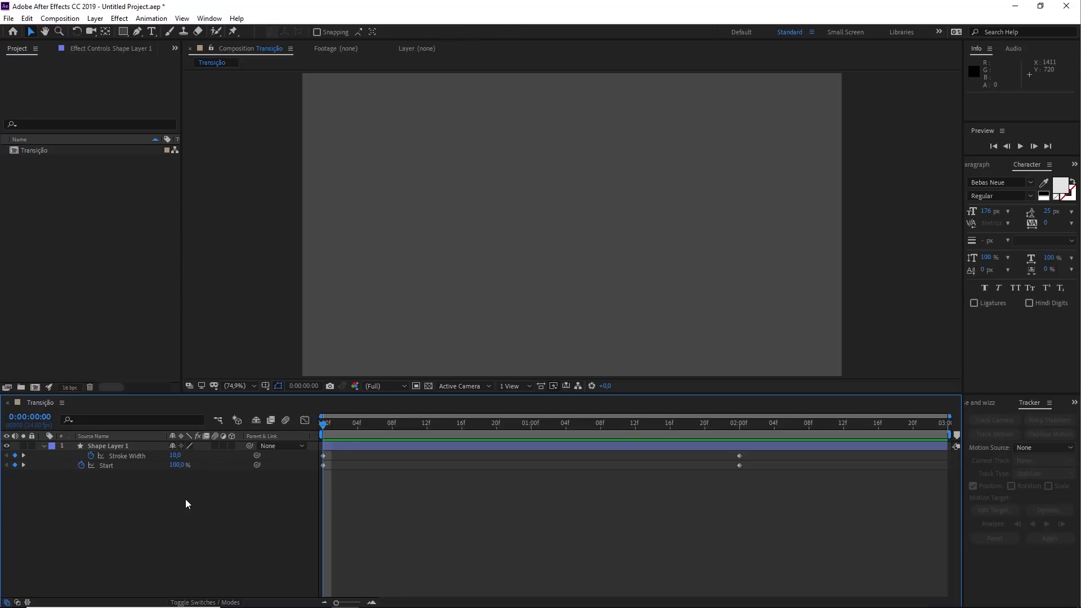
{"action": "left_click_drag", "start_coordinate": [200, 571], "coordinate": [146, 457]}
{"action": "left_click_drag", "start_coordinate": [132, 569], "coordinate": [113, 470]}
{"action": "left_click_drag", "start_coordinate": [406, 560], "coordinate": [323, 466]}
{"action": "key", "text": "ctrl+z"}
{"action": "key", "text": "ctrl+z"}
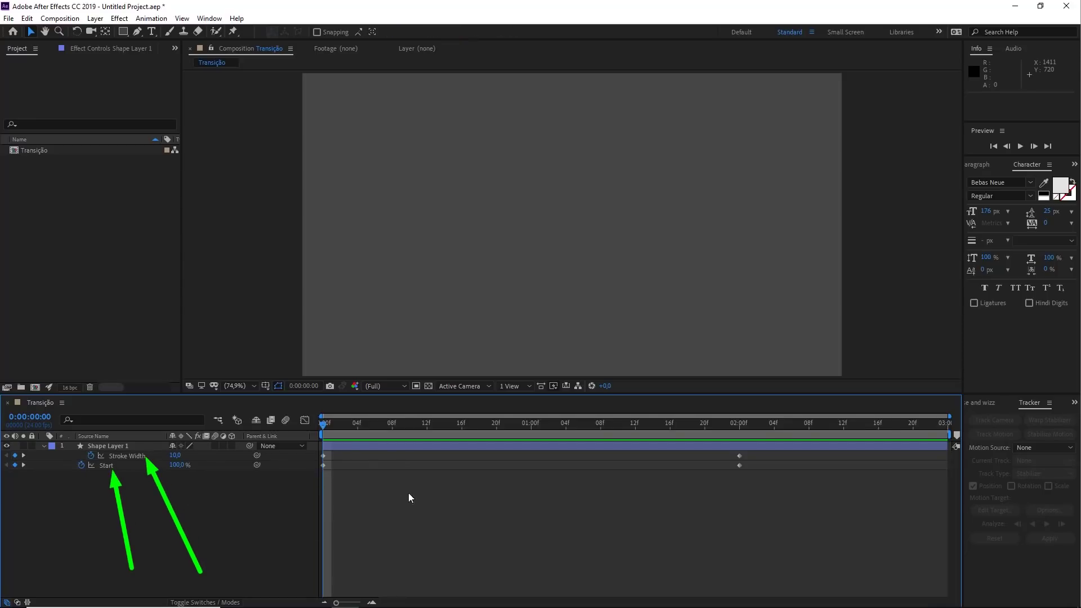
{"action": "key", "text": "y"}
{"action": "left_click_drag", "start_coordinate": [397, 545], "coordinate": [326, 460]}
{"action": "left_click_drag", "start_coordinate": [731, 554], "coordinate": [739, 467]}
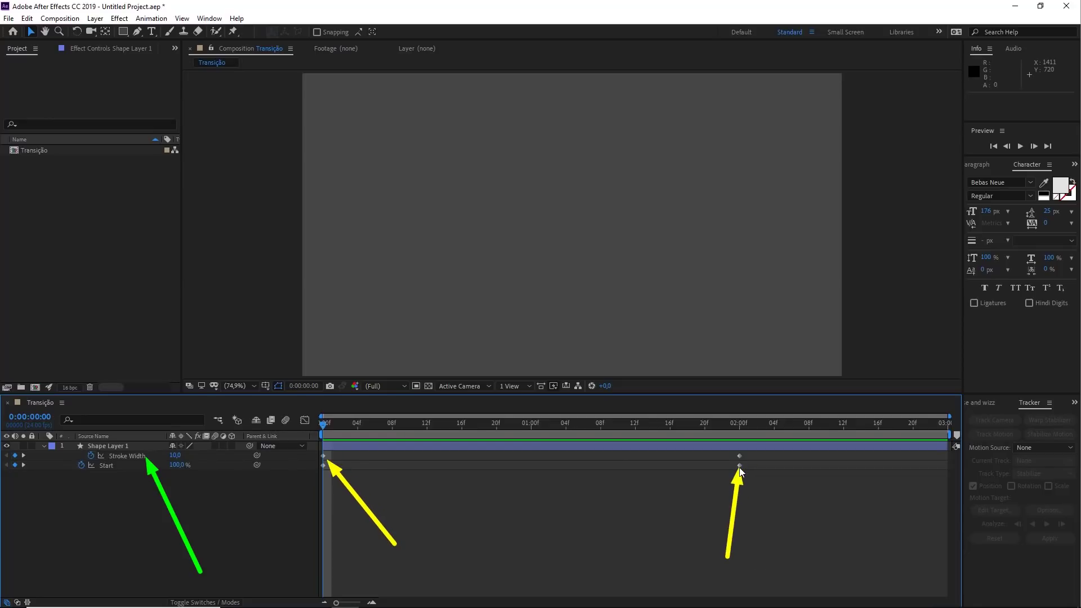
{"action": "key", "text": "Escape"}
Select Shape Layer 1, then hide and show its keyframed properties again.
{"action": "left_click", "coordinate": [600, 445]}
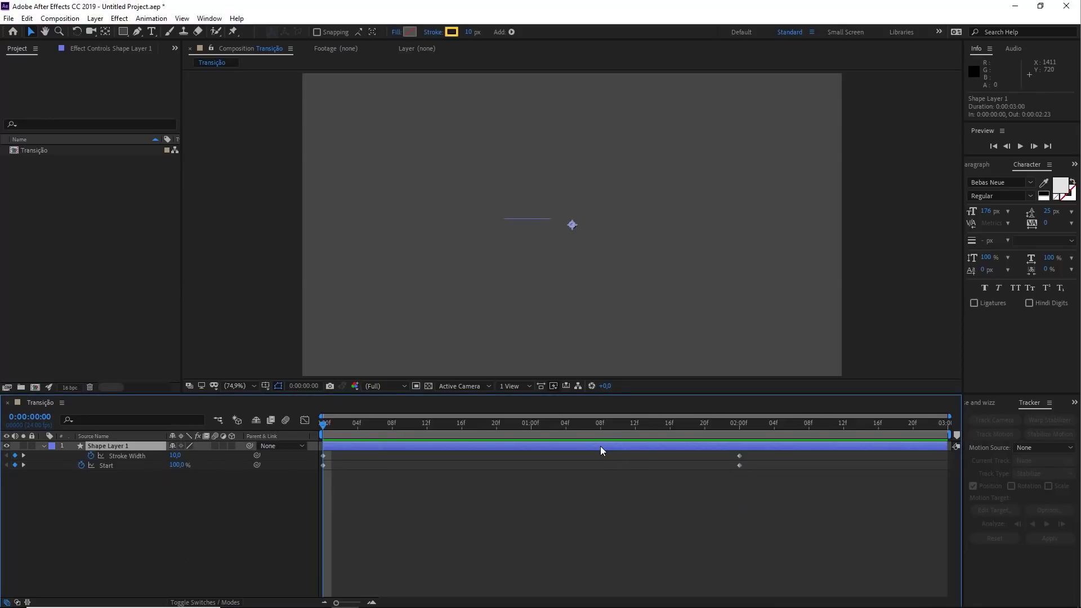
{"action": "key", "text": "u"}
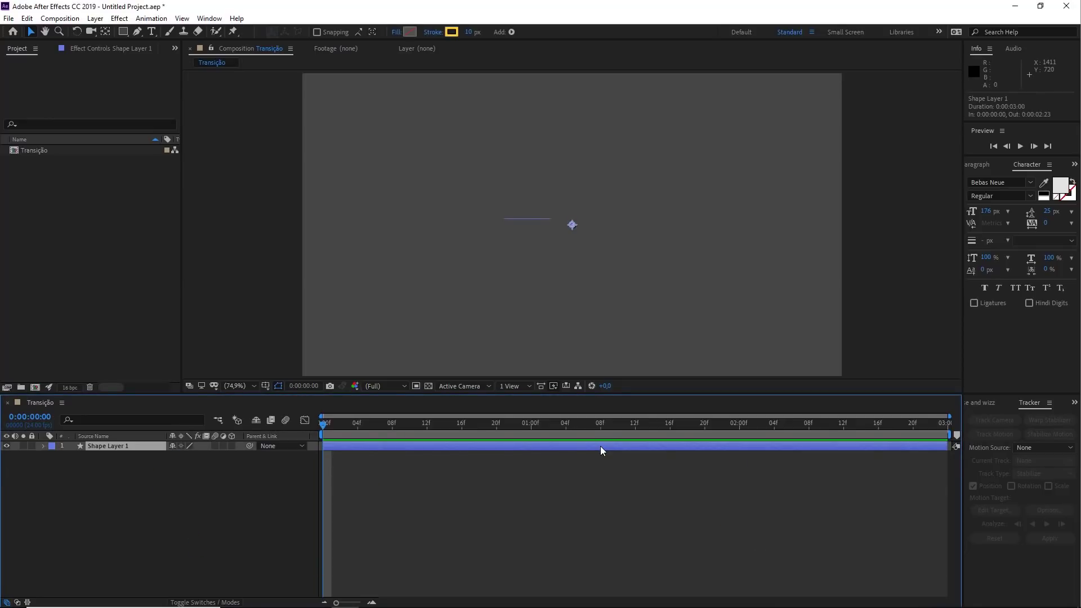
{"action": "key", "text": "u"}
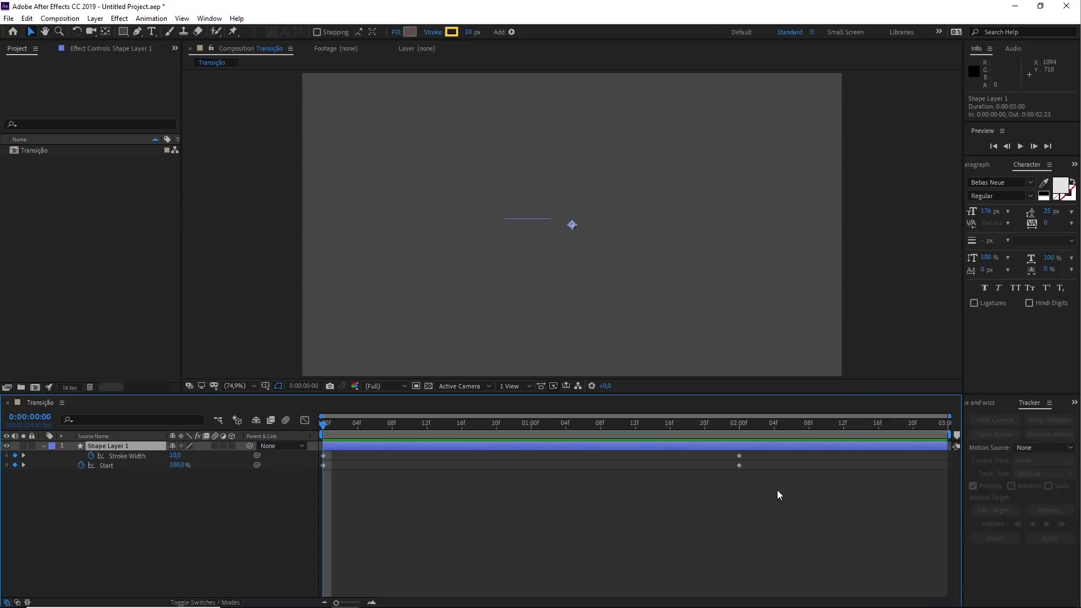
Select all Stroke Width and Start keyframes of Shape Layer 1 and apply Easy Ease to them.
{"action": "left_click", "coordinate": [136, 457]}
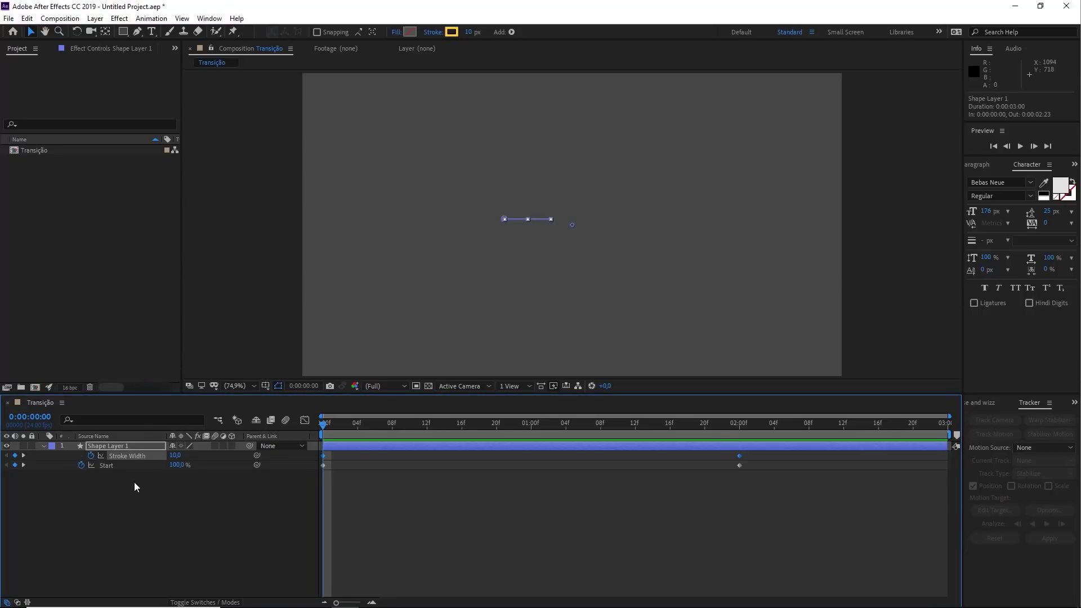
{"action": "left_click", "coordinate": [113, 467], "text": "shift"}
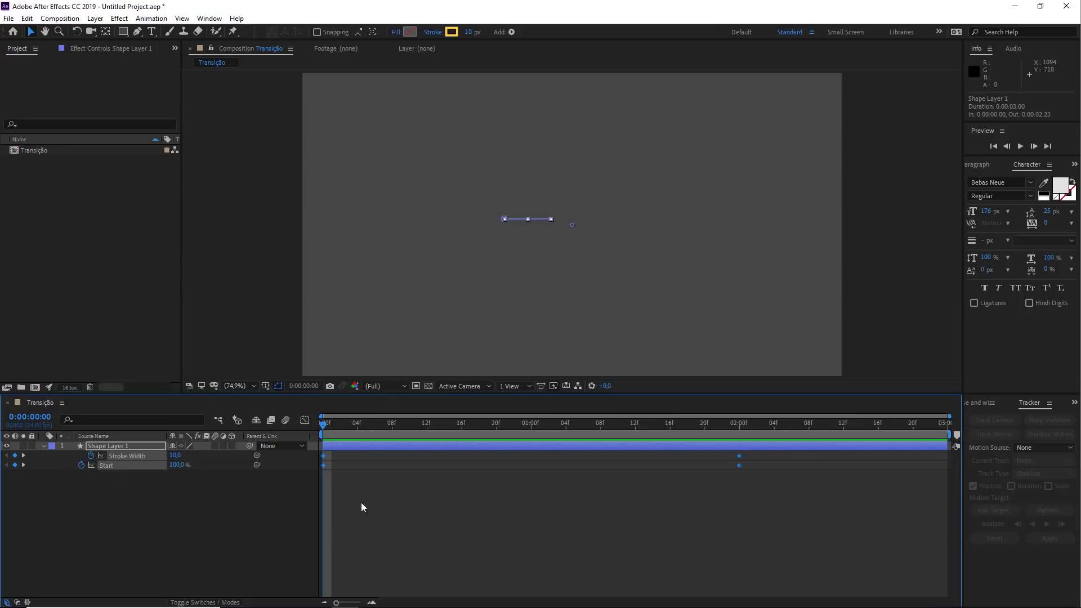
{"action": "left_click", "coordinate": [435, 509]}
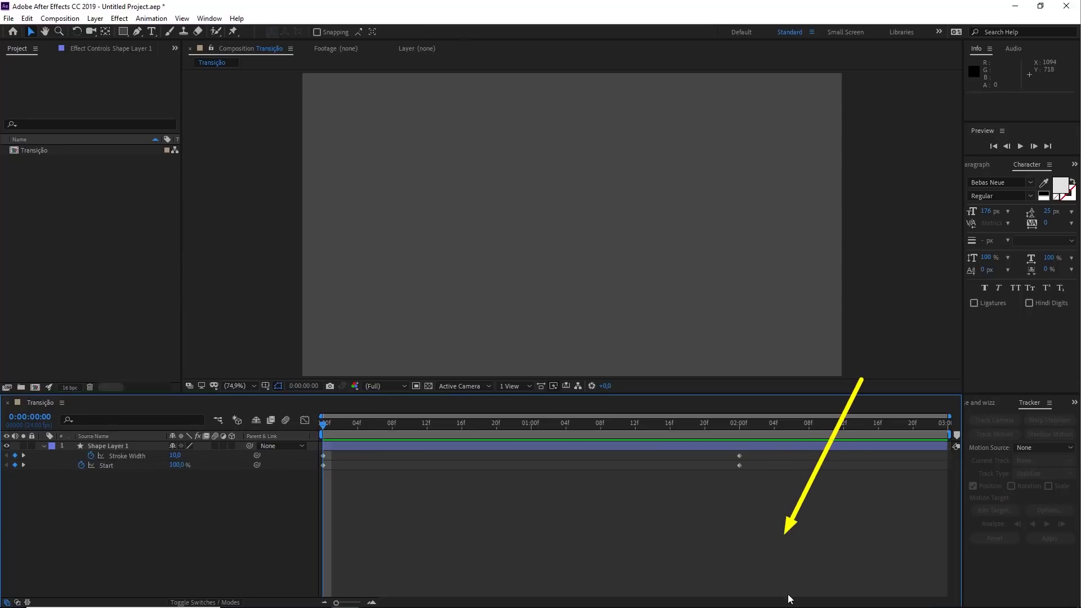
{"action": "mouse_move", "coordinate": [780, 555]}
{"action": "left_mouse_down"}
{"action": "mouse_move", "coordinate": [655, 504]}
{"action": "mouse_move", "coordinate": [308, 441]}
{"action": "mouse_move", "coordinate": [439, 483]}
{"action": "mouse_move", "coordinate": [465, 479]}
{"action": "mouse_move", "coordinate": [299, 435]}
{"action": "left_mouse_up"}
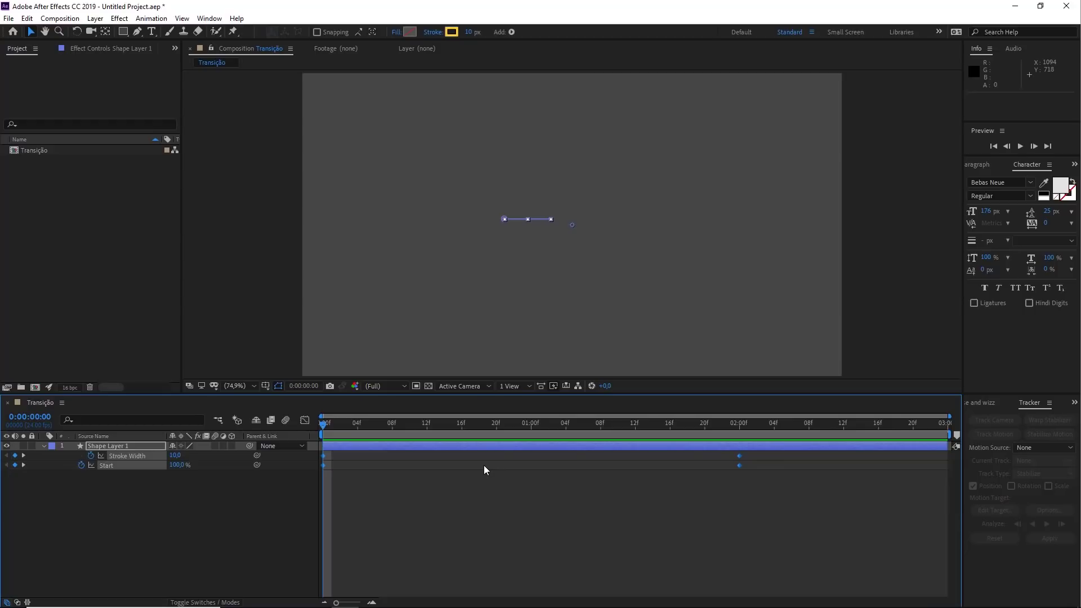
{"action": "right_click", "coordinate": [324, 455]}
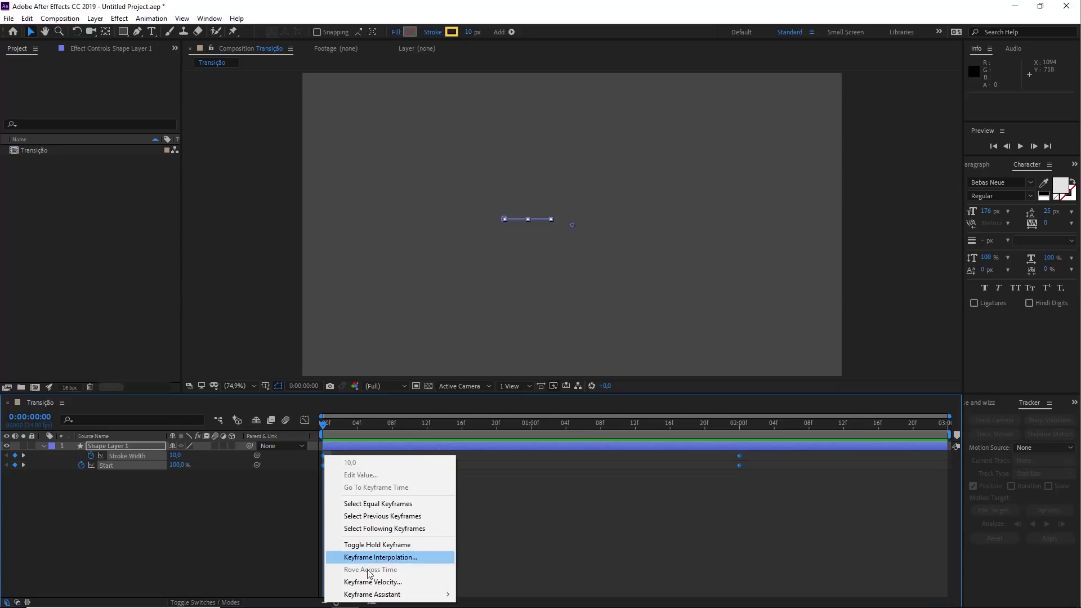
{"action": "mouse_move", "coordinate": [401, 595]}
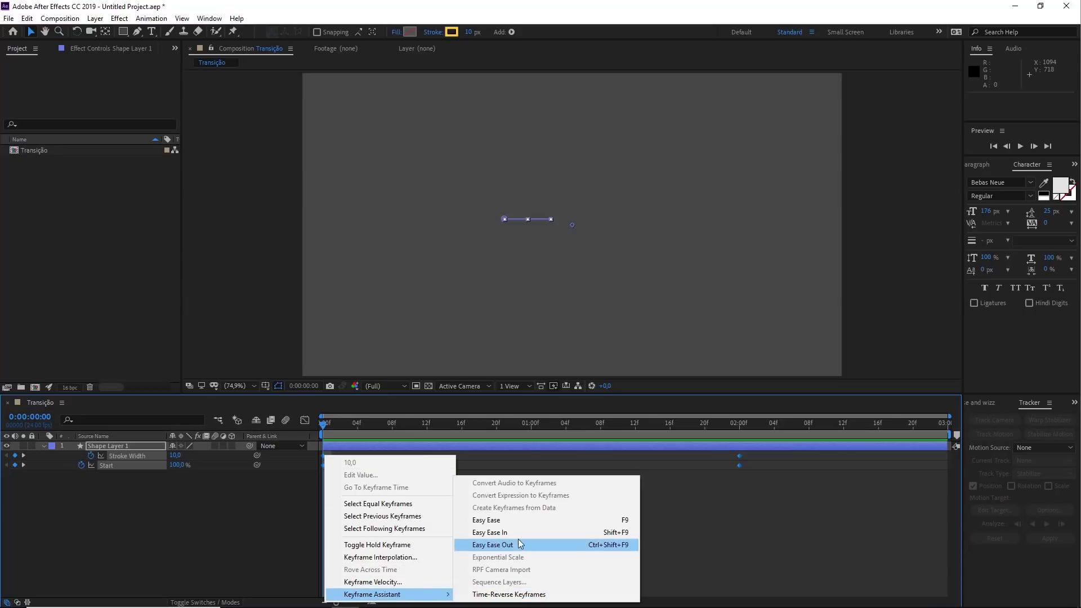
{"action": "left_click", "coordinate": [492, 521]}
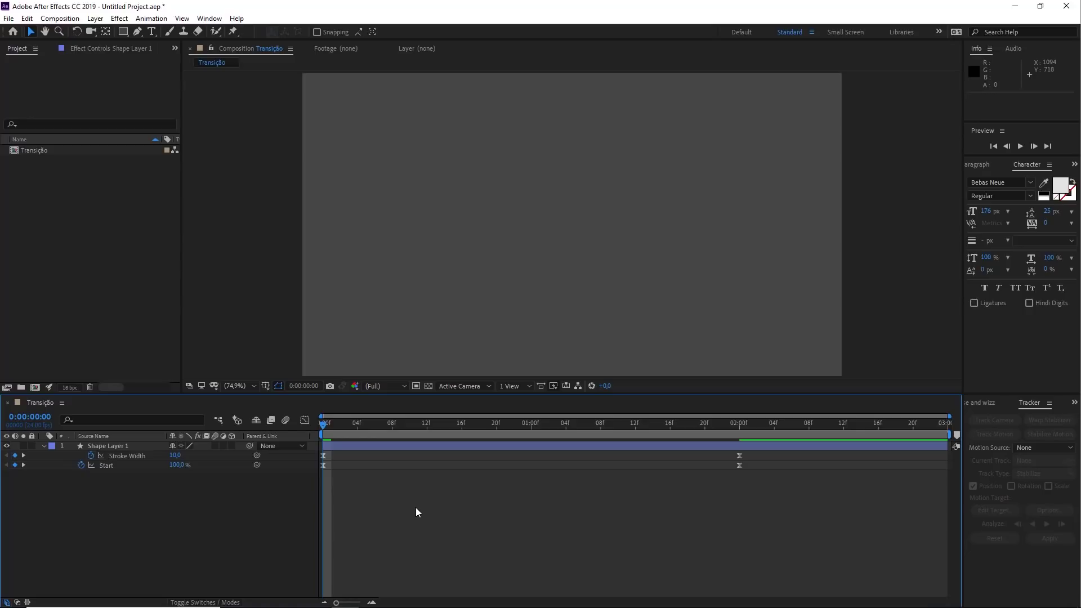
Preview the eased spiral animation, and move the current time to 0:00:01:00.
{"action": "key", "text": "space"}
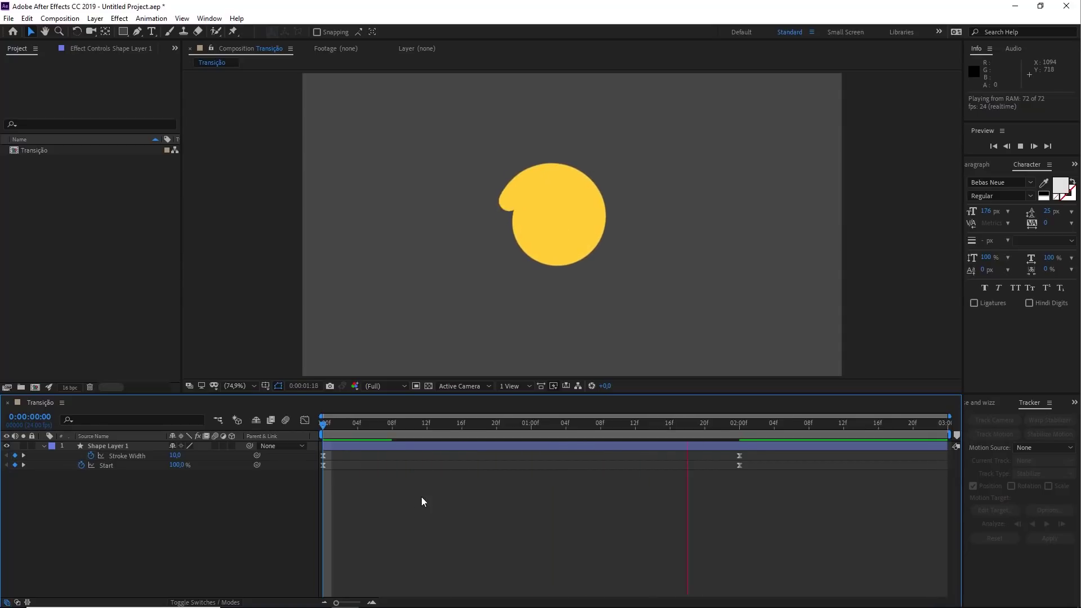
{"action": "key", "text": "space"}
{"action": "left_click_drag", "start_coordinate": [332, 428], "coordinate": [533, 441]}
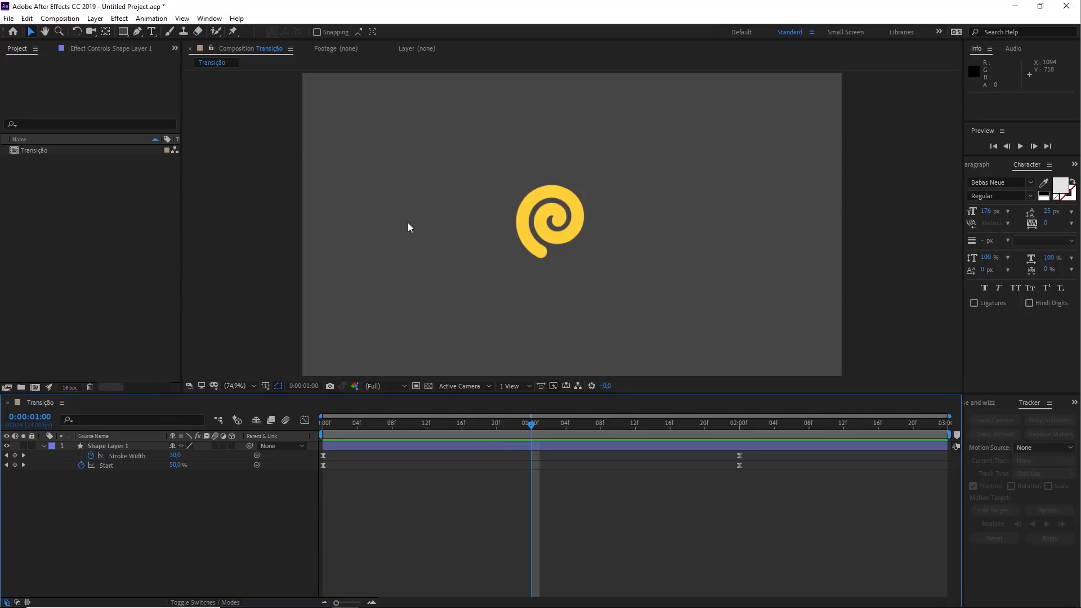
Open the Graph Editor and display the speed graphs of Stroke Width and Start together.
{"action": "left_click", "coordinate": [305, 421]}
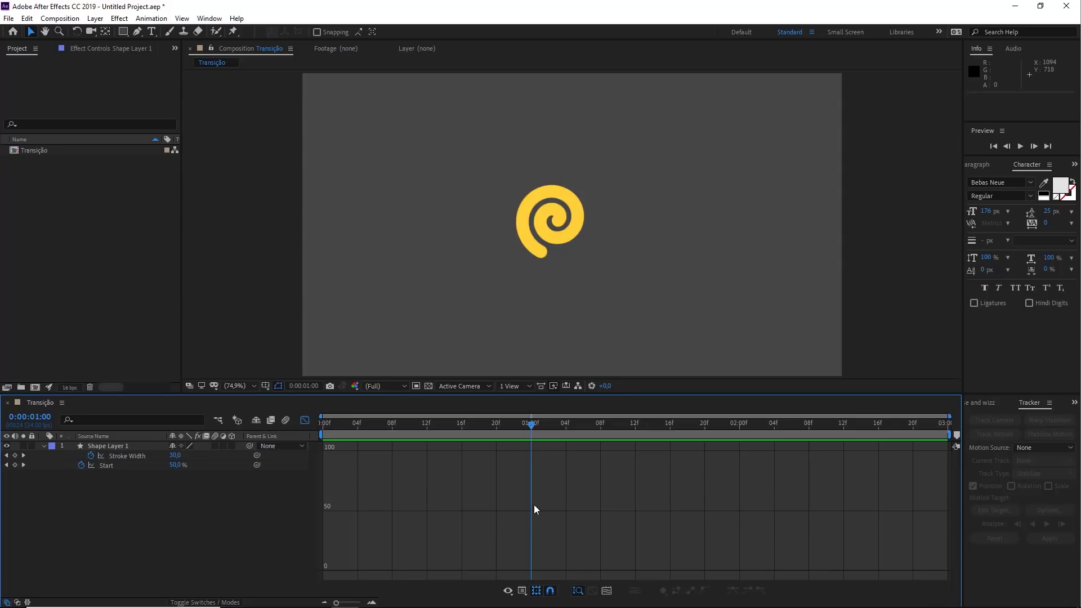
{"action": "left_click", "coordinate": [124, 456]}
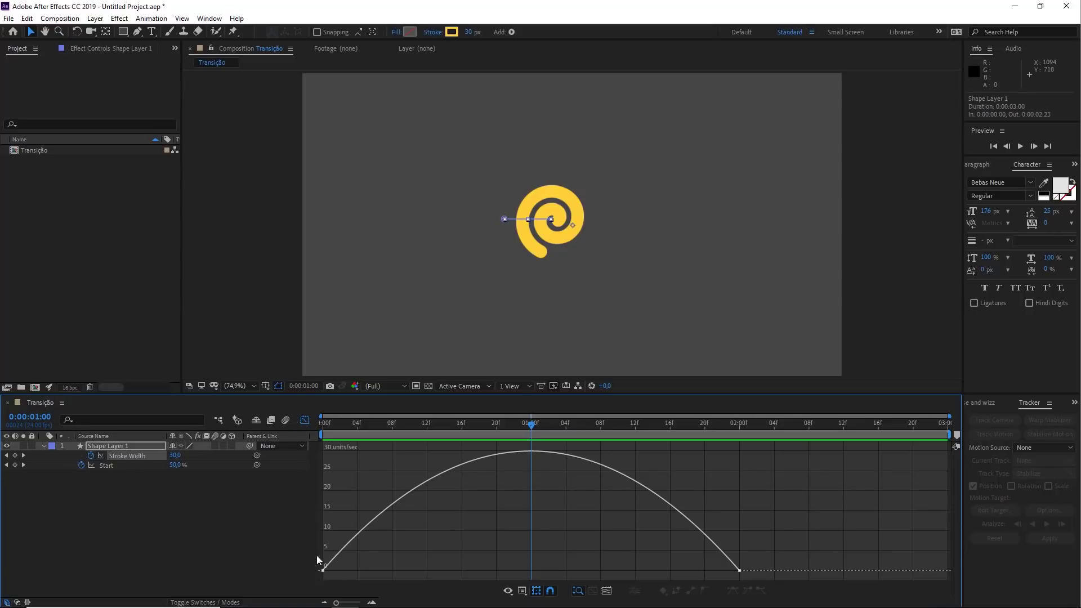
{"action": "left_click", "coordinate": [126, 471]}
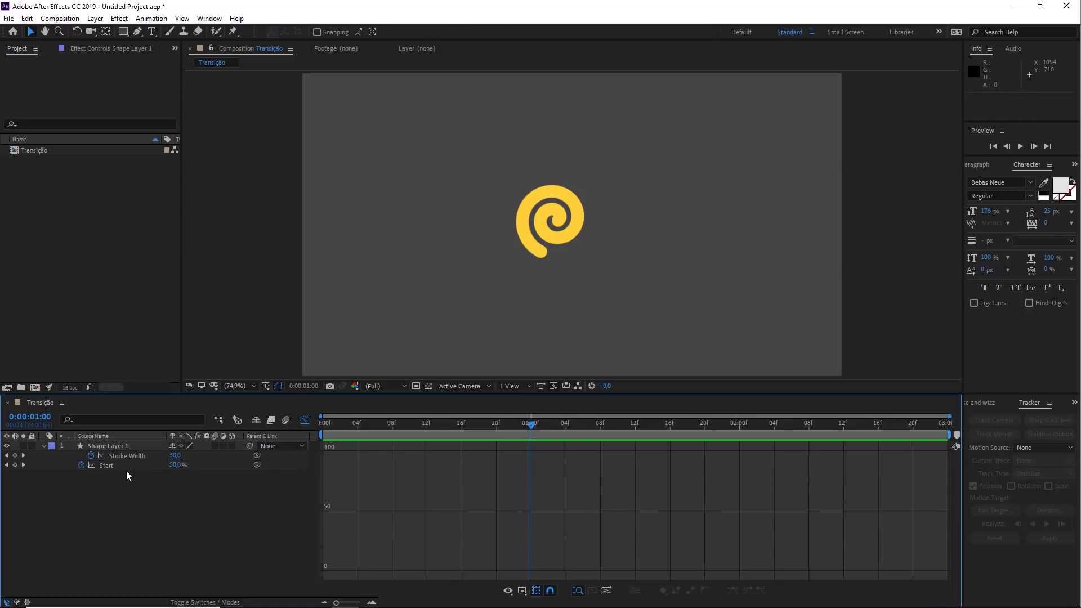
{"action": "left_click", "coordinate": [123, 458]}
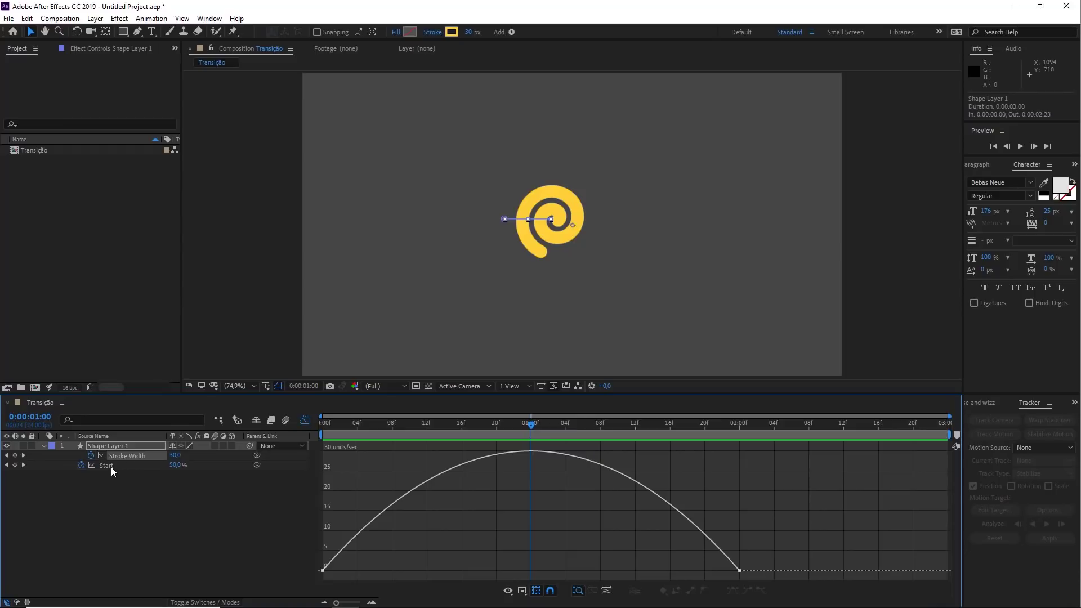
{"action": "left_click", "coordinate": [111, 467], "text": "shift"}
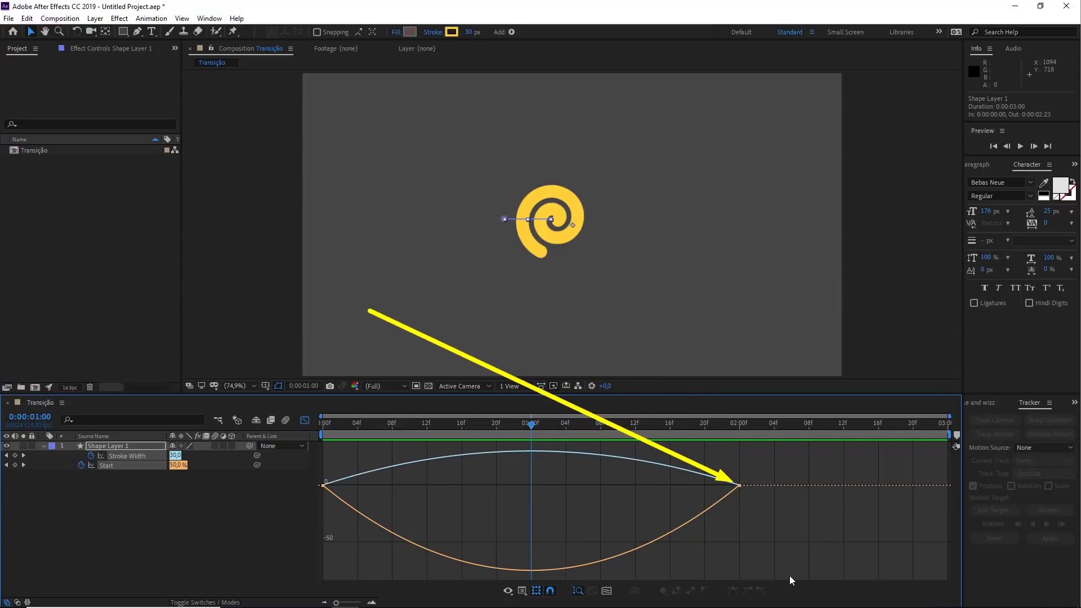
Select the Stroke Width and Start keyframes at 0:00:02:00 and extend their incoming speed handles back to about 0:00:01:08.
{"action": "left_click", "coordinate": [741, 488]}
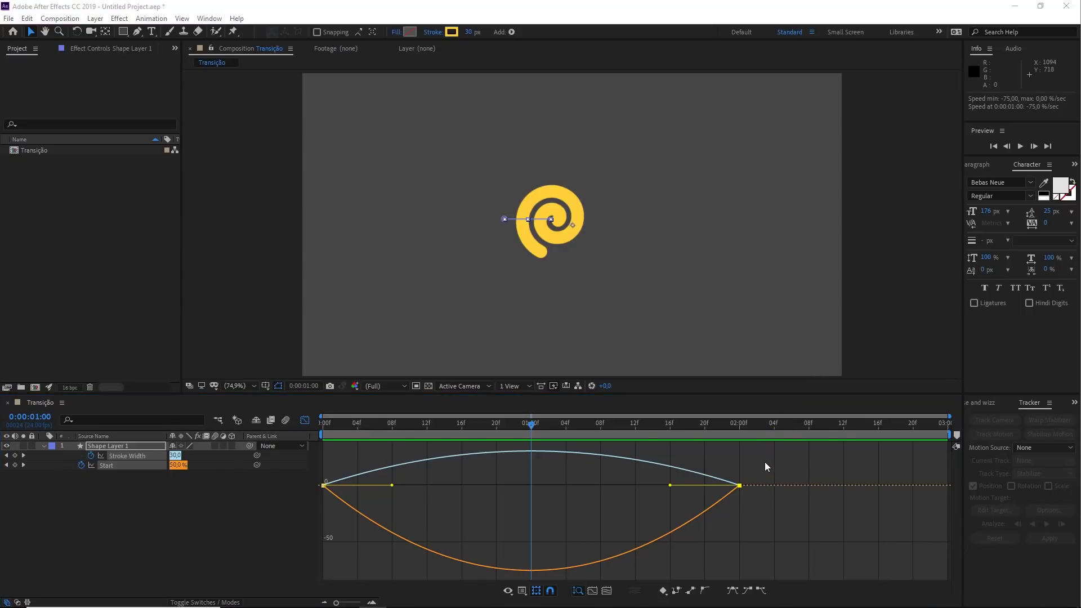
{"action": "left_click_drag", "start_coordinate": [763, 462], "coordinate": [726, 517]}
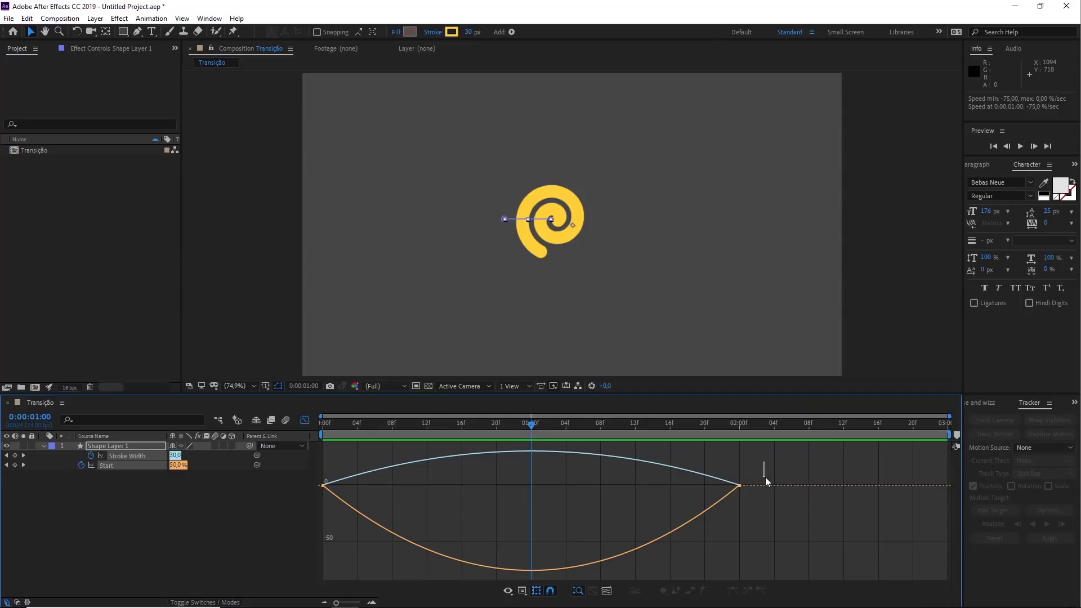
{"action": "left_click_drag", "start_coordinate": [765, 478], "coordinate": [717, 519]}
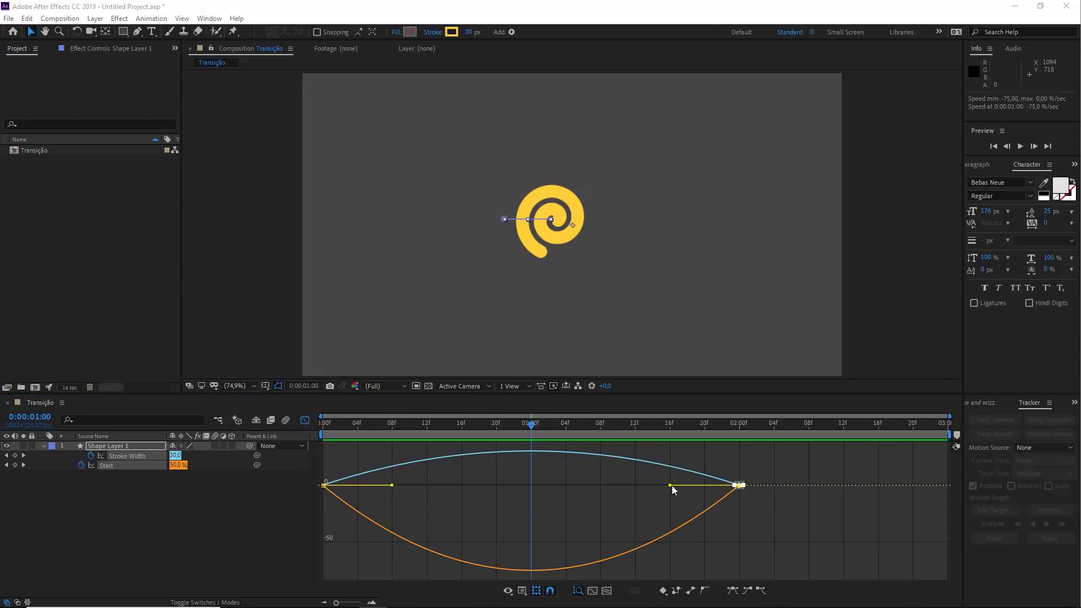
{"action": "left_click_drag", "start_coordinate": [671, 485], "coordinate": [603, 486]}
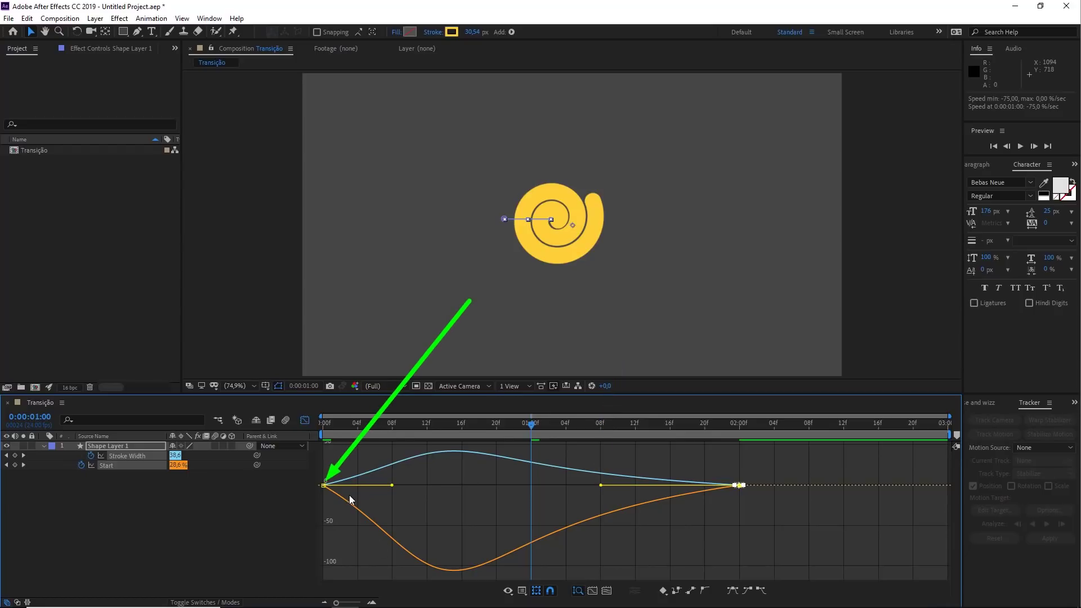
Select the Stroke Width and Start keyframes at 0:00:00:00 and extend their outgoing speed handles to about 0:00:00:16.
{"action": "left_click", "coordinate": [351, 457]}
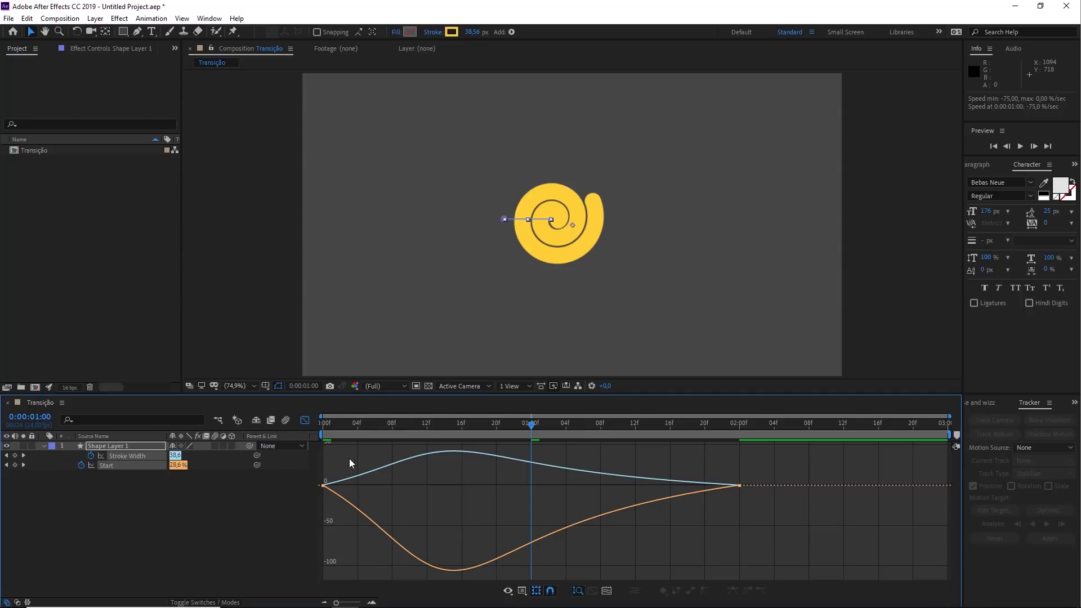
{"action": "left_click_drag", "start_coordinate": [353, 454], "coordinate": [315, 508]}
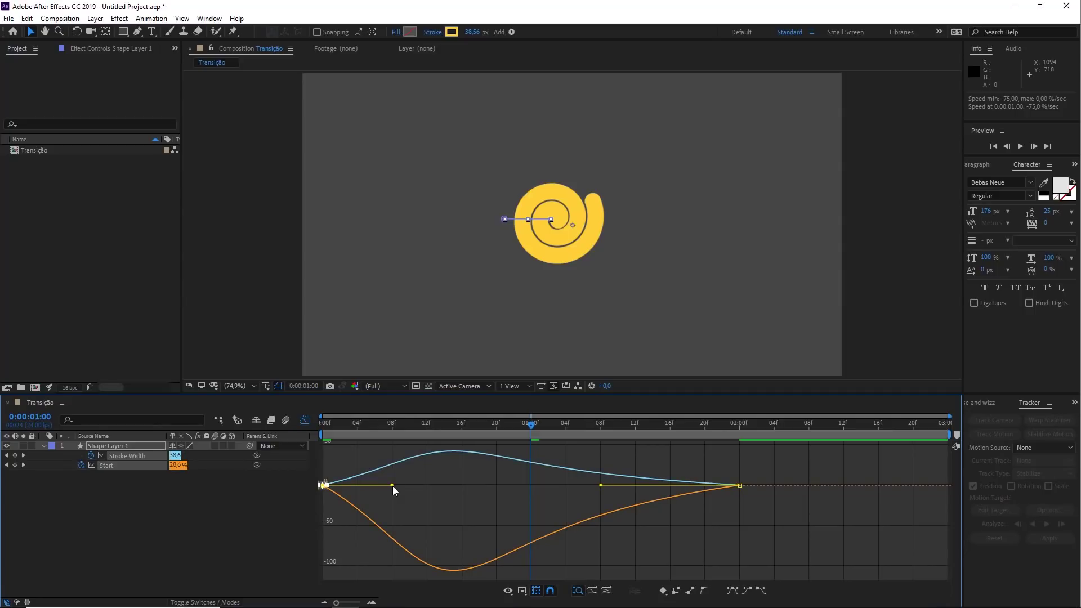
{"action": "left_click_drag", "start_coordinate": [393, 486], "coordinate": [461, 487]}
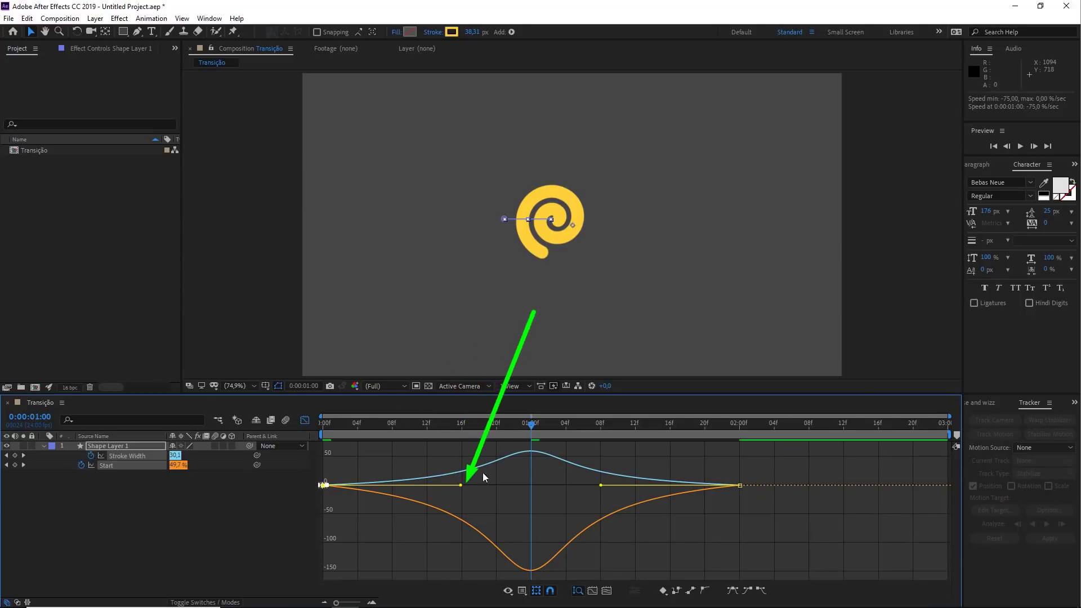
Deselect the graph keyframes and preview the adjusted speed curves from 0:00:00:00.
{"action": "key", "text": "Home"}
{"action": "left_click", "coordinate": [382, 455]}
{"action": "key", "text": "space"}
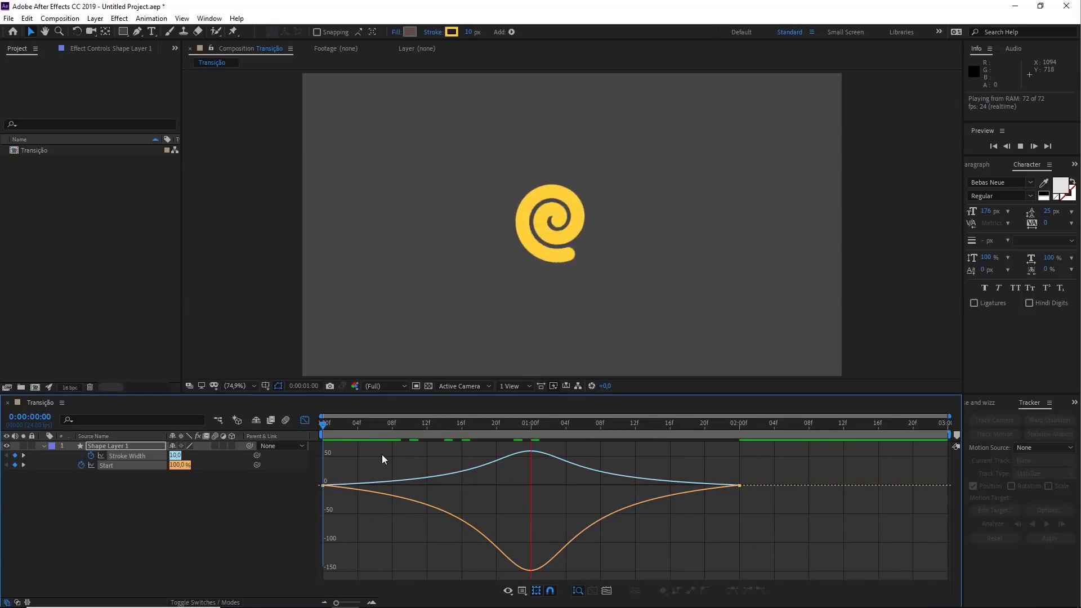
Extend the Stroke Width and Start speed handles from 0:00:00:00 to about 0:00:00:18 and from 0:00:02:00 back to about 0:00:01:05.
{"action": "key", "text": "space"}
{"action": "left_click_drag", "start_coordinate": [339, 475], "coordinate": [315, 494]}
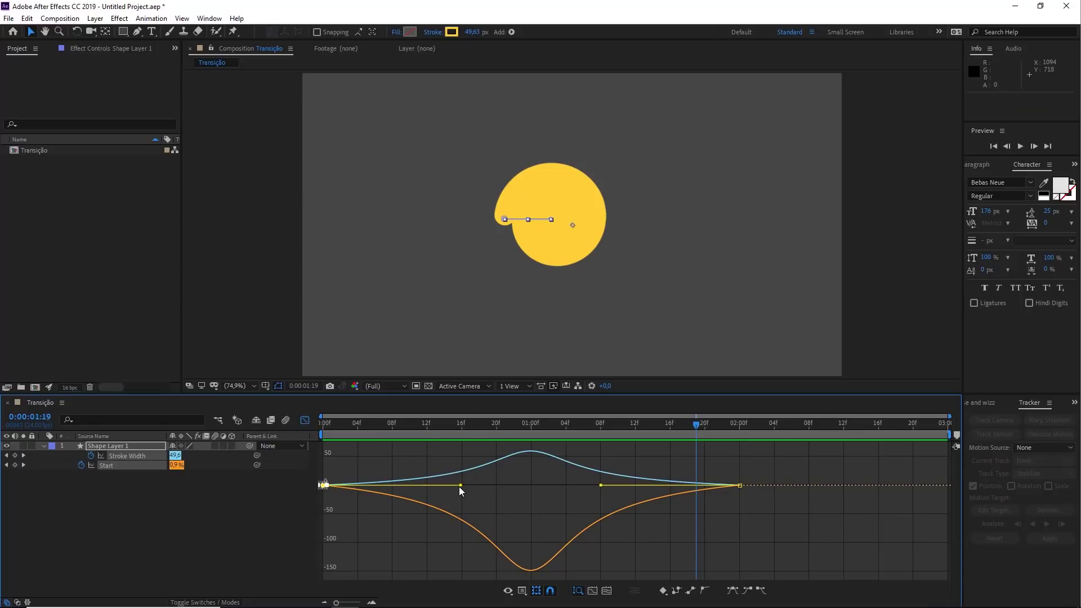
{"action": "left_click_drag", "start_coordinate": [459, 485], "coordinate": [482, 485]}
{"action": "left_click_drag", "start_coordinate": [809, 516], "coordinate": [714, 463]}
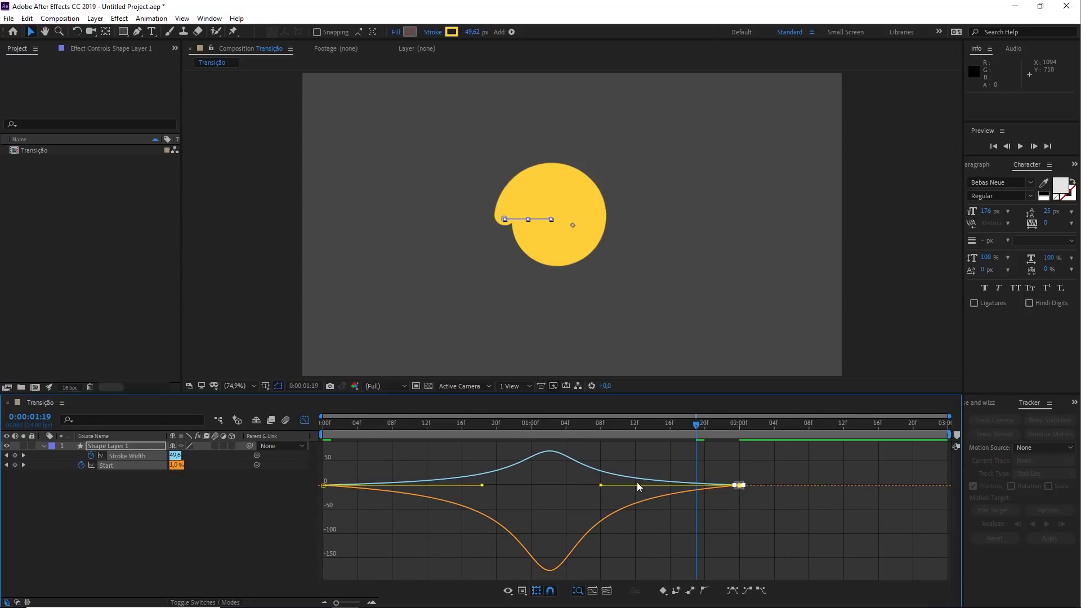
{"action": "left_click_drag", "start_coordinate": [601, 485], "coordinate": [576, 485]}
Preview the steeper Stroke Width and Start speed curves from 0:00:00:00.
{"action": "mouse_move", "coordinate": [533, 446]}
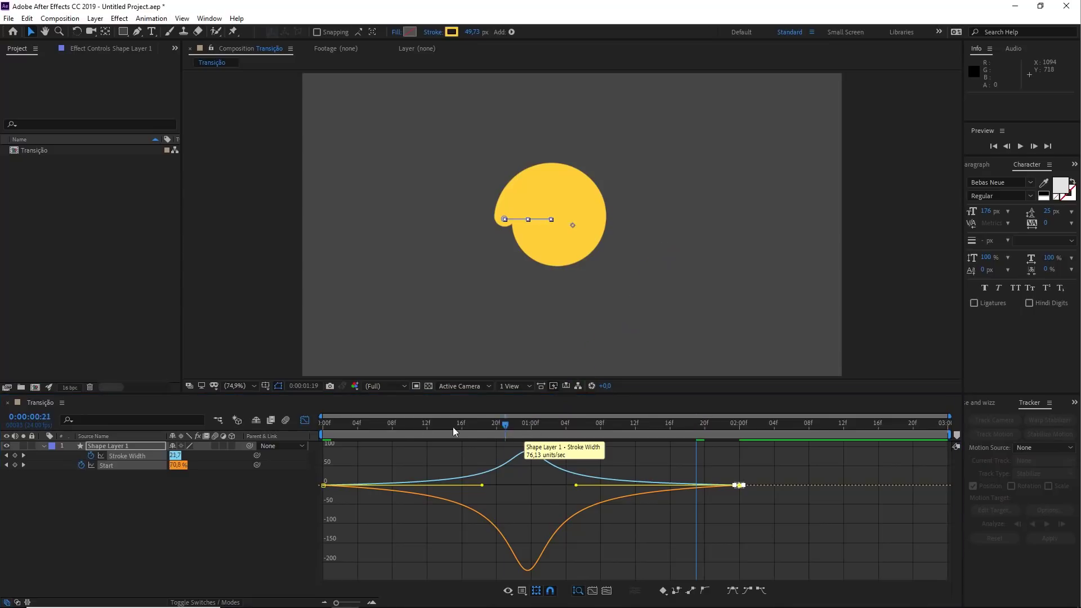
{"action": "key", "text": "Home"}
{"action": "left_click", "coordinate": [396, 472]}
{"action": "key", "text": "space"}
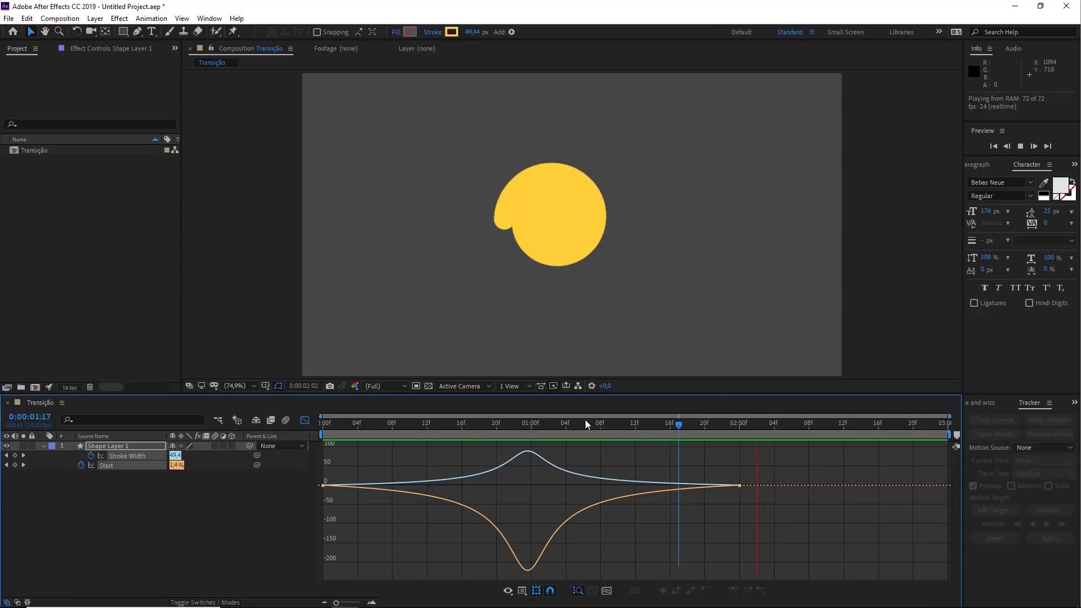
{"action": "key", "text": "space"}
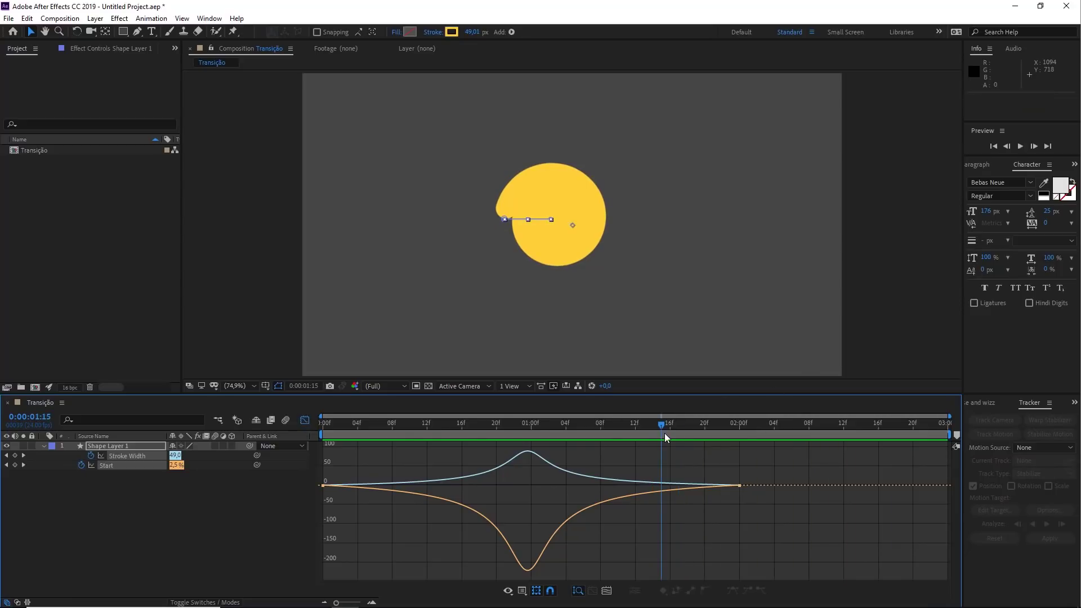
Close the Graph Editor and preview the spiral animation from 0:00:00:00 with the keyframes deselected.
{"action": "left_click", "coordinate": [305, 420]}
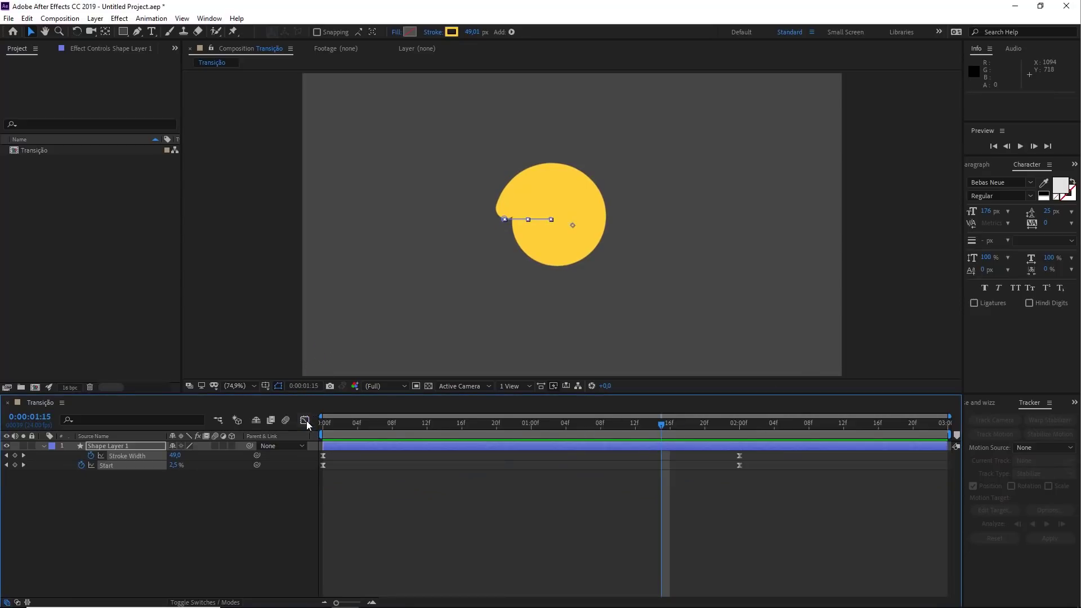
{"action": "mouse_move", "coordinate": [324, 426]}
{"action": "left_mouse_down"}
{"action": "mouse_move", "coordinate": [385, 428]}
{"action": "mouse_move", "coordinate": [322, 429]}
{"action": "left_mouse_up"}
{"action": "left_click", "coordinate": [402, 493]}
{"action": "key", "text": "space"}
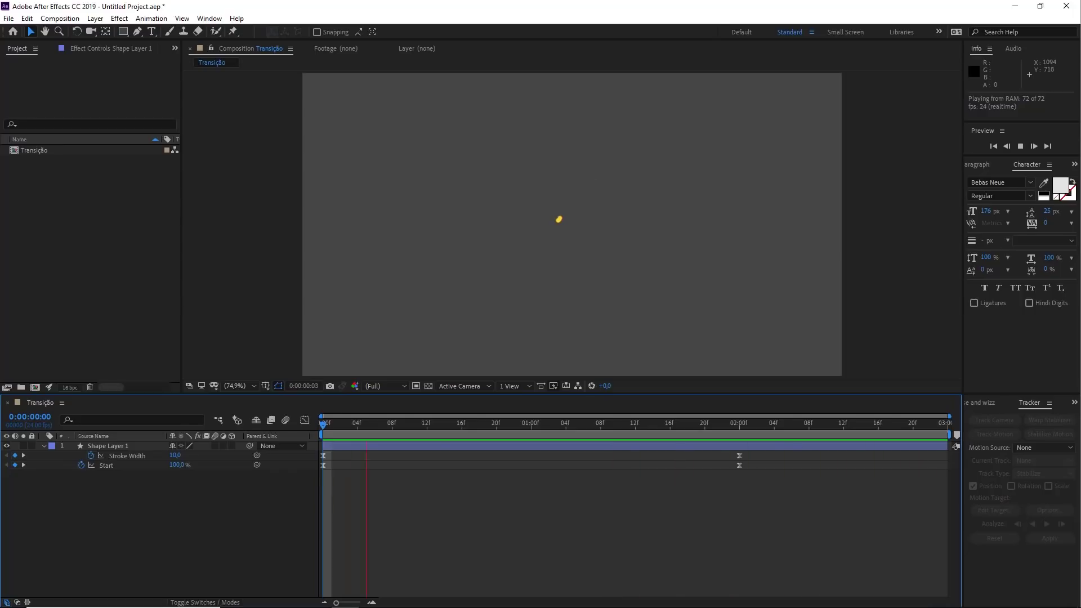
{"action": "key", "text": "space"}
{"action": "left_click", "coordinate": [488, 483]}
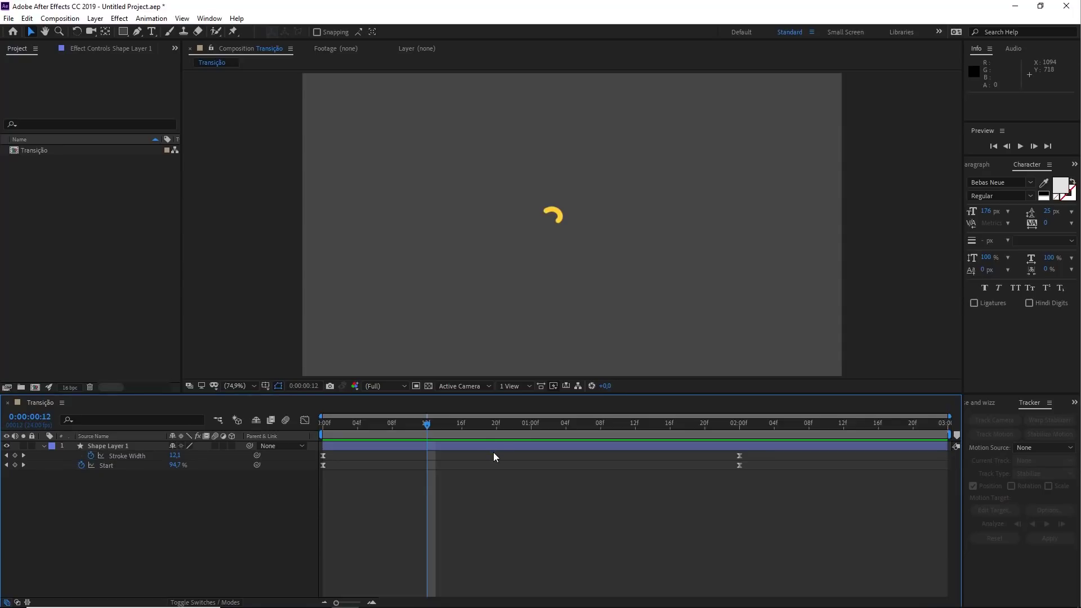
Pre-compose Shape Layer 1 as "Spiral base", moving all attributes and adjusting the composition duration to the selected layer's time span.
{"action": "left_click", "coordinate": [108, 445]}
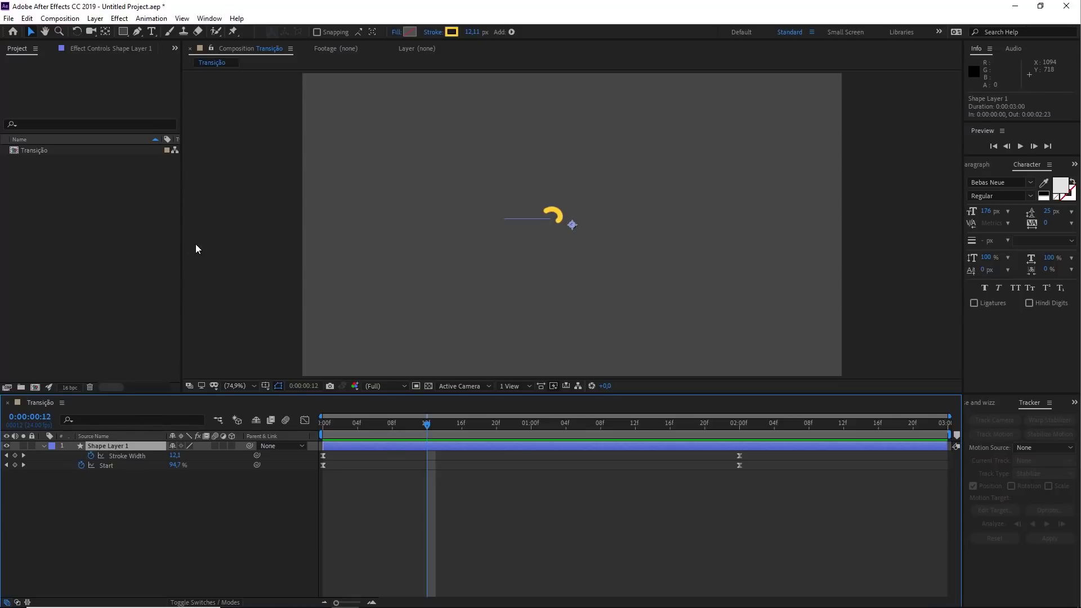
{"action": "left_click", "coordinate": [95, 18]}
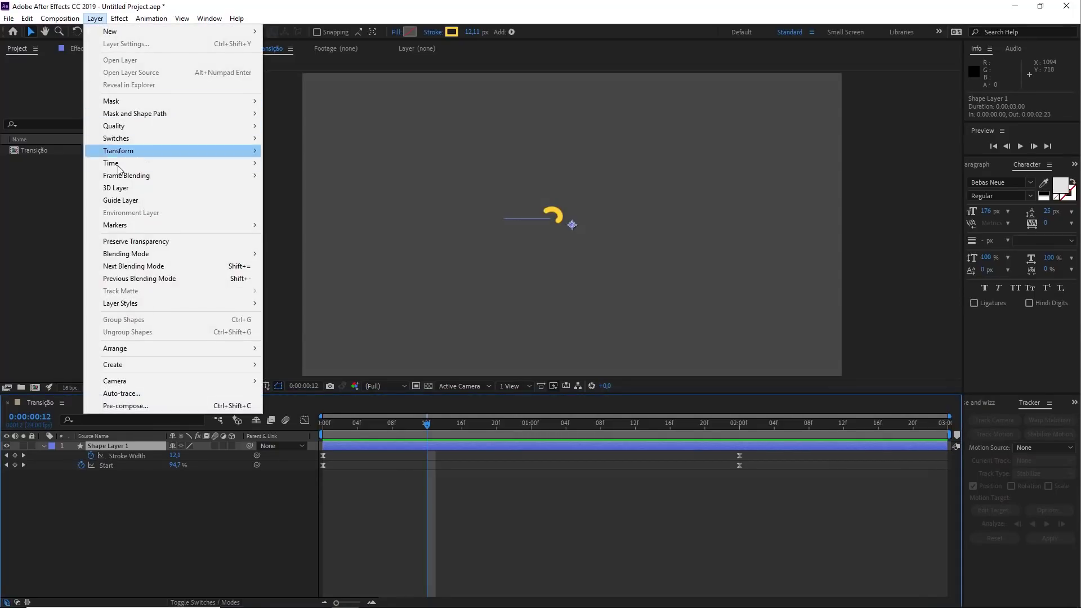
{"action": "left_click", "coordinate": [125, 406]}
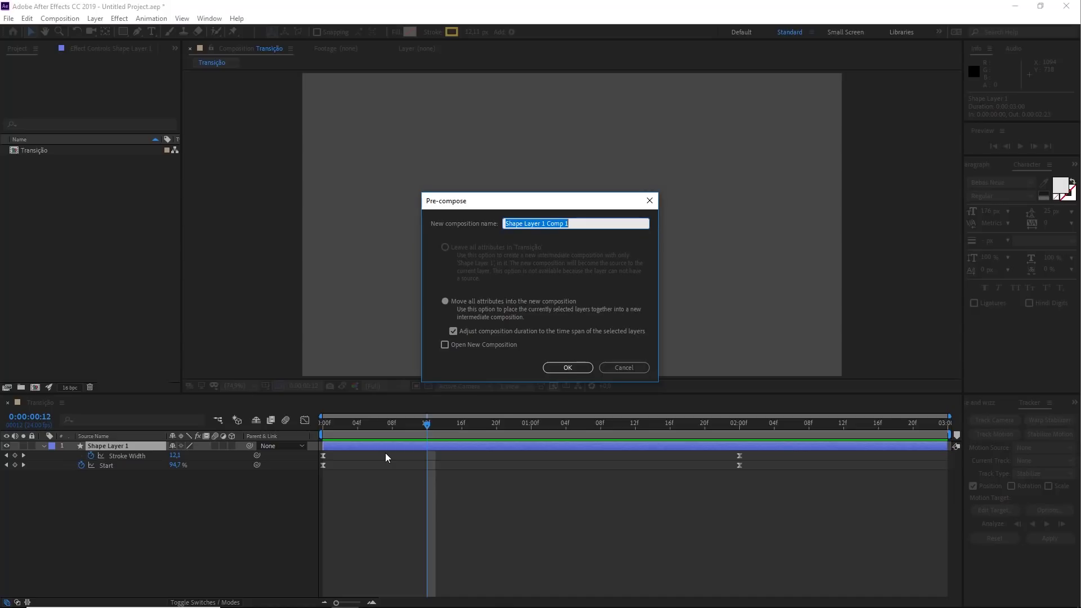
{"action": "left_click_drag", "start_coordinate": [574, 225], "coordinate": [473, 223]}
{"action": "key", "text": "Tab"}
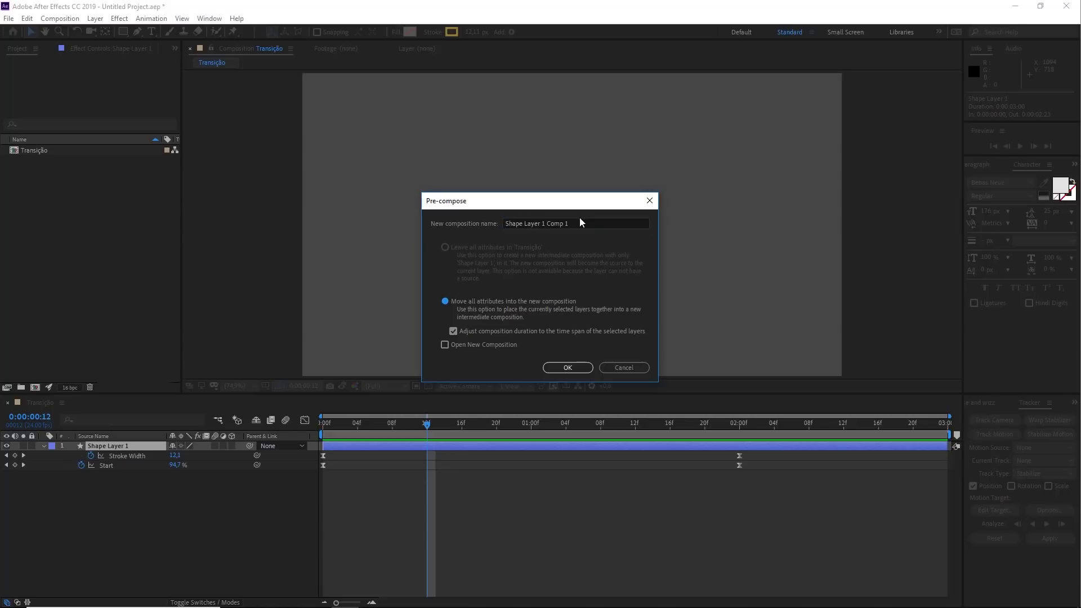
{"action": "left_click_drag", "start_coordinate": [581, 220], "coordinate": [320, 232]}
{"action": "type", "text": "Spira"}
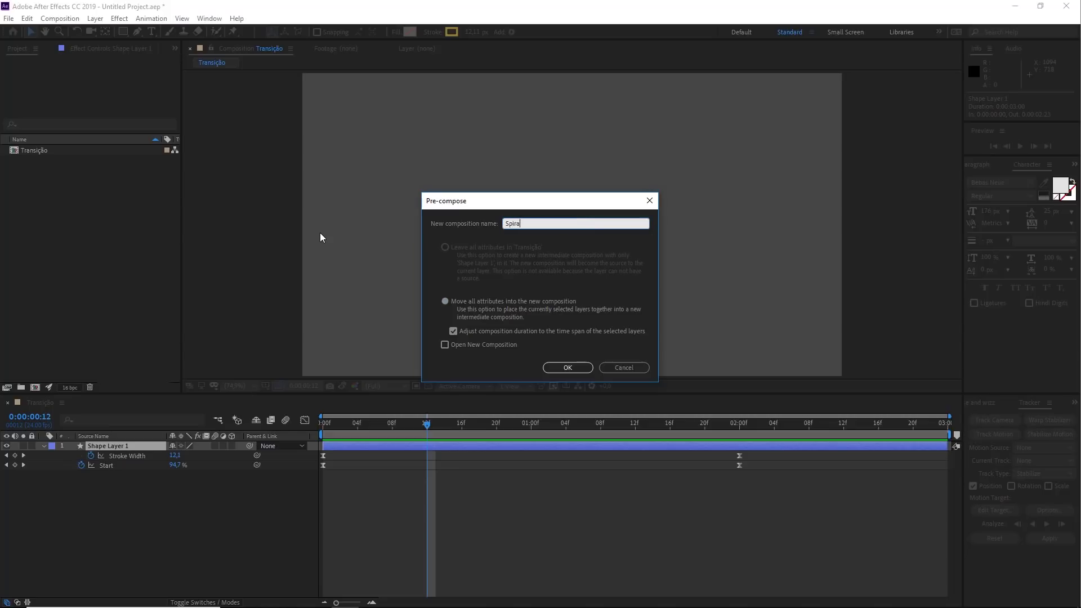
{"action": "type", "text": "l base"}
{"action": "mouse_move", "coordinate": [447, 573]}
{"action": "left_mouse_down"}
{"action": "mouse_move", "coordinate": [338, 472]}
{"action": "mouse_move", "coordinate": [423, 430]}
{"action": "mouse_move", "coordinate": [146, 449]}
{"action": "mouse_move", "coordinate": [415, 428]}
{"action": "mouse_move", "coordinate": [413, 450]}
{"action": "mouse_move", "coordinate": [526, 224]}
{"action": "mouse_move", "coordinate": [539, 235]}
{"action": "mouse_move", "coordinate": [512, 231]}
{"action": "mouse_move", "coordinate": [447, 308]}
{"action": "mouse_move", "coordinate": [537, 309]}
{"action": "mouse_move", "coordinate": [496, 304]}
{"action": "mouse_move", "coordinate": [454, 333]}
{"action": "left_mouse_up"}
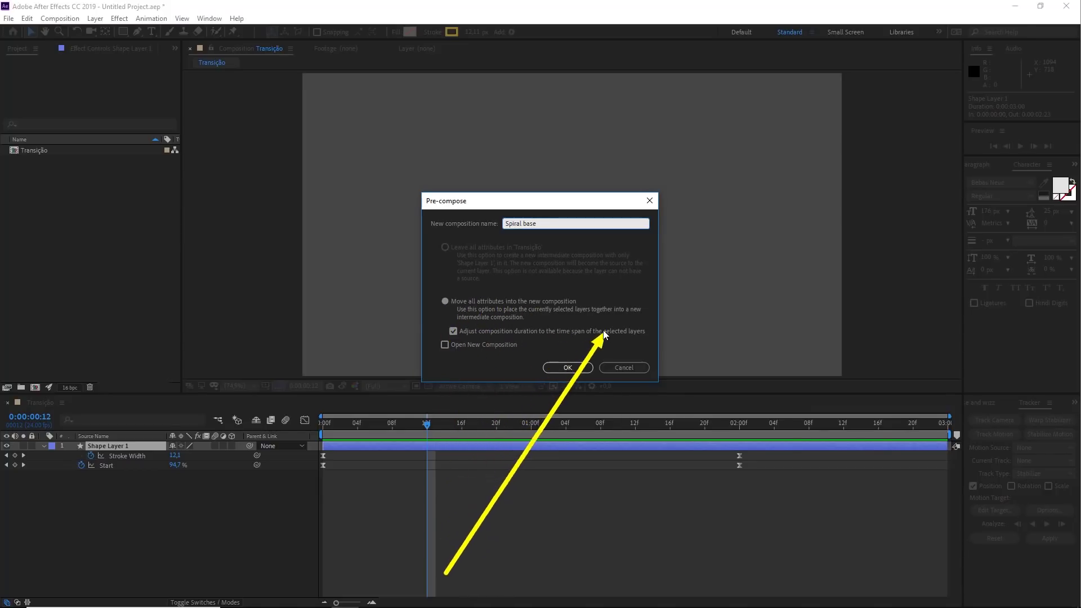
{"action": "left_click", "coordinate": [566, 368]}
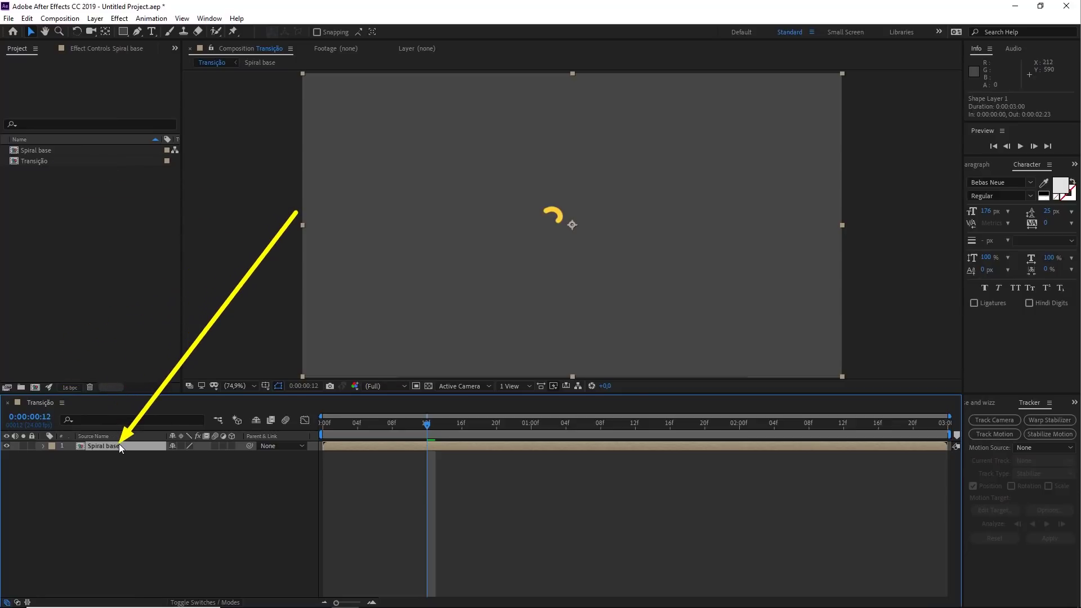
Preview the precomposed spiral, move to 0:00:01:07 and apply the Generate Fill effect to the Spiral base layer.
{"action": "key", "text": "space"}
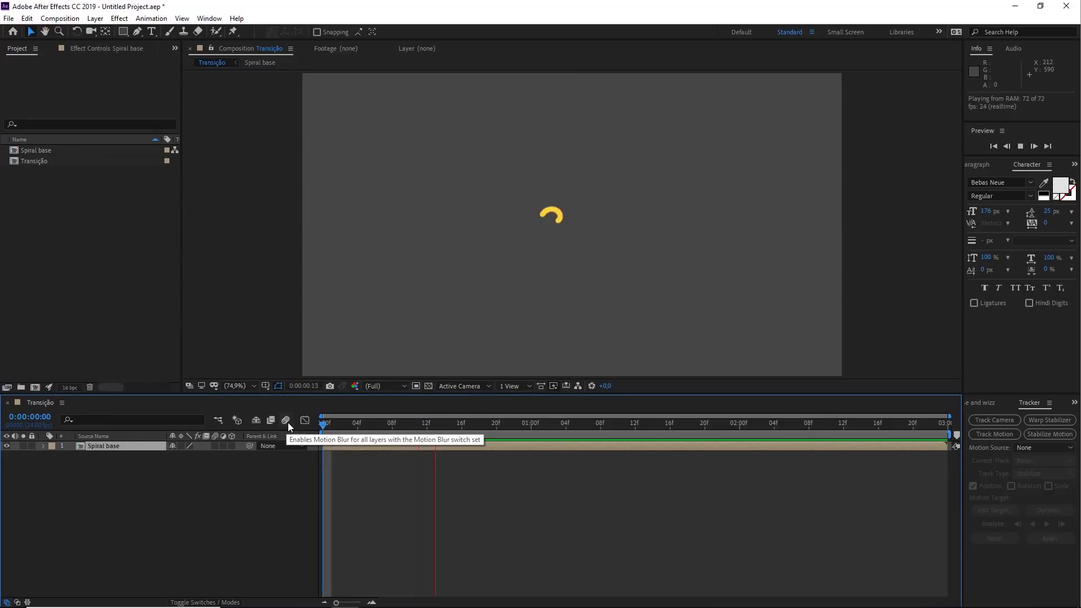
{"action": "left_click_drag", "start_coordinate": [443, 421], "coordinate": [593, 420]}
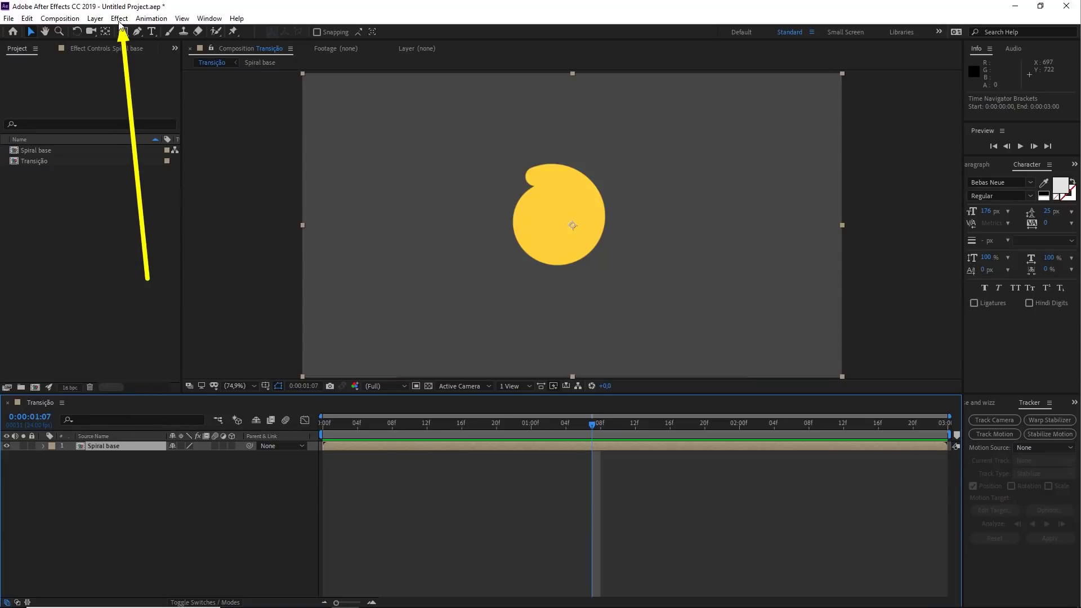
{"action": "left_click", "coordinate": [119, 20]}
{"action": "mouse_move", "coordinate": [141, 186]}
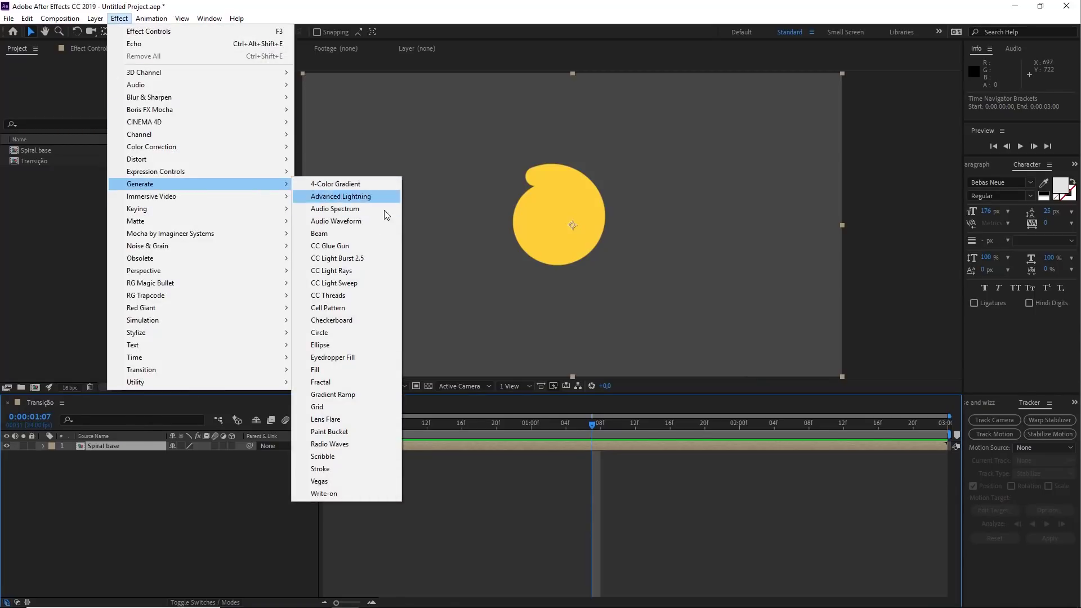
{"action": "left_click", "coordinate": [323, 370]}
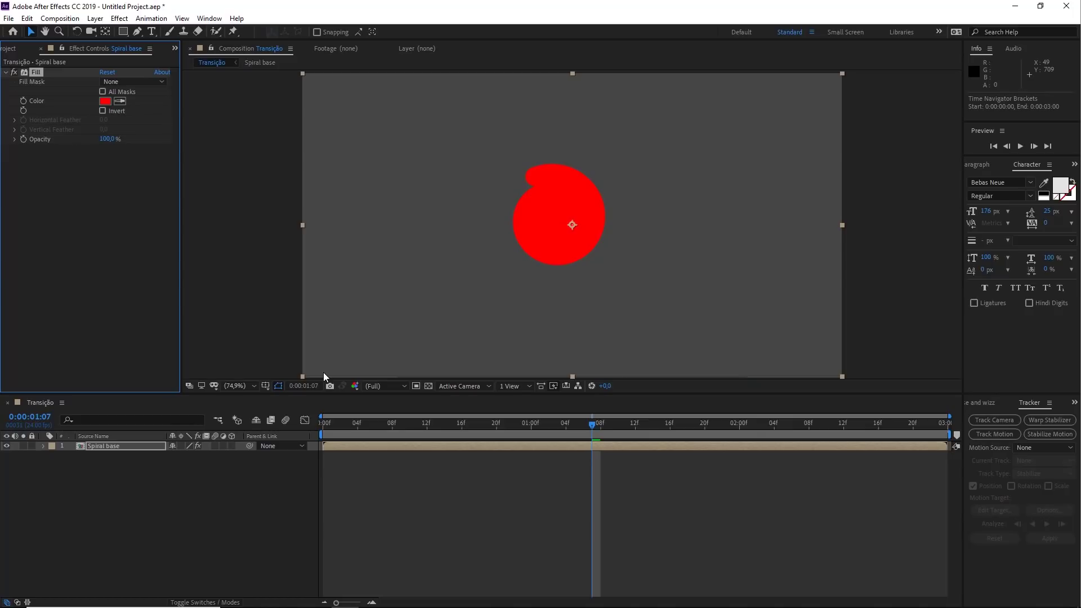
Display the Color Themes stored in the Minha biblioteca library and widen the area showing them.
{"action": "left_click", "coordinate": [1027, 165]}
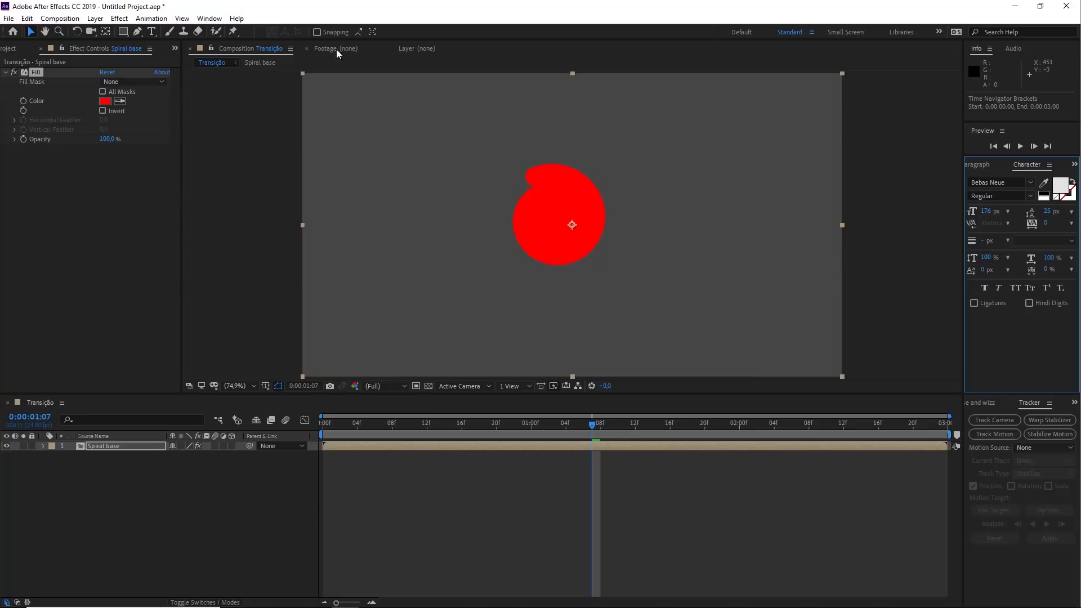
{"action": "left_click", "coordinate": [209, 19]}
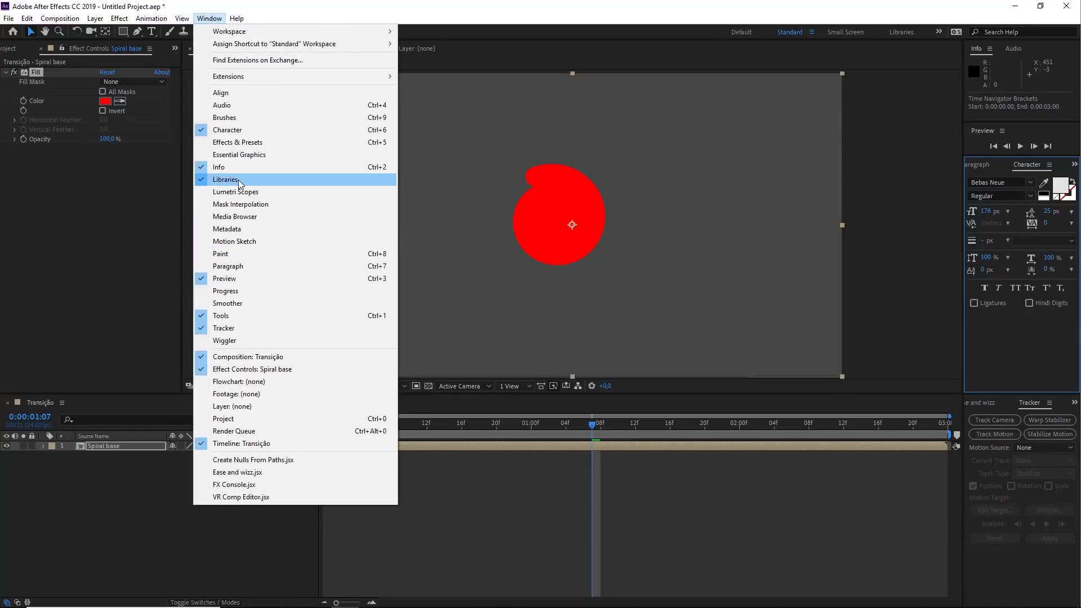
{"action": "left_click", "coordinate": [1014, 389]}
{"action": "left_click", "coordinate": [967, 405]}
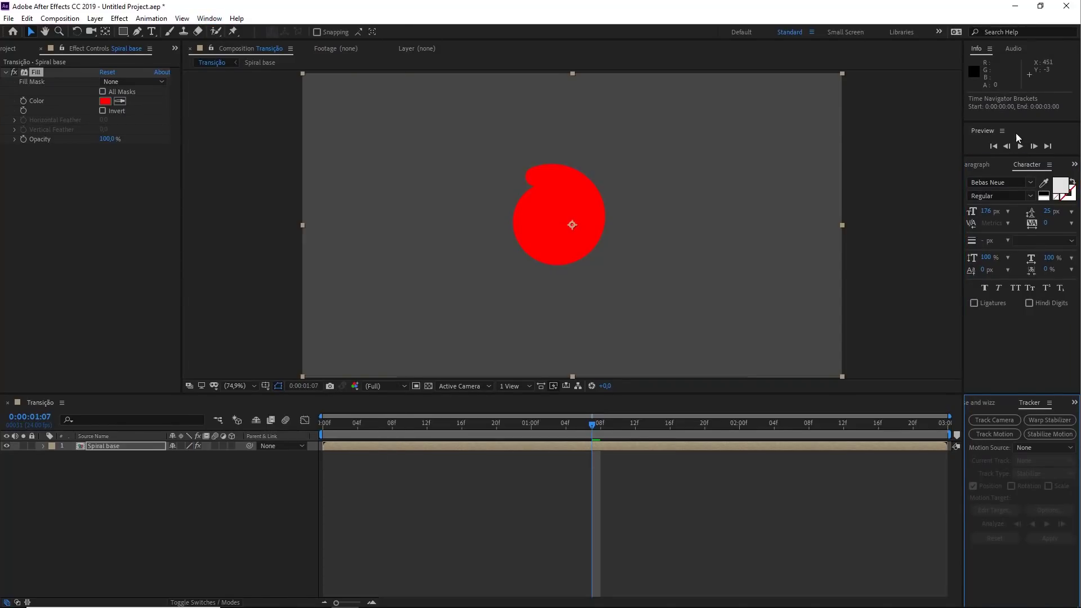
{"action": "left_click", "coordinate": [1026, 168]}
{"action": "left_click", "coordinate": [1074, 164]}
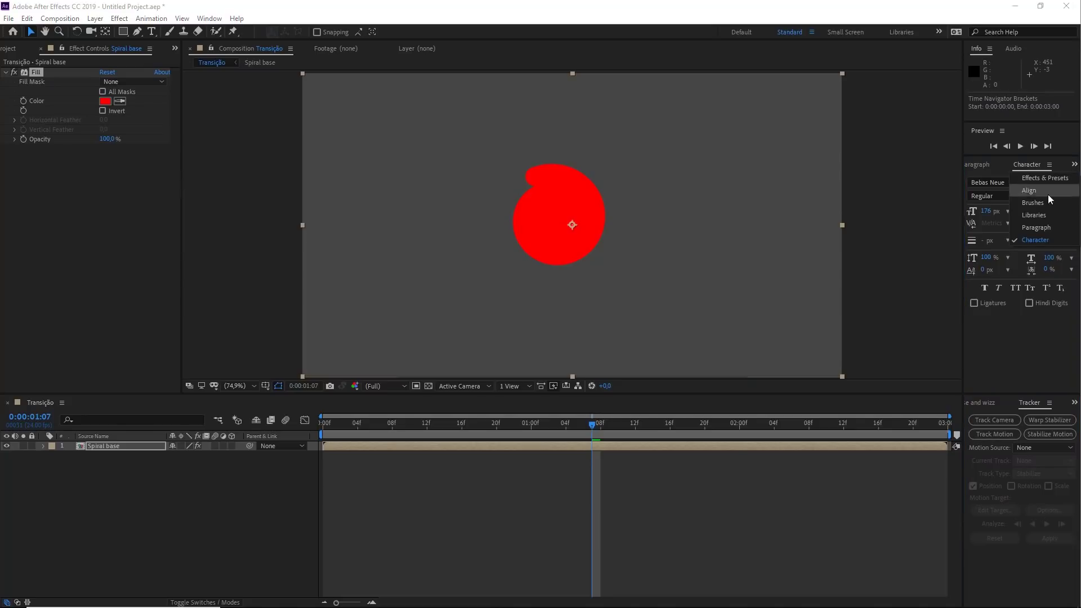
{"action": "left_click", "coordinate": [1036, 216]}
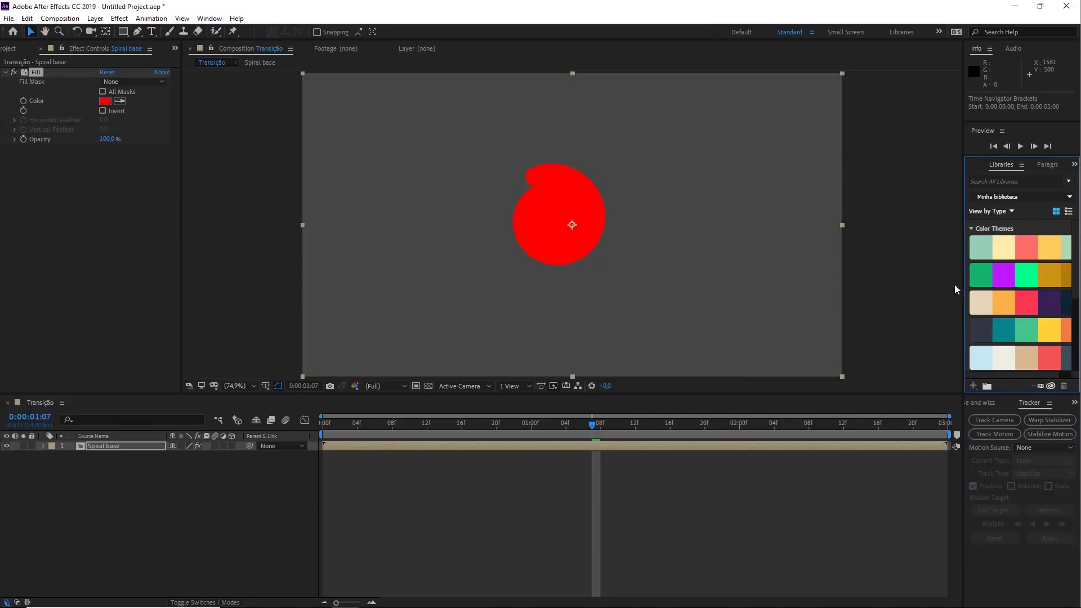
{"action": "left_click_drag", "start_coordinate": [956, 288], "coordinate": [934, 282]}
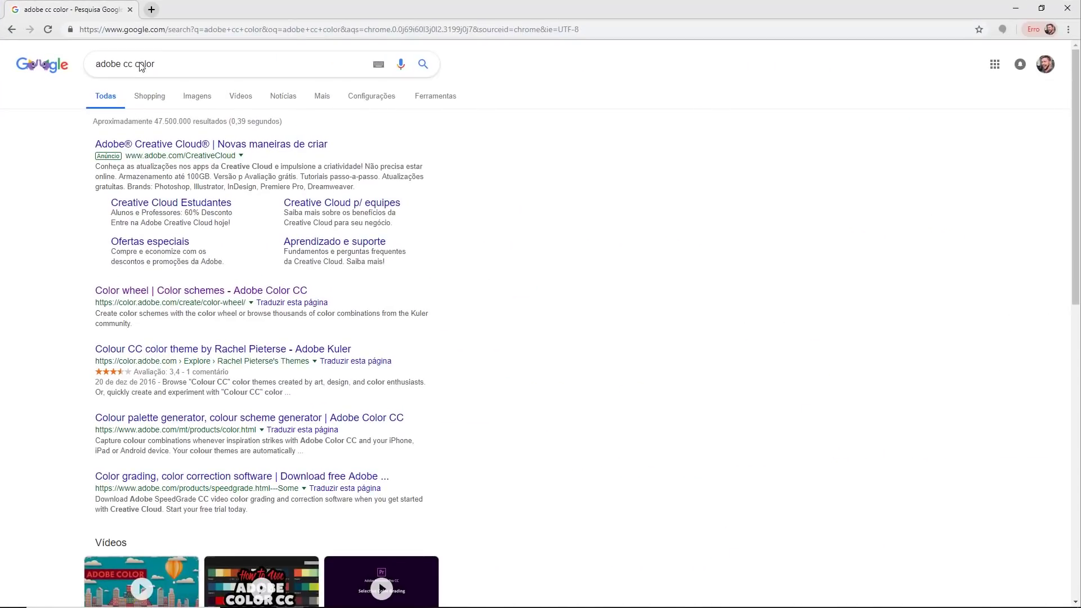
Switch to the browser, open the Adobe Color CC color wheel site from the search results and examine its most popular themes.
{"action": "left_click_drag", "start_coordinate": [157, 65], "coordinate": [97, 83]}
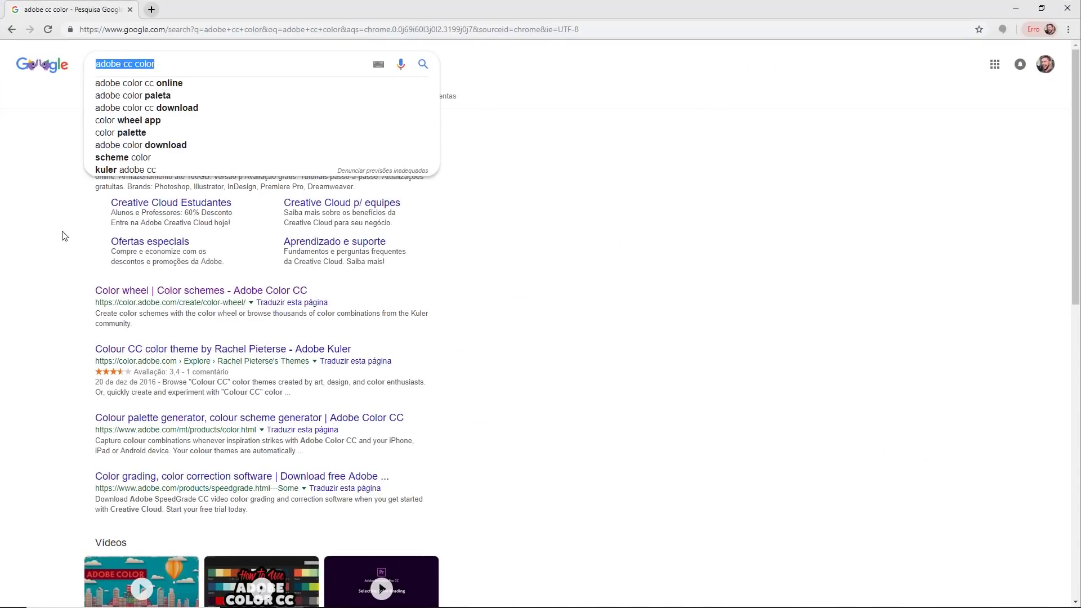
{"action": "left_click", "coordinate": [63, 239]}
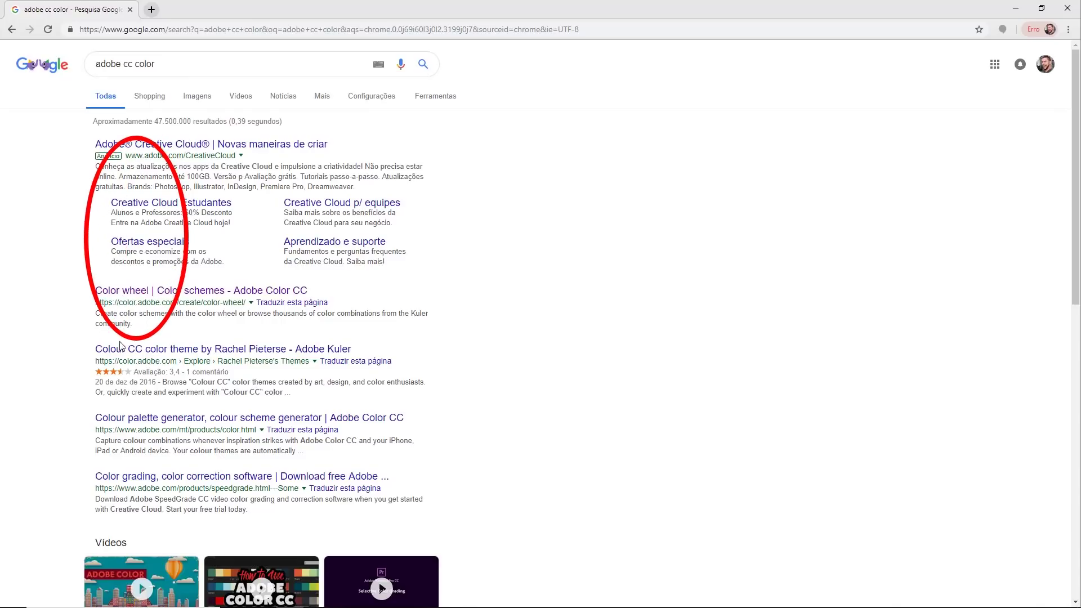
{"action": "left_click", "coordinate": [145, 291]}
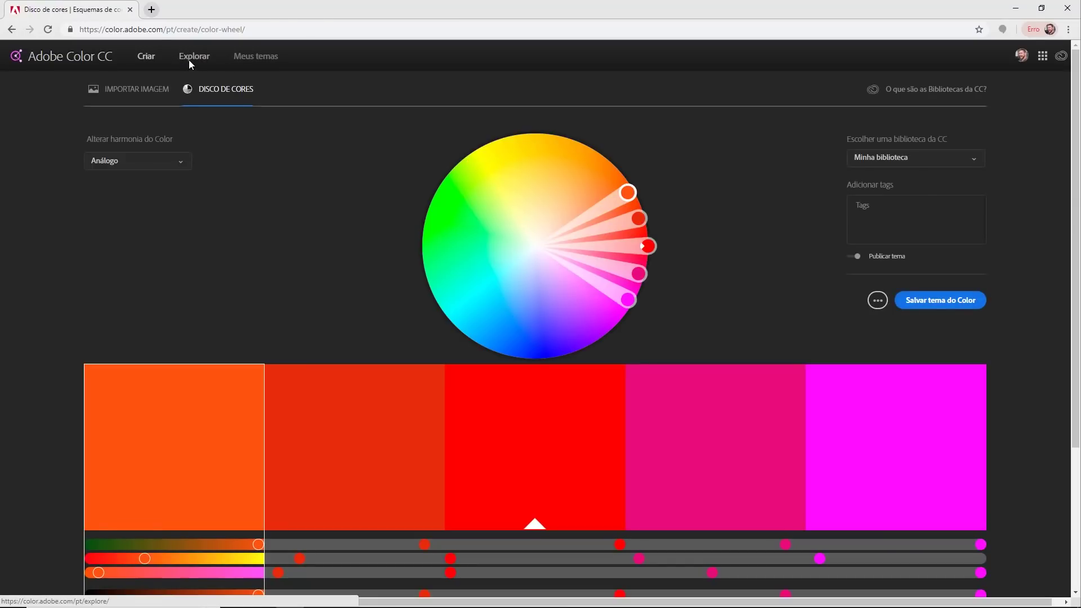
{"action": "left_click", "coordinate": [189, 60]}
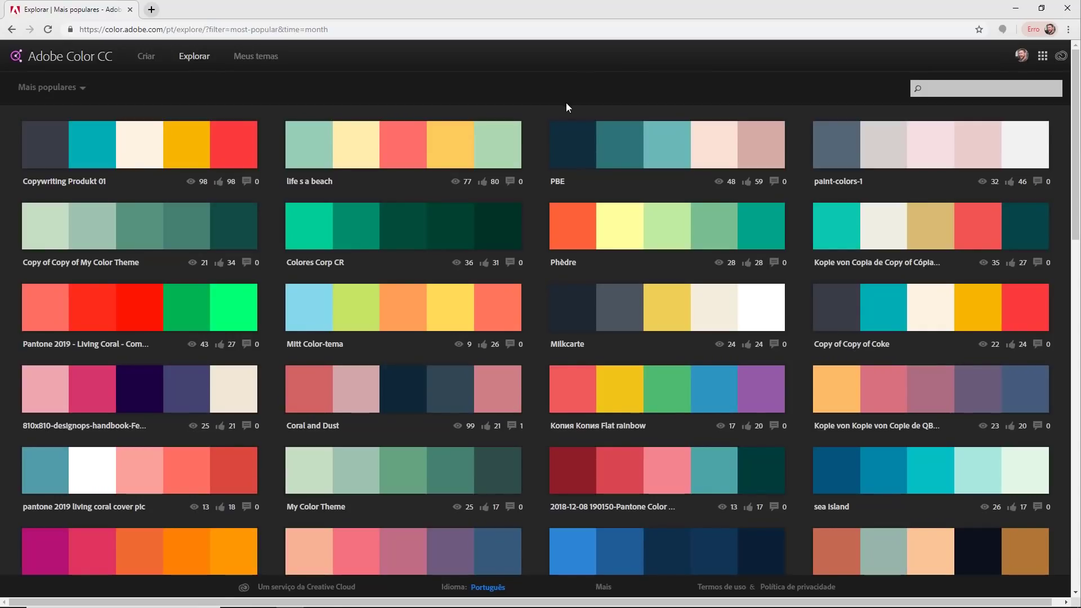
{"action": "left_click", "coordinate": [1069, 9]}
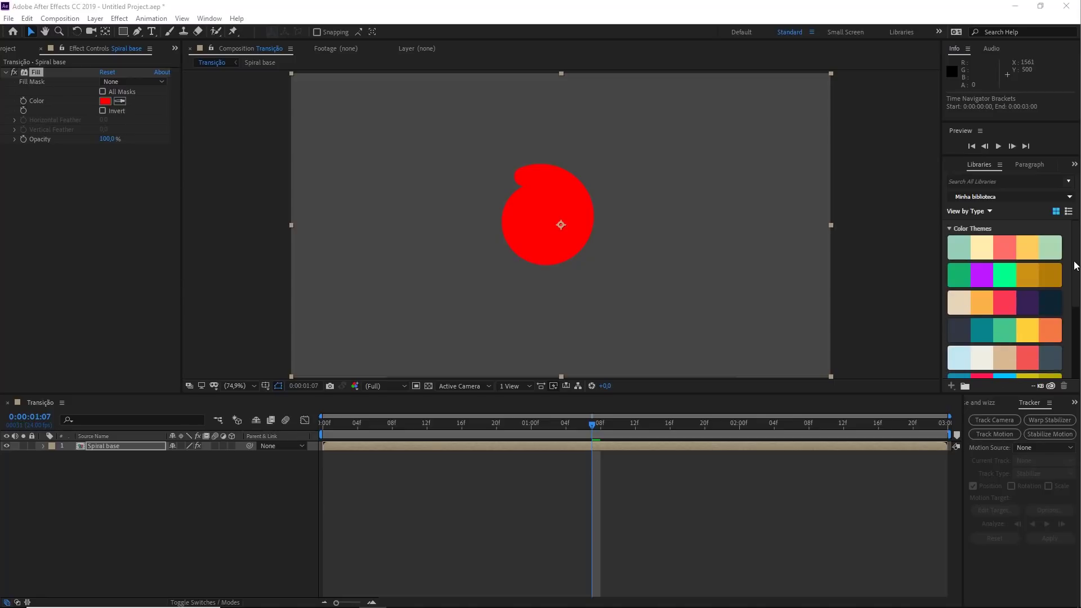
Set the Spiral base layer's Fill color to the coral FF6F69 swatch of the first color theme.
{"action": "left_click_drag", "start_coordinate": [1075, 265], "coordinate": [1069, 213]}
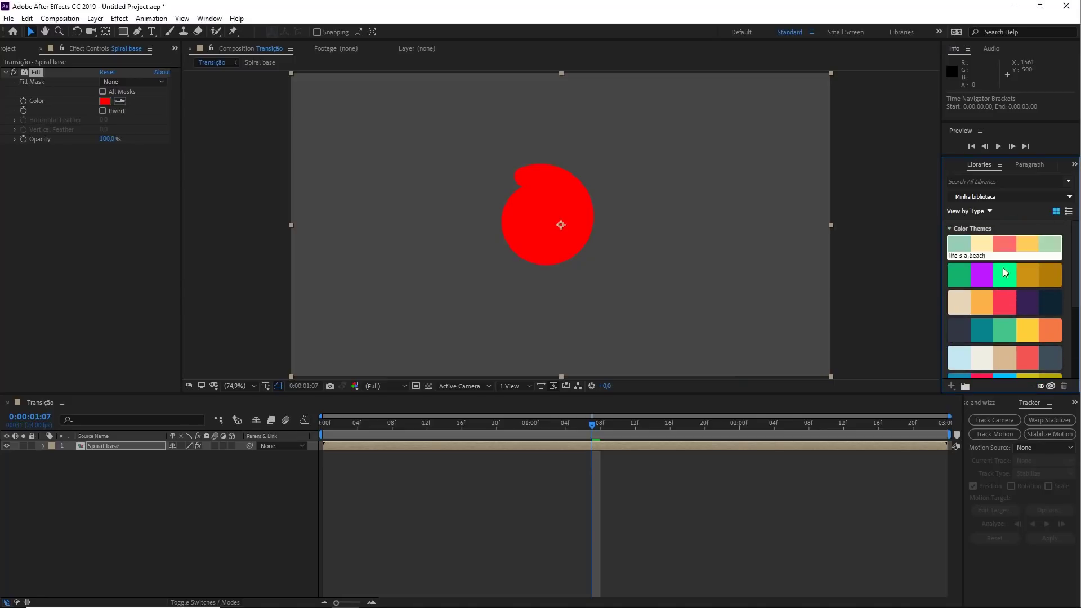
{"action": "mouse_move", "coordinate": [1004, 276]}
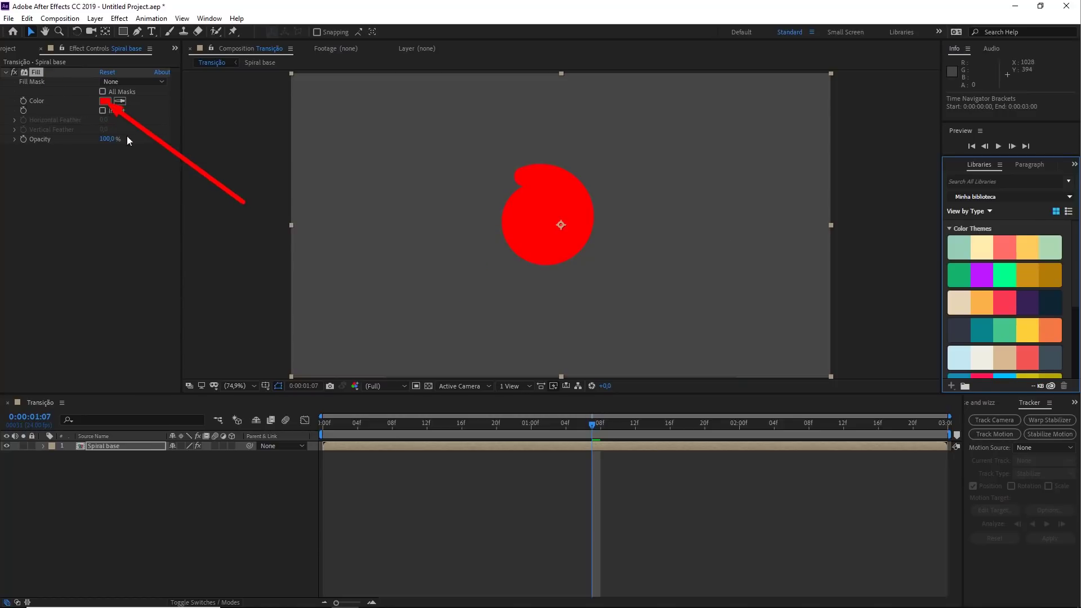
{"action": "left_click", "coordinate": [105, 101]}
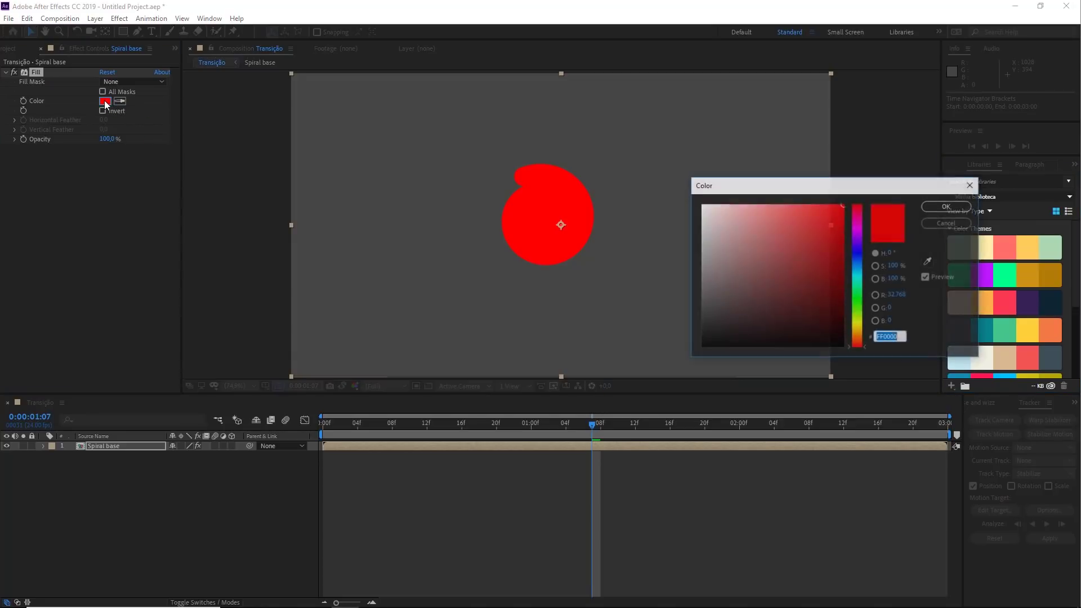
{"action": "left_click_drag", "start_coordinate": [709, 184], "coordinate": [374, 139]}
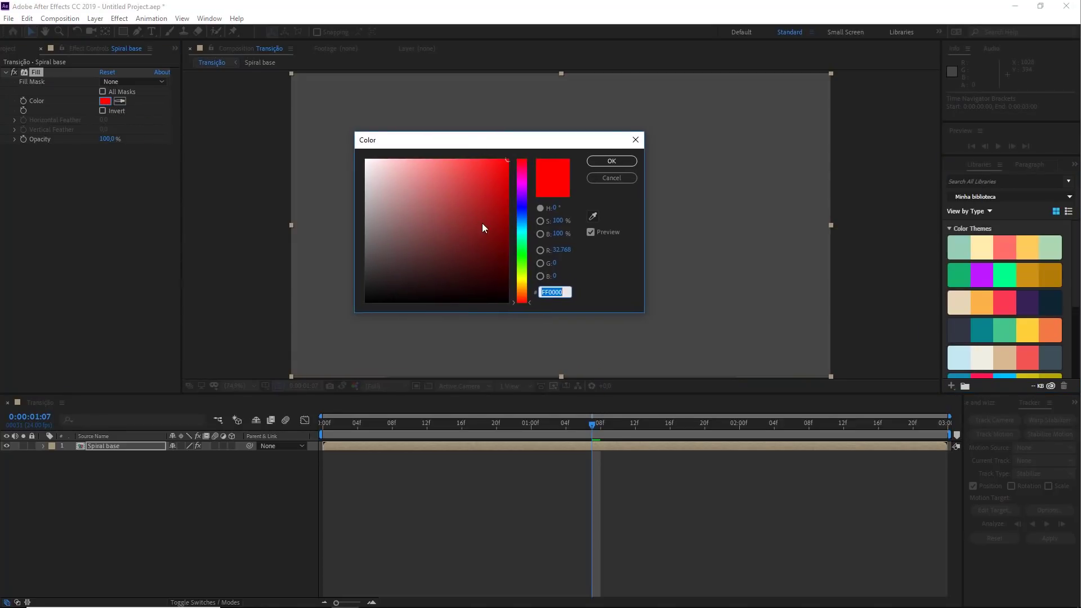
{"action": "left_click", "coordinate": [499, 195]}
{"action": "left_click", "coordinate": [593, 217]}
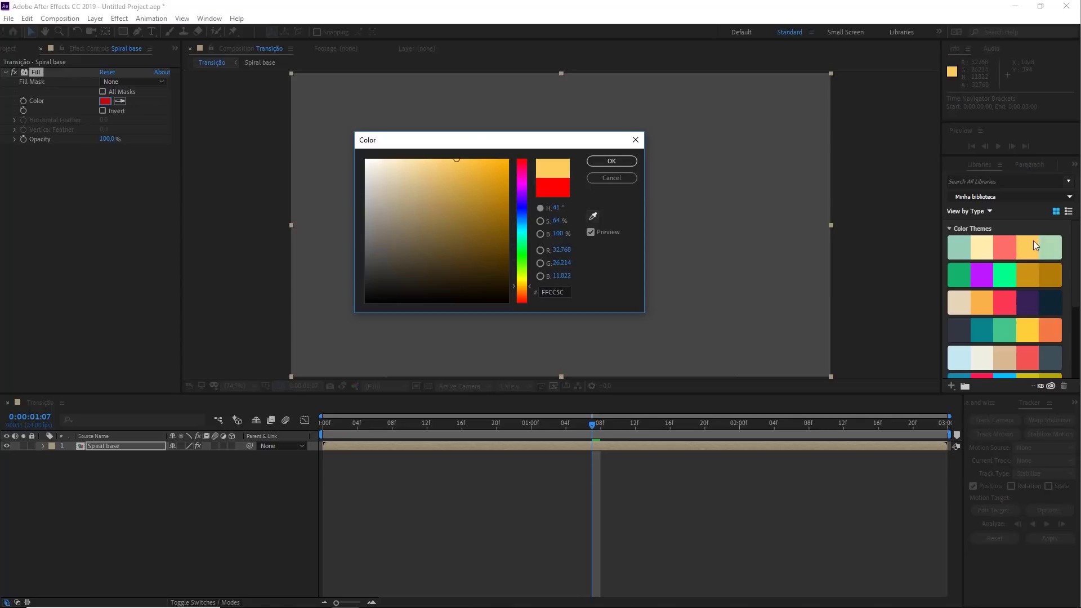
{"action": "left_click", "coordinate": [1005, 248]}
{"action": "left_click_drag", "start_coordinate": [504, 145], "coordinate": [538, 152]}
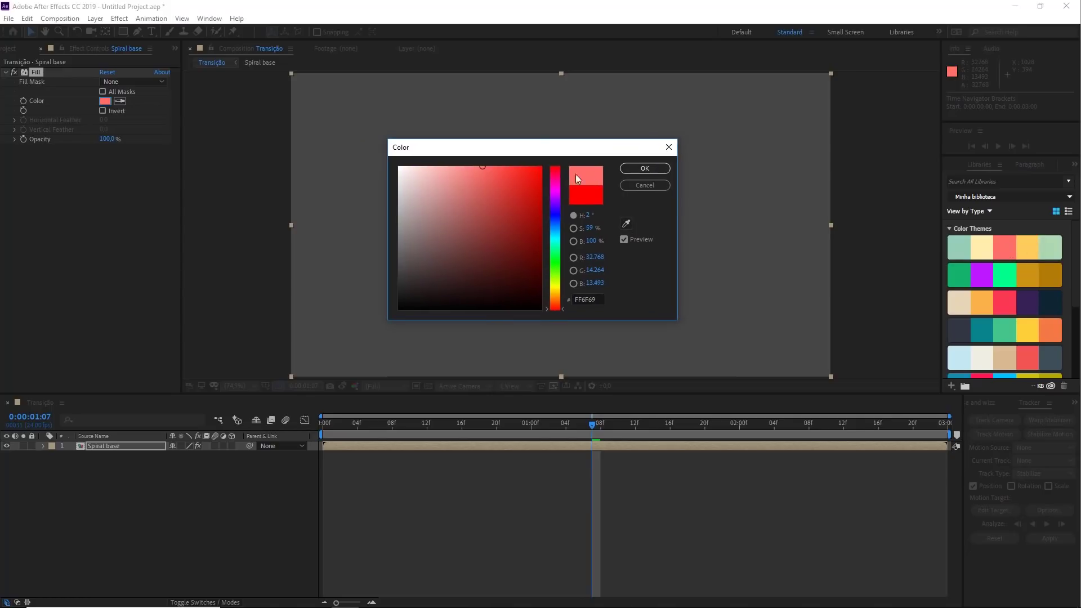
{"action": "left_click", "coordinate": [631, 169]}
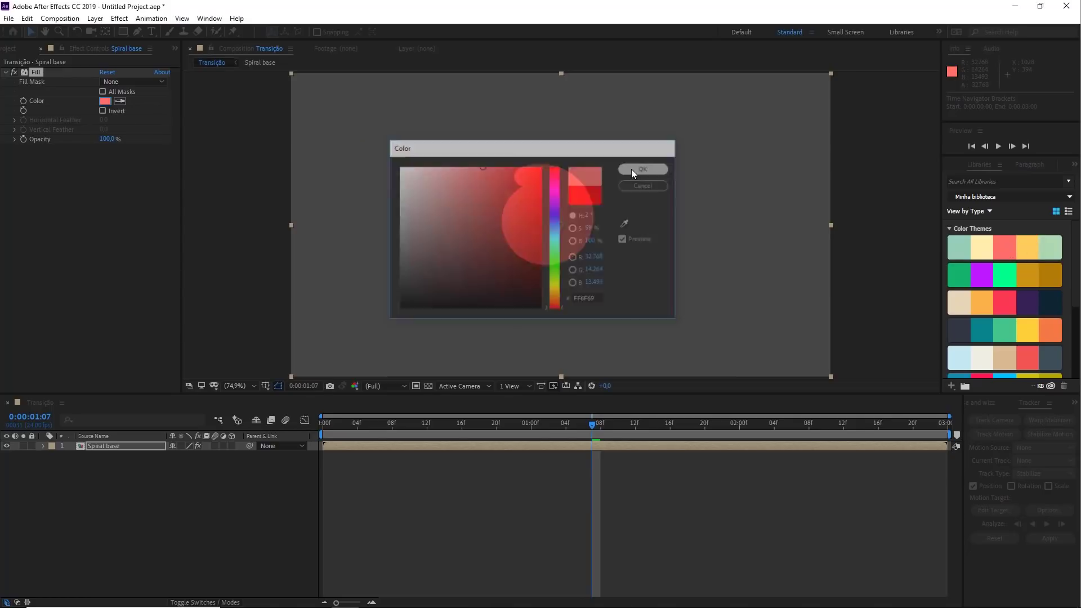
Preview the recolored spiral from the start, move to 0:00:01:00 and select the Spiral base layer.
{"action": "left_click_drag", "start_coordinate": [575, 424], "coordinate": [310, 431]}
{"action": "key", "text": "space"}
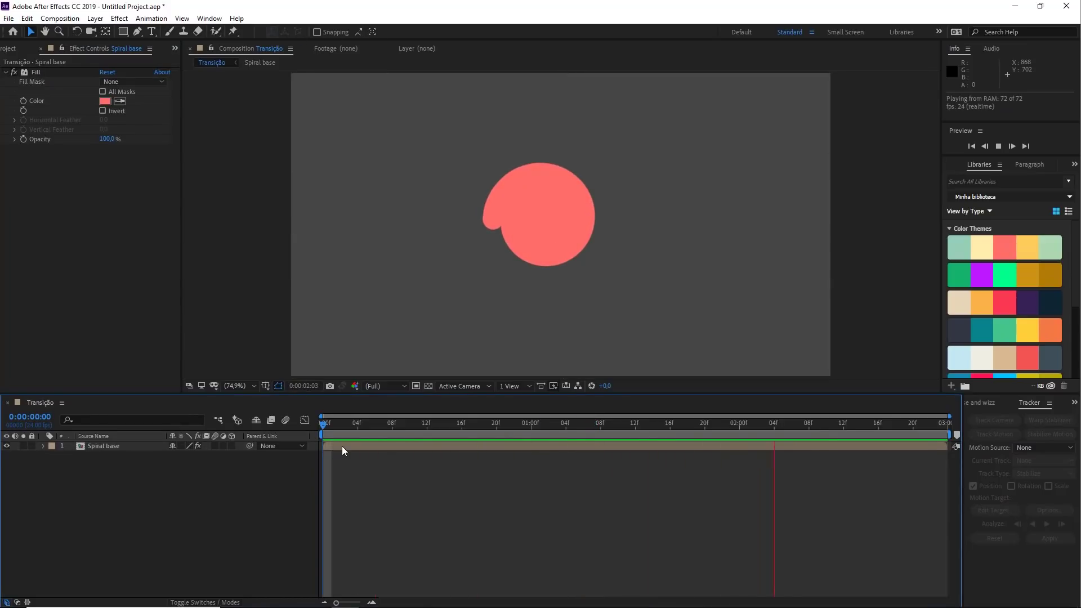
{"action": "key", "text": "space"}
{"action": "left_click_drag", "start_coordinate": [370, 426], "coordinate": [528, 452]}
{"action": "left_click", "coordinate": [528, 448]}
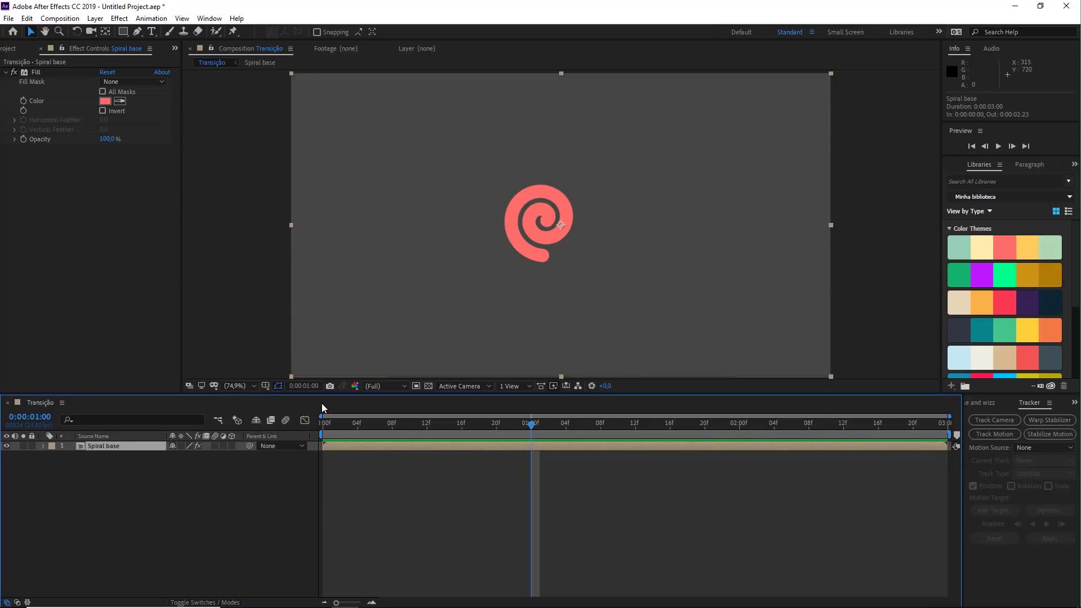
{"action": "mouse_move", "coordinate": [91, 277]}
{"action": "left_mouse_down"}
{"action": "mouse_move", "coordinate": [57, 38]}
{"action": "mouse_move", "coordinate": [28, 25]}
{"action": "left_mouse_up"}
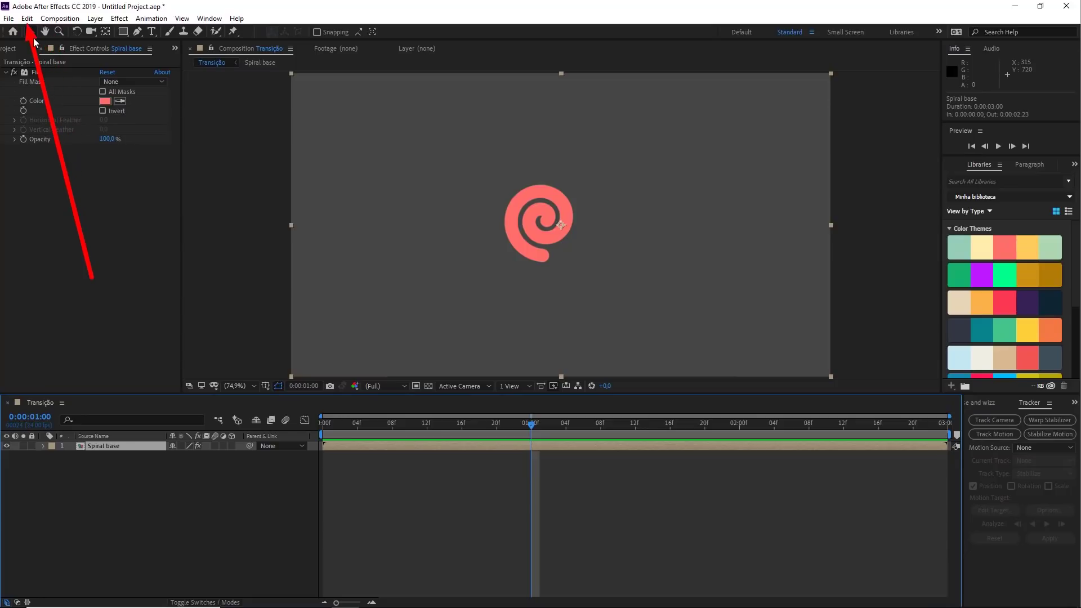
{"action": "left_click", "coordinate": [27, 19]}
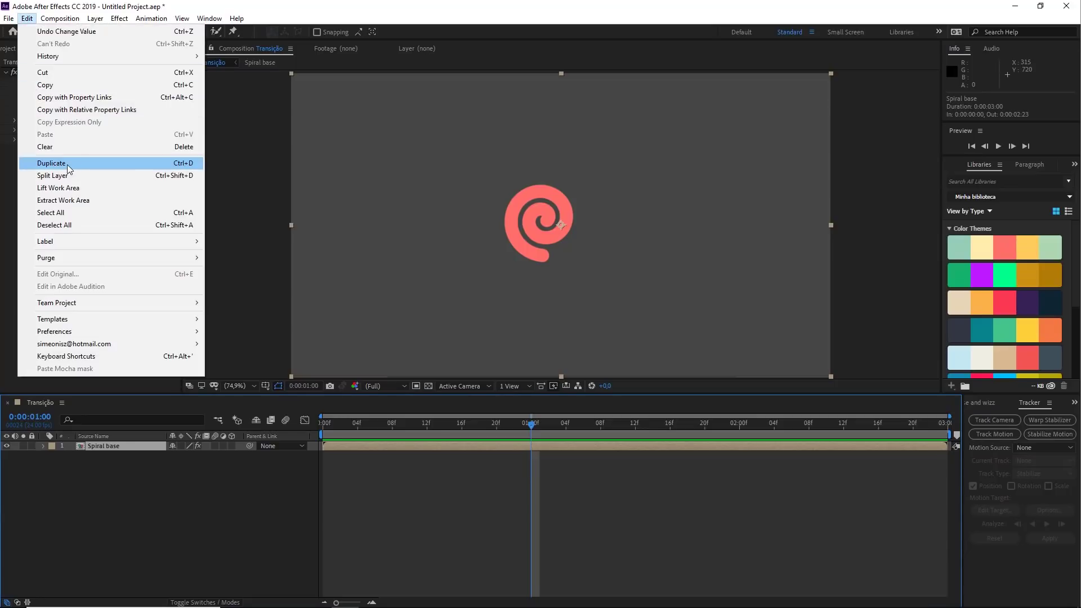
{"action": "left_click", "coordinate": [52, 163]}
{"action": "key", "text": "ctrl+z"}
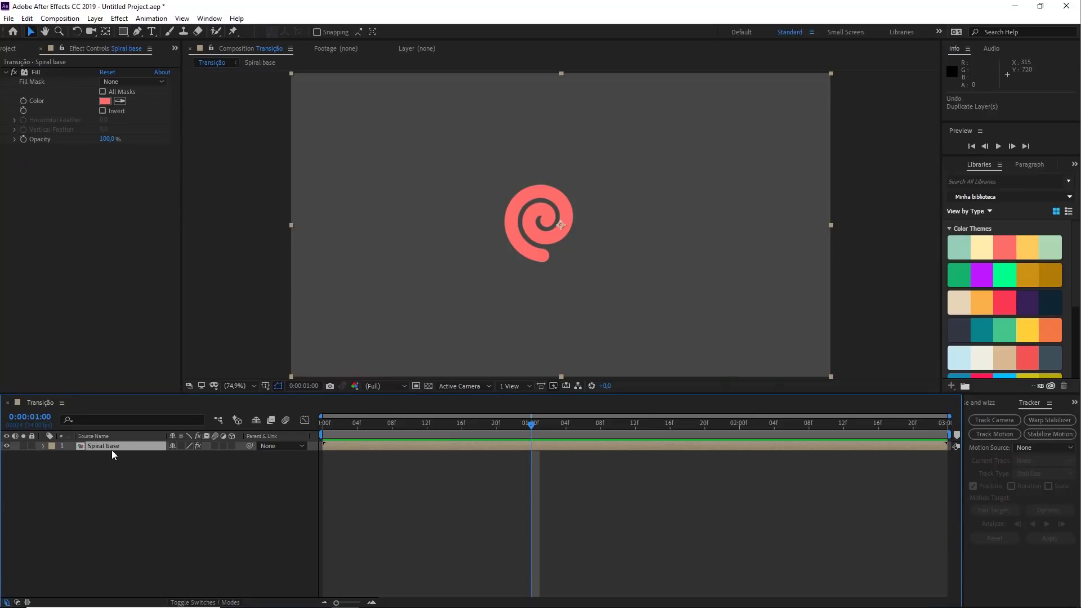
Duplicate the Spiral base layer, set the upper copy's Fill color to the first theme's yellow and preview the animation.
{"action": "key", "text": "ctrl+d"}
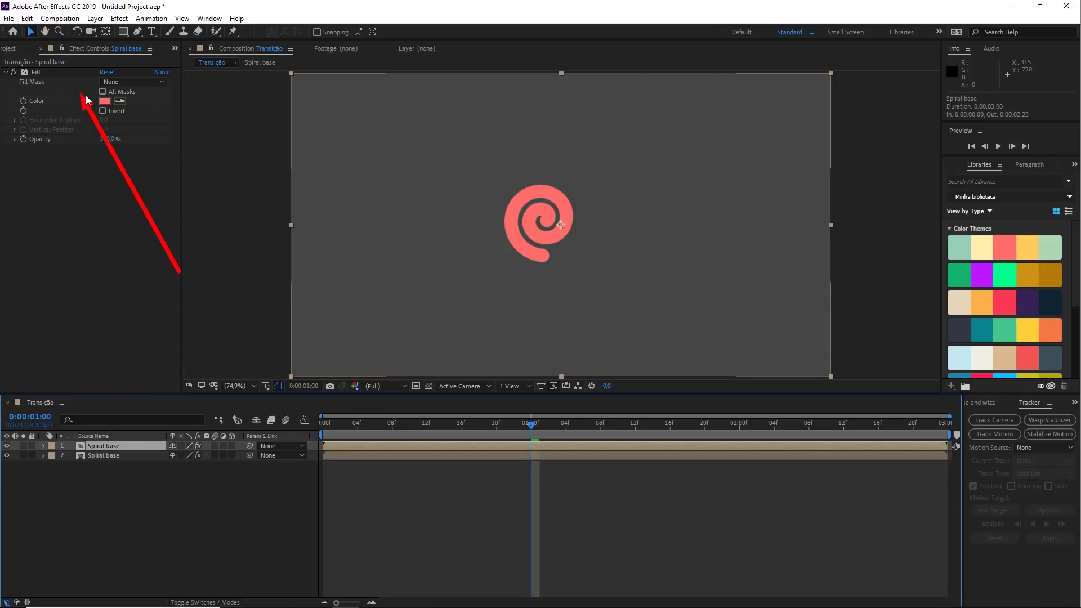
{"action": "left_click", "coordinate": [121, 103]}
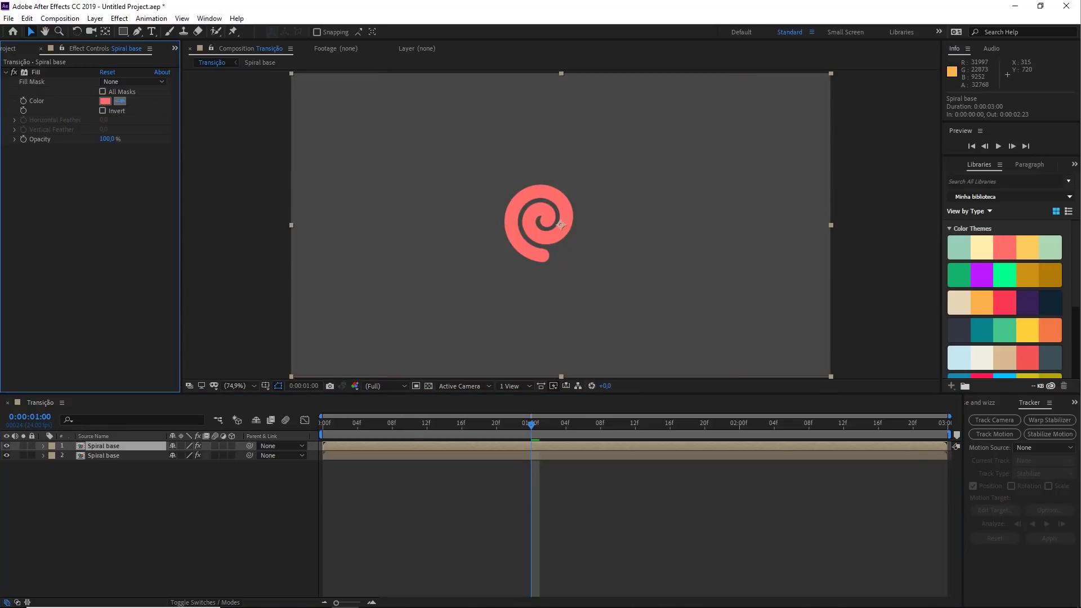
{"action": "left_click", "coordinate": [1028, 249]}
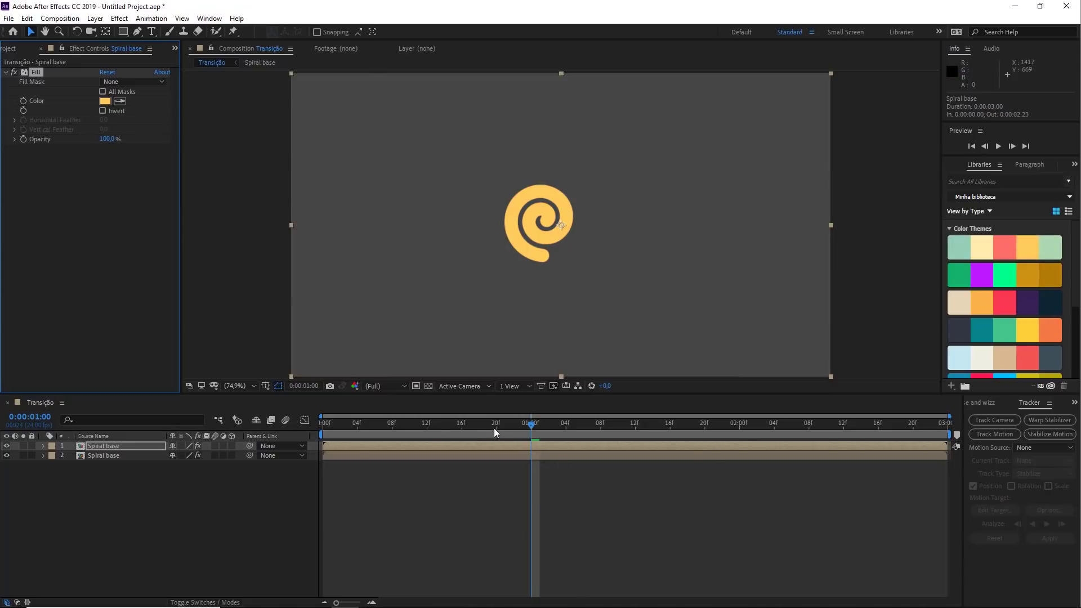
{"action": "key", "text": "space"}
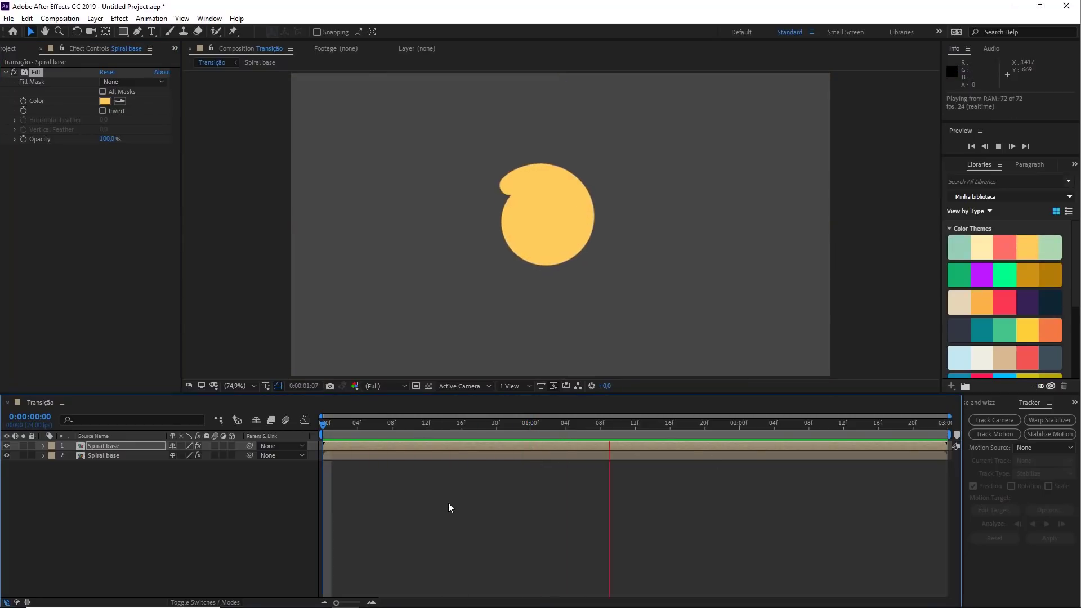
{"action": "key", "text": "space"}
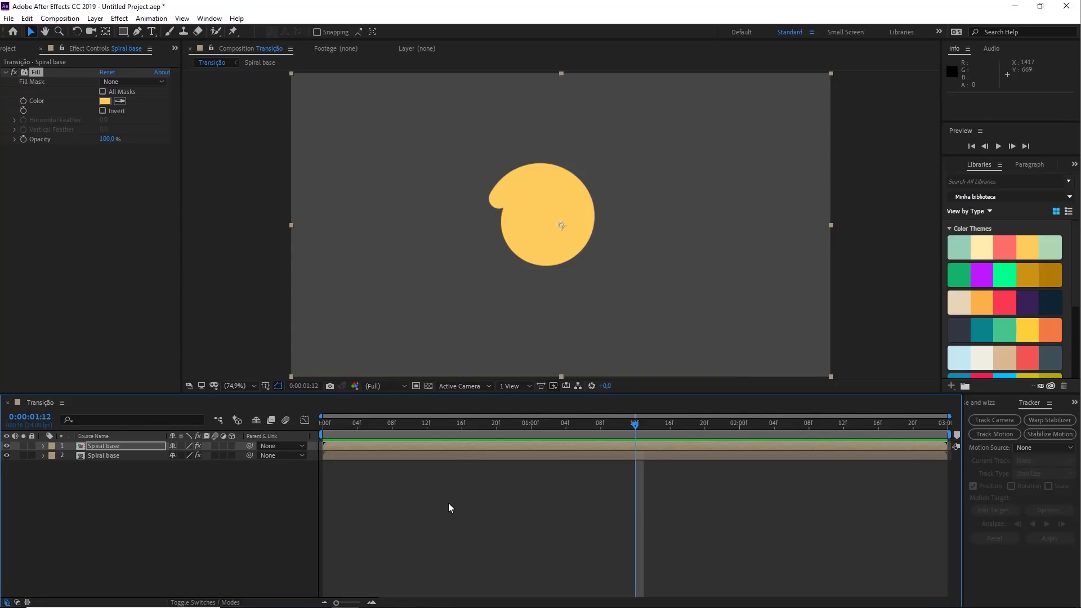
{"action": "left_click", "coordinate": [393, 505]}
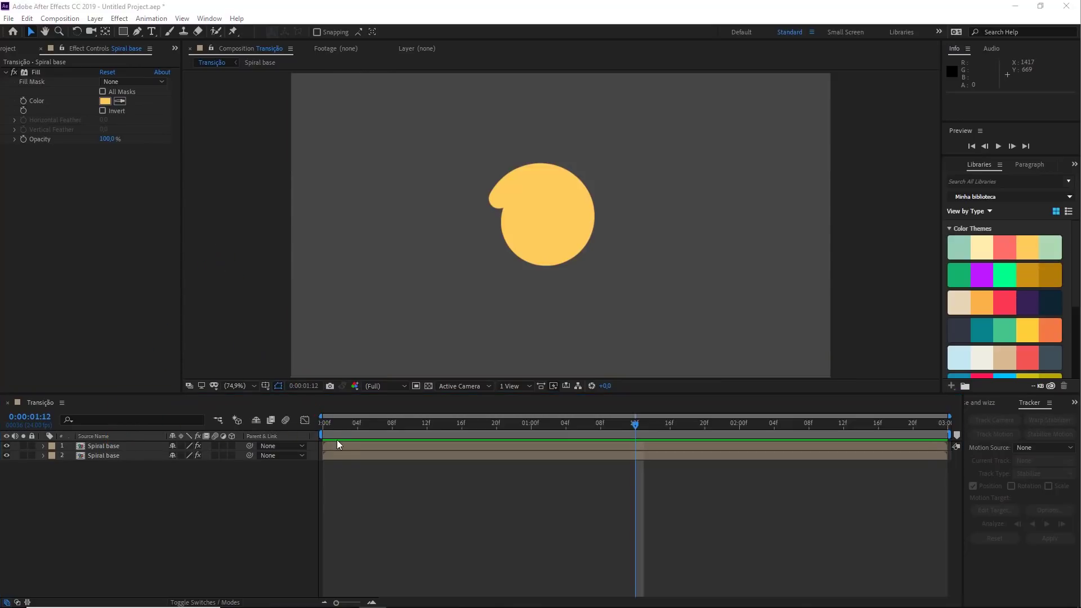
Shift the yellow Spiral base layer in time to start at 0:00:00:05 and preview both spirals from the beginning.
{"action": "left_click_drag", "start_coordinate": [333, 446], "coordinate": [383, 478]}
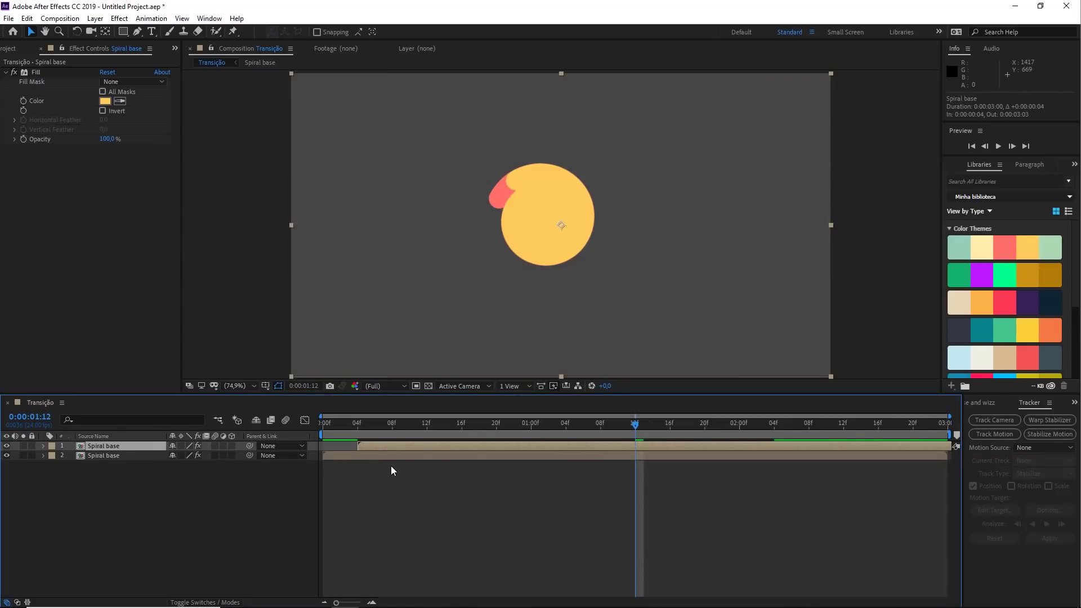
{"action": "left_click_drag", "start_coordinate": [639, 431], "coordinate": [349, 437]}
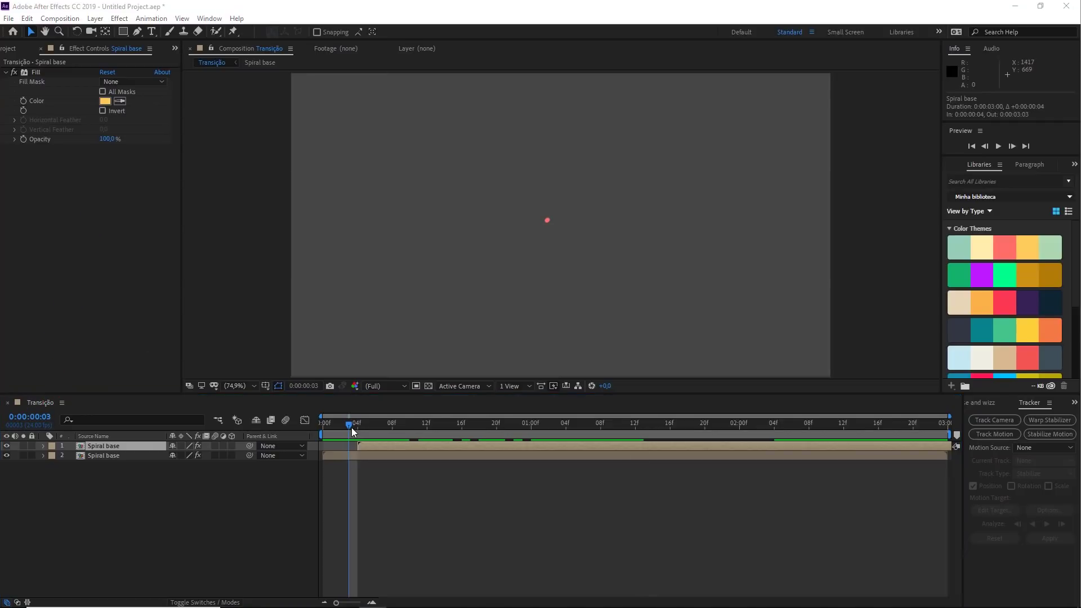
{"action": "key", "text": "Page_Down"}
{"action": "key", "text": "Page_Down"}
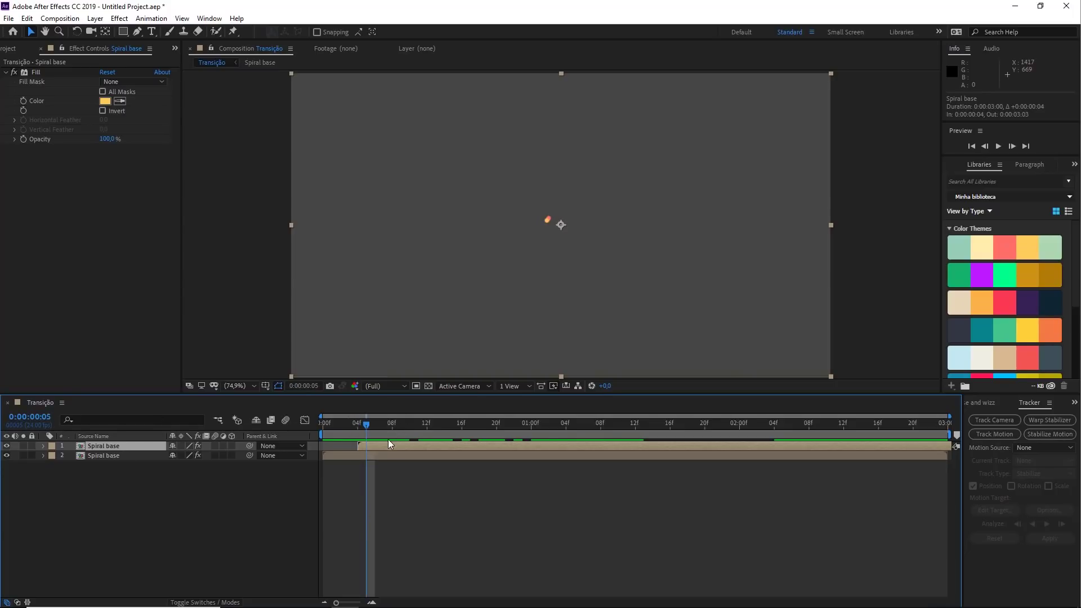
{"action": "mouse_move", "coordinate": [387, 446]}
{"action": "left_mouse_down"}
{"action": "mouse_move", "coordinate": [560, 449]}
{"action": "mouse_move", "coordinate": [394, 449]}
{"action": "left_mouse_up"}
{"action": "key", "text": "Home"}
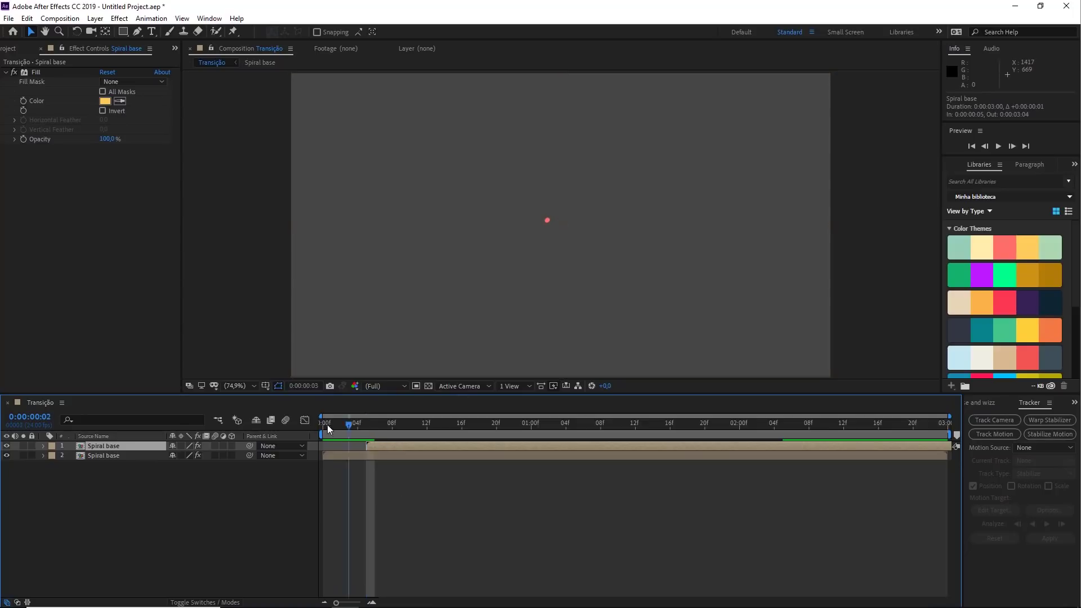
{"action": "left_click", "coordinate": [393, 483]}
{"action": "key", "text": "space"}
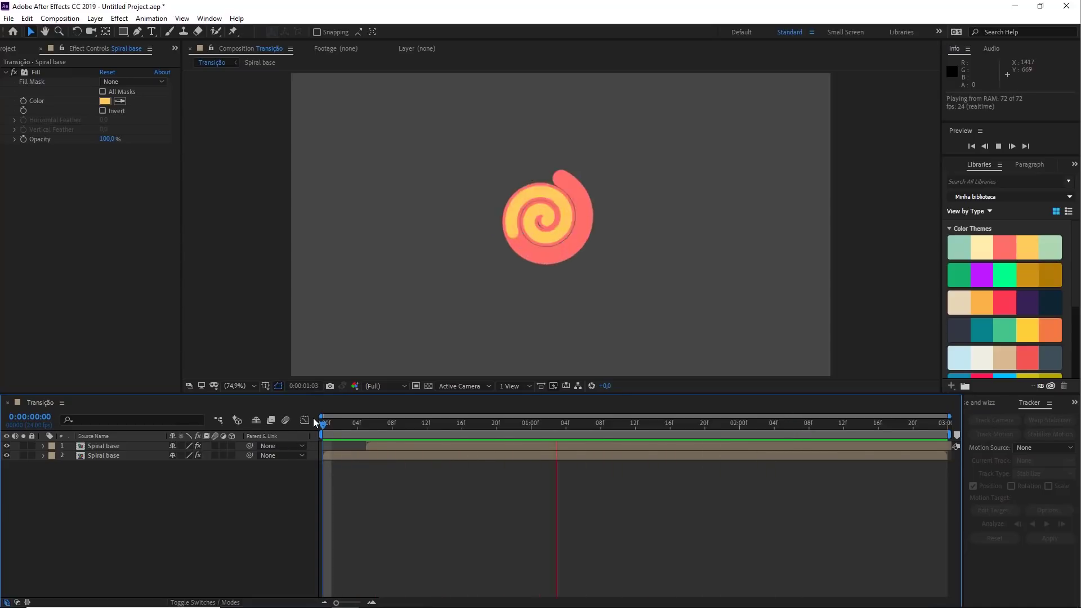
{"action": "key", "text": "space"}
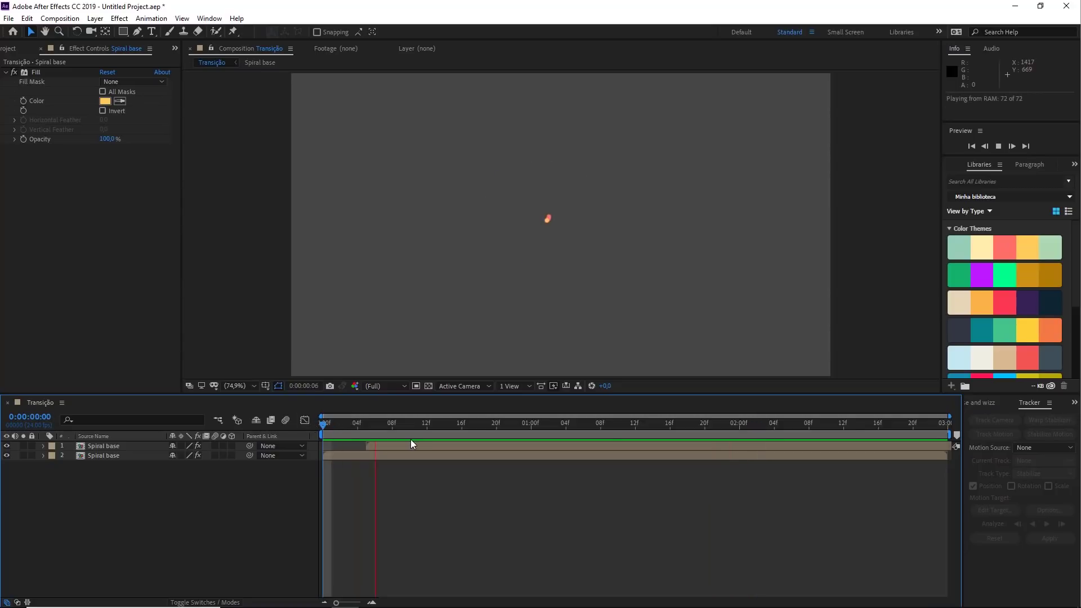
Duplicate the yellow Spiral base layer and set the new top copy's Fill color to the beige of the third theme.
{"action": "left_click", "coordinate": [478, 448]}
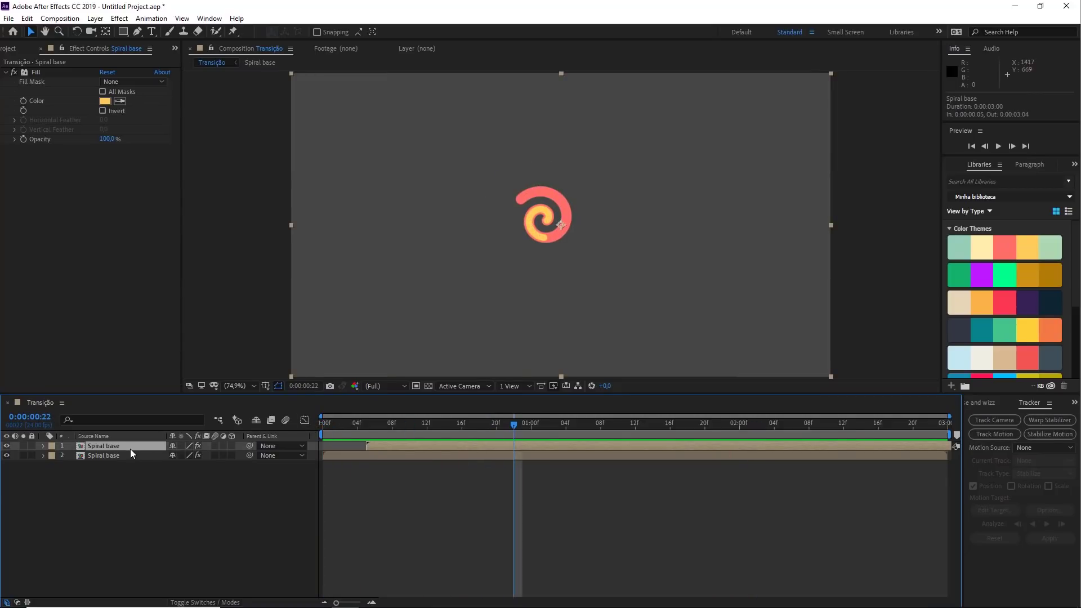
{"action": "key", "text": "ctrl+d"}
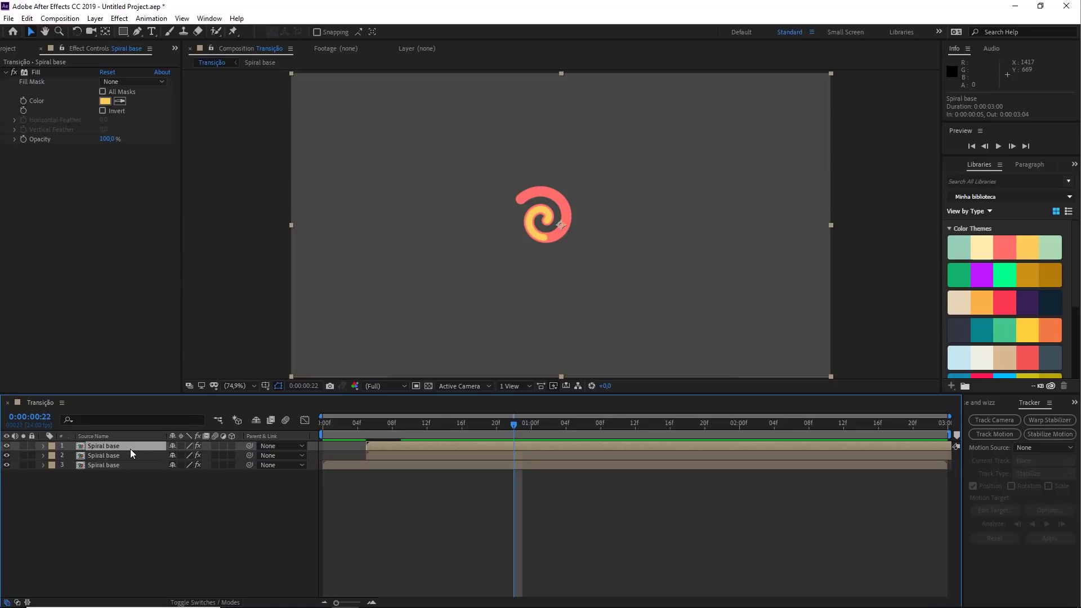
{"action": "left_click", "coordinate": [45, 81]}
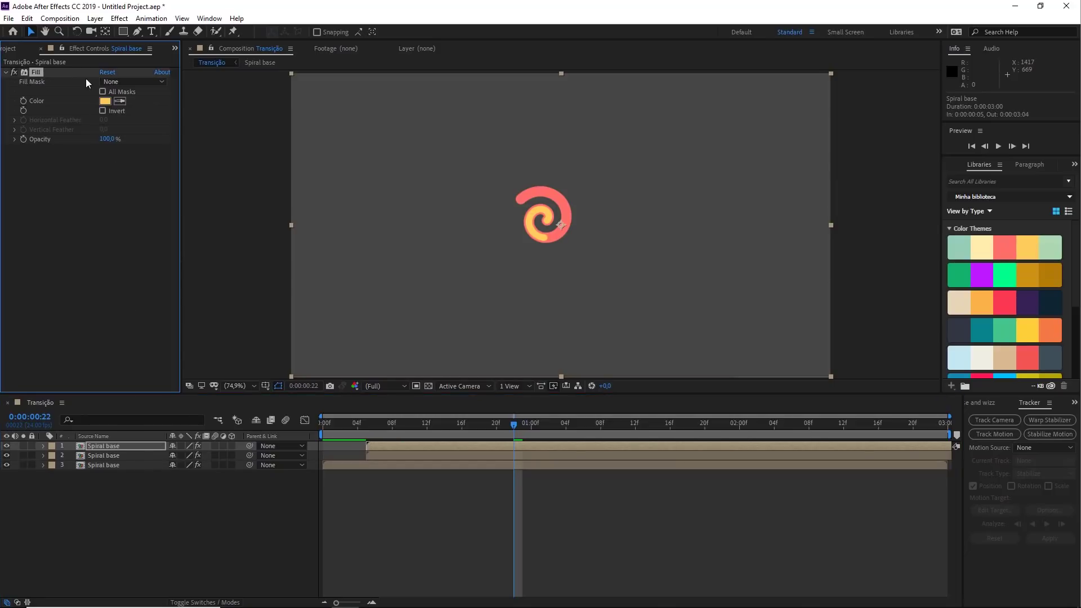
{"action": "left_click", "coordinate": [985, 251]}
{"action": "left_click", "coordinate": [958, 303]}
Set the Fill color of the middle Spiral base layer to the third theme's orange and the lowest one to its pinkish red.
{"action": "left_click", "coordinate": [130, 464]}
{"action": "left_click", "coordinate": [131, 456]}
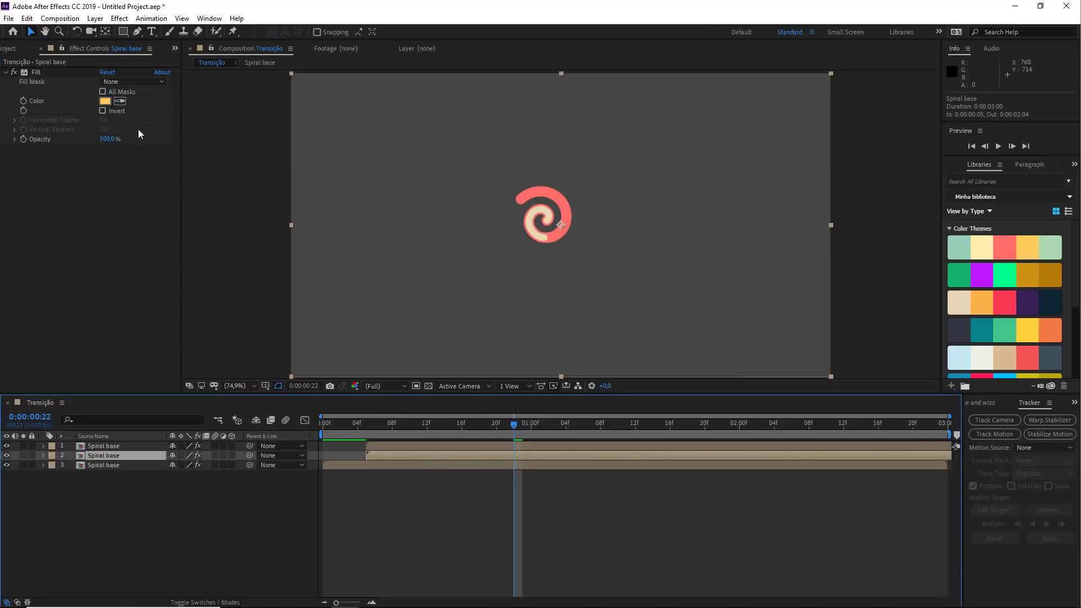
{"action": "left_click", "coordinate": [982, 300]}
{"action": "left_click", "coordinate": [133, 500]}
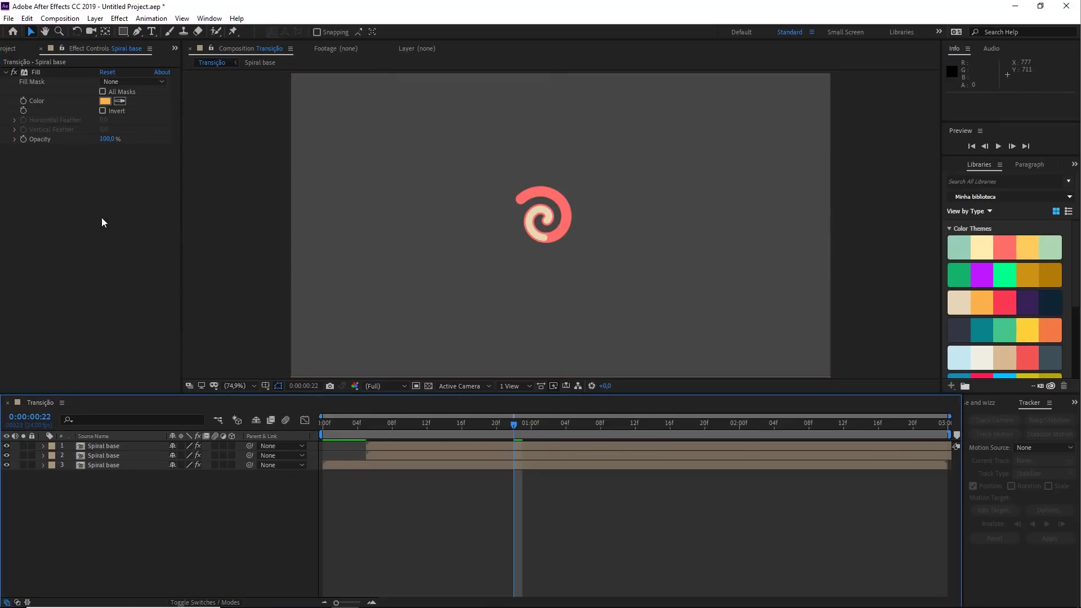
{"action": "left_click", "coordinate": [96, 464]}
{"action": "left_click", "coordinate": [995, 307]}
{"action": "left_click", "coordinate": [515, 515]}
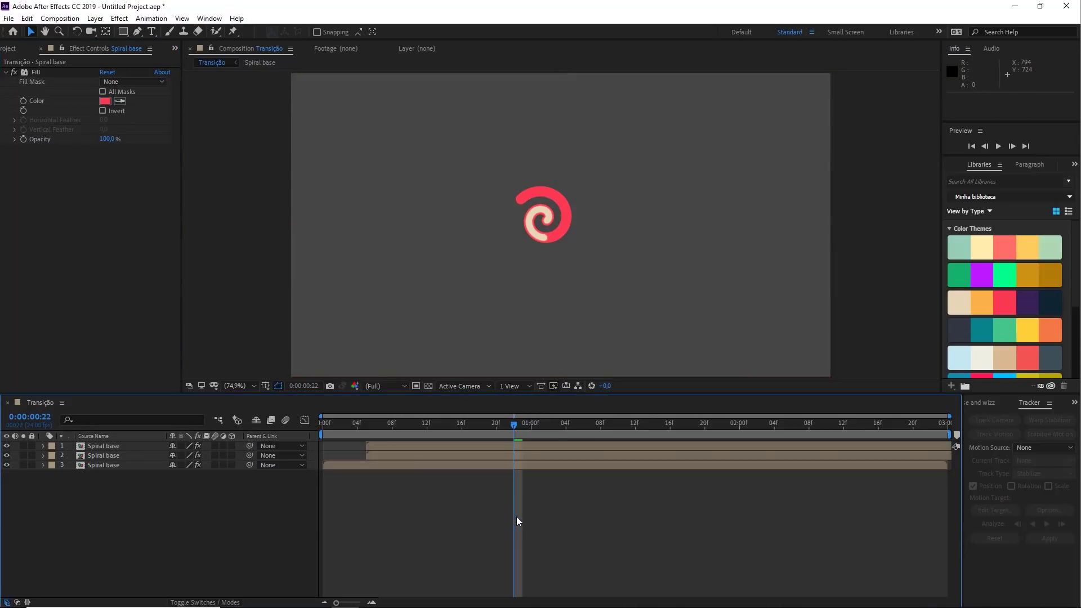
Shift the beige top Spiral base layer in time to start at 0:00:00:10 and move the playhead to 0:00:00:05.
{"action": "mouse_move", "coordinate": [423, 425]}
{"action": "left_mouse_down"}
{"action": "mouse_move", "coordinate": [306, 429]}
{"action": "mouse_move", "coordinate": [462, 437]}
{"action": "mouse_move", "coordinate": [367, 440]}
{"action": "mouse_move", "coordinate": [421, 437]}
{"action": "left_mouse_up"}
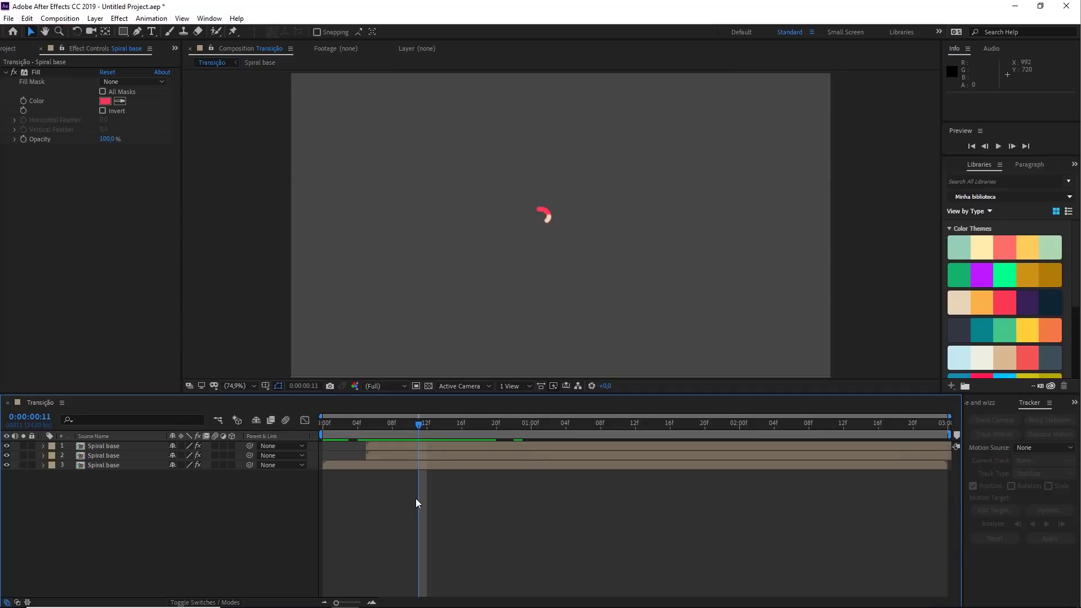
{"action": "left_click", "coordinate": [116, 446]}
{"action": "left_click", "coordinate": [132, 465]}
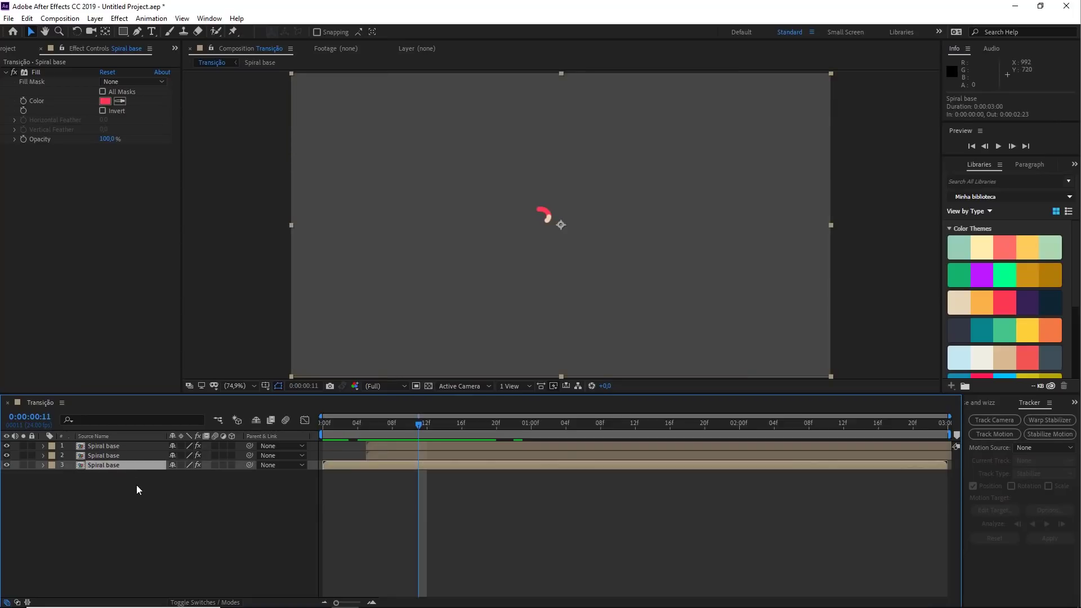
{"action": "left_click", "coordinate": [111, 455]}
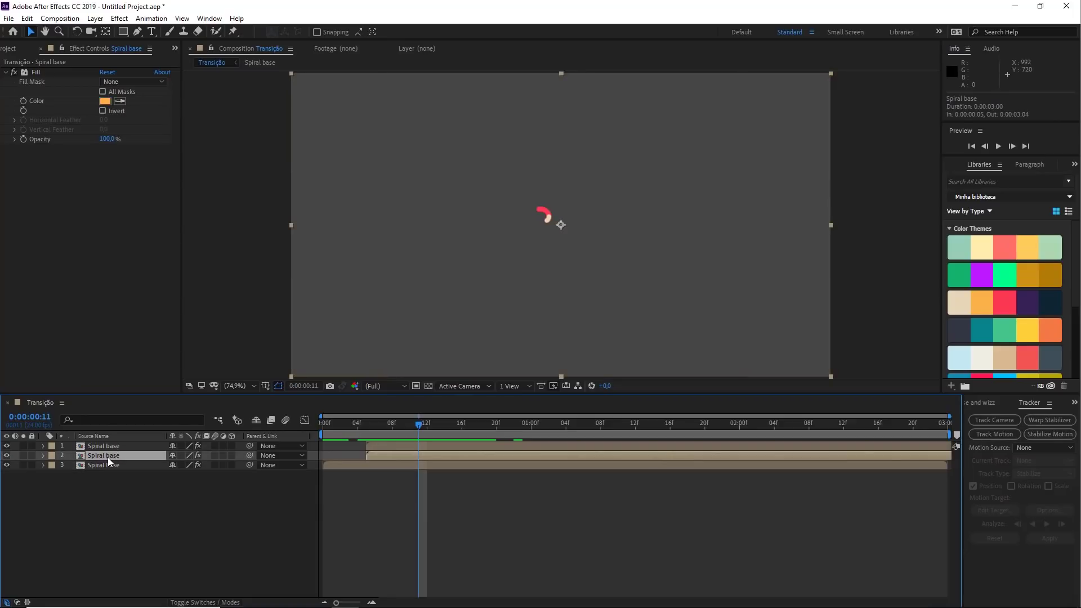
{"action": "left_click", "coordinate": [100, 447]}
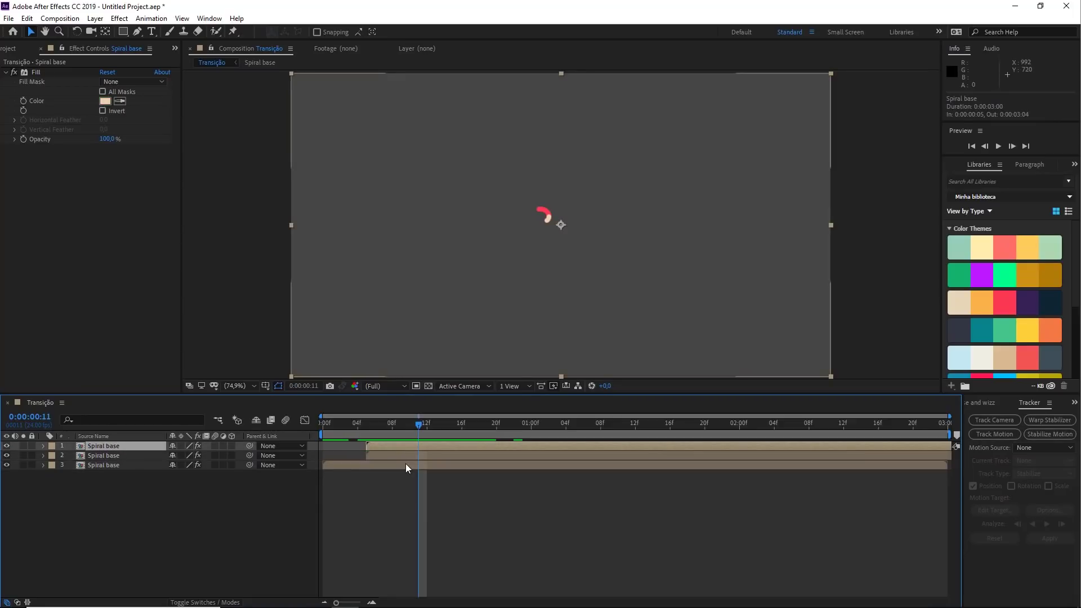
{"action": "left_click_drag", "start_coordinate": [400, 447], "coordinate": [454, 445]}
{"action": "left_click", "coordinate": [367, 428]}
{"action": "mouse_move", "coordinate": [369, 431]}
{"action": "left_mouse_down"}
{"action": "mouse_move", "coordinate": [413, 430]}
{"action": "mouse_move", "coordinate": [313, 427]}
{"action": "mouse_move", "coordinate": [366, 427]}
{"action": "left_mouse_up"}
{"action": "key", "text": "["}
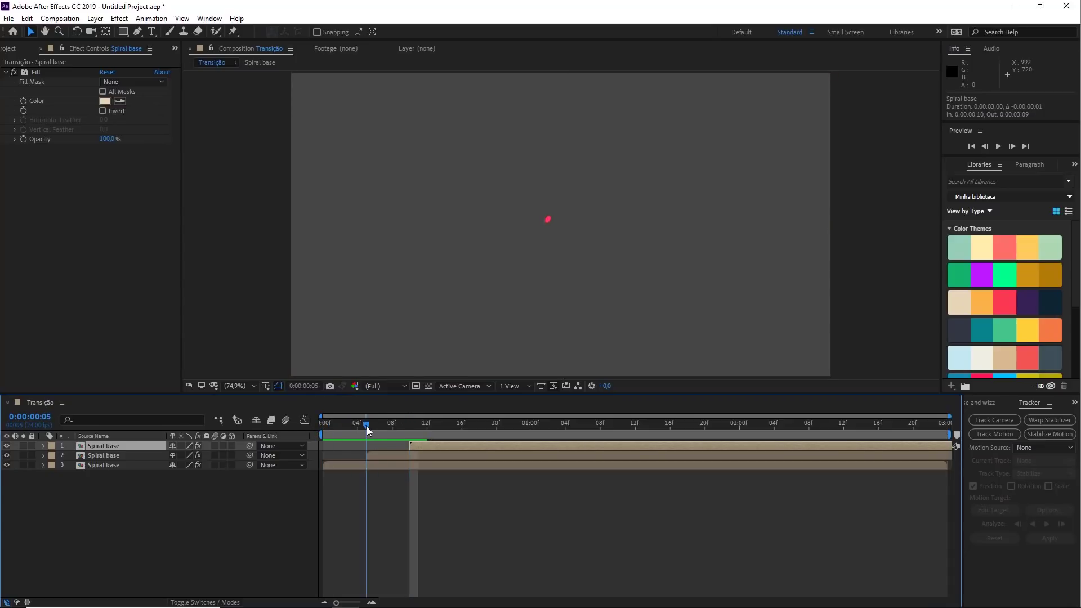
Preview the three staggered spirals from the beginning and scrub the playhead to 0:00:01:11.
{"action": "key", "text": "space"}
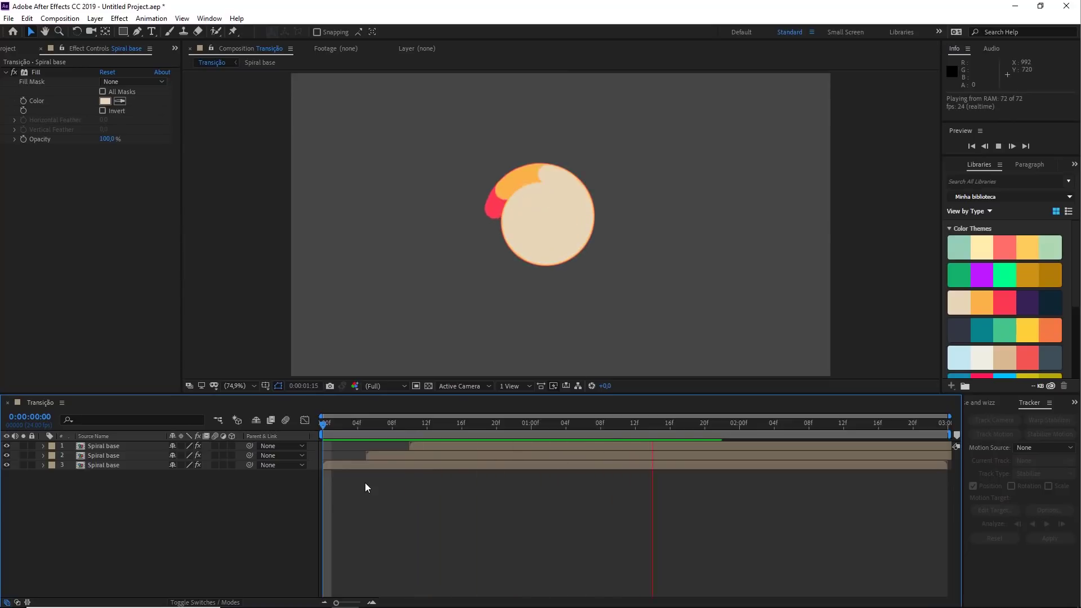
{"action": "key", "text": "space"}
{"action": "key", "text": "Home"}
{"action": "key", "text": "space"}
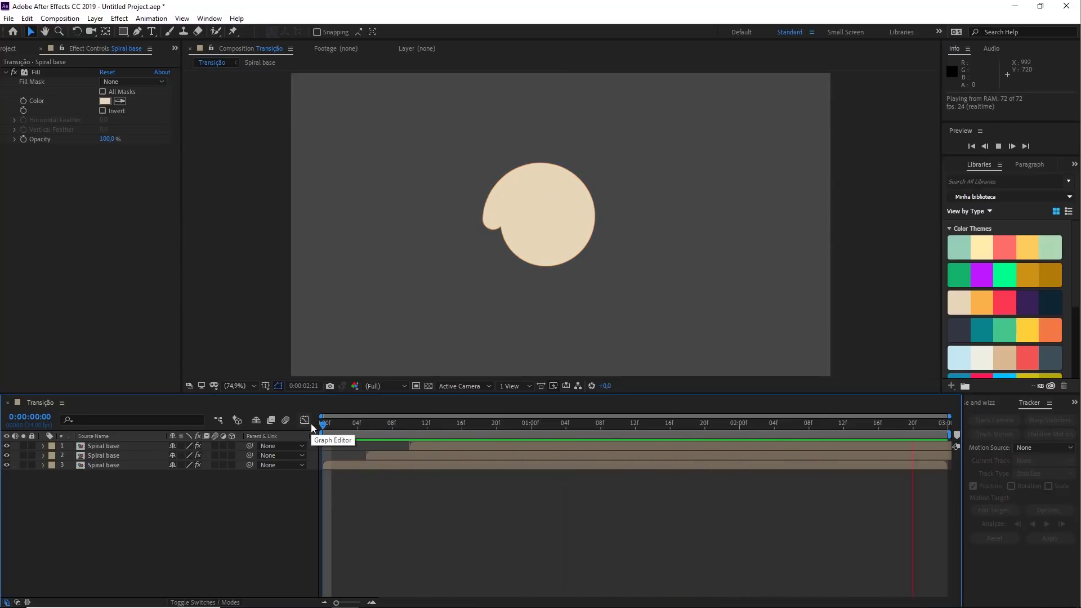
{"action": "left_click_drag", "start_coordinate": [348, 427], "coordinate": [623, 425]}
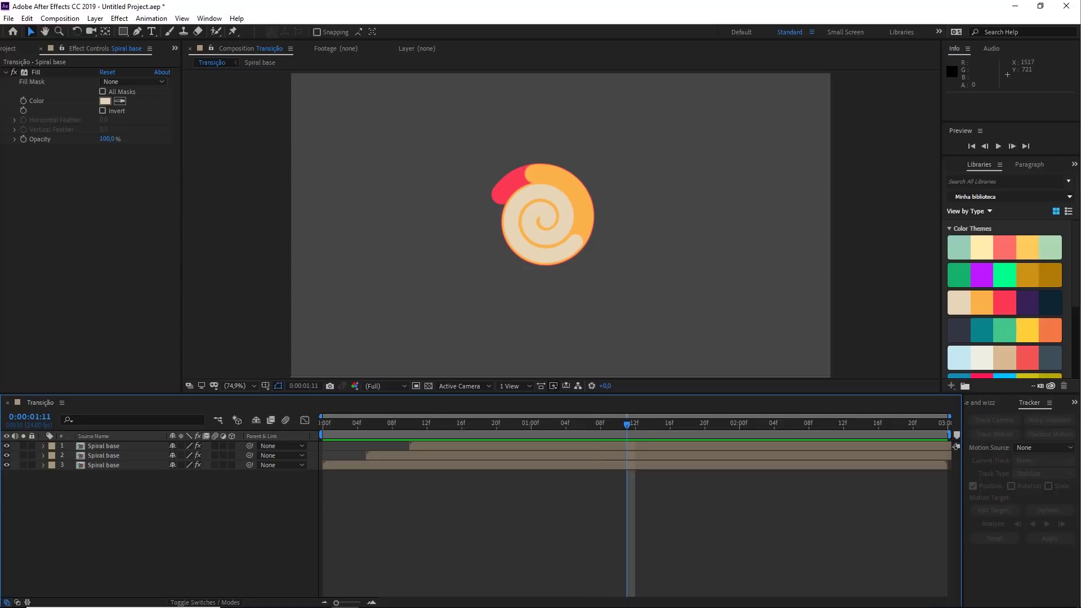
Duplicate the beige top Spiral base layer, shift the copy to start at 0:00:00:15 and set its Fill color to the spiral's pinkish red.
{"action": "left_click", "coordinate": [108, 448]}
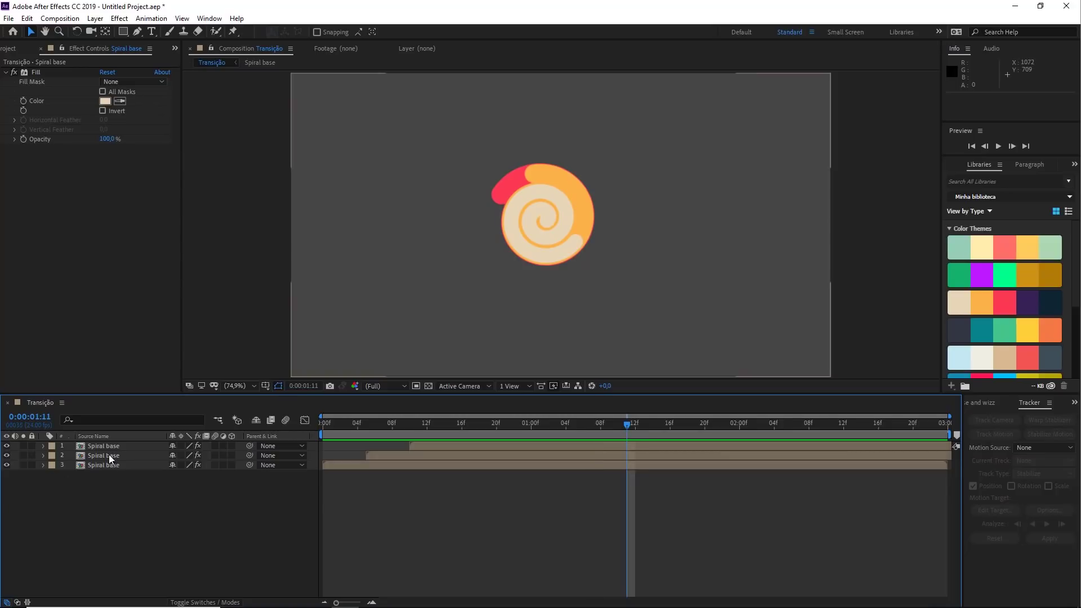
{"action": "key", "text": "ctrl+d"}
{"action": "left_click_drag", "start_coordinate": [428, 447], "coordinate": [566, 427]}
{"action": "left_click", "coordinate": [120, 101]}
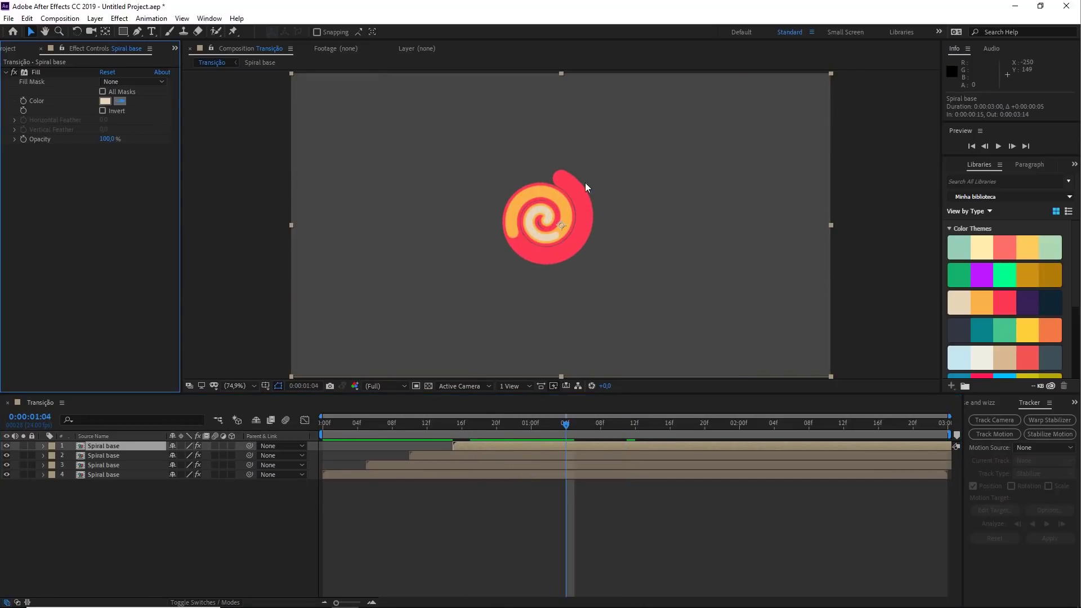
{"action": "left_click", "coordinate": [572, 191]}
Preview the four staggered spirals and check the Fill colors of the lower three Spiral base layers.
{"action": "left_click", "coordinate": [515, 545]}
{"action": "key", "text": "space"}
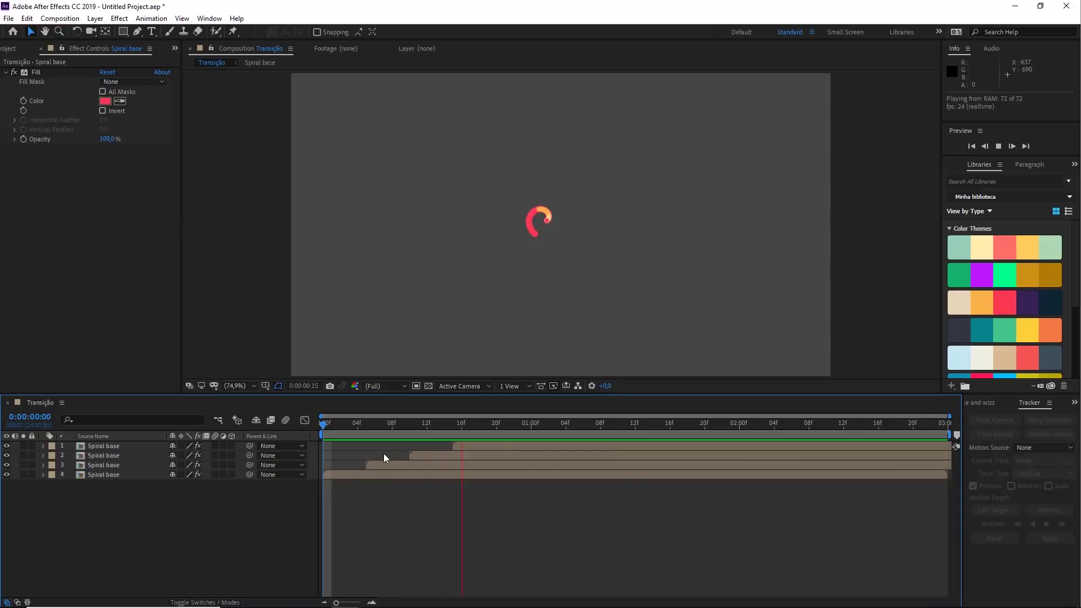
{"action": "key", "text": "space"}
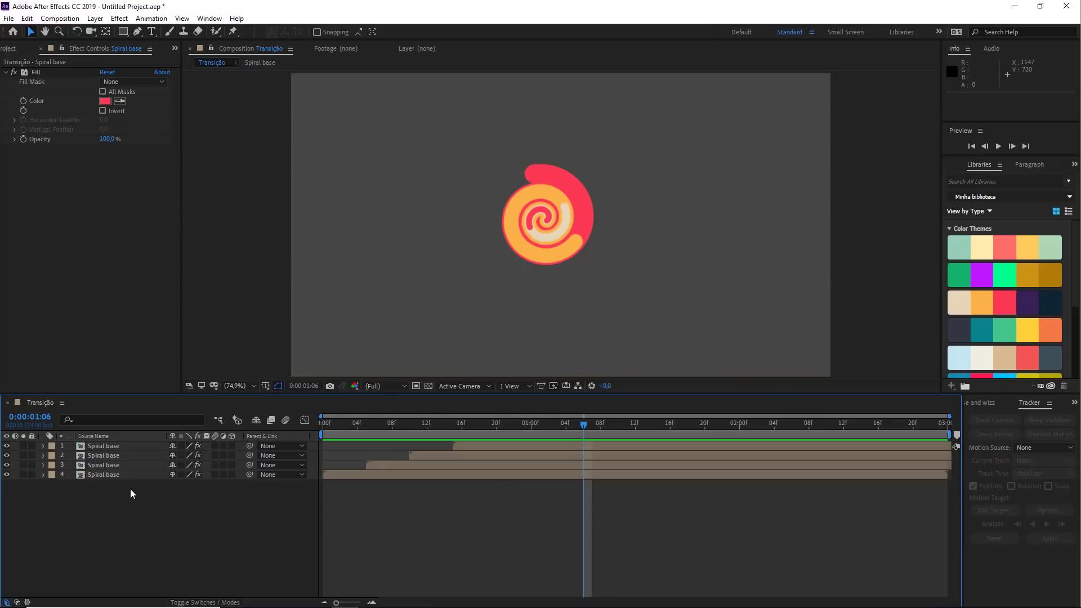
{"action": "left_click", "coordinate": [105, 475]}
{"action": "left_click", "coordinate": [102, 465]}
{"action": "left_click", "coordinate": [104, 456]}
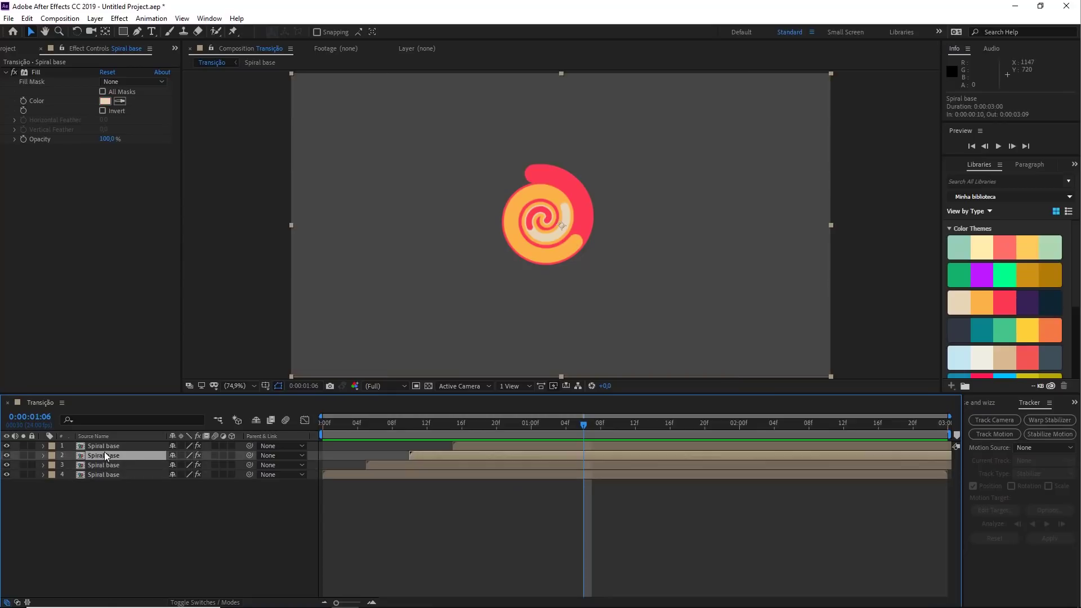
Duplicate the pinkish red top Spiral base layer and shift the new copy in time to start at 0:00:00:20.
{"action": "left_click", "coordinate": [104, 448]}
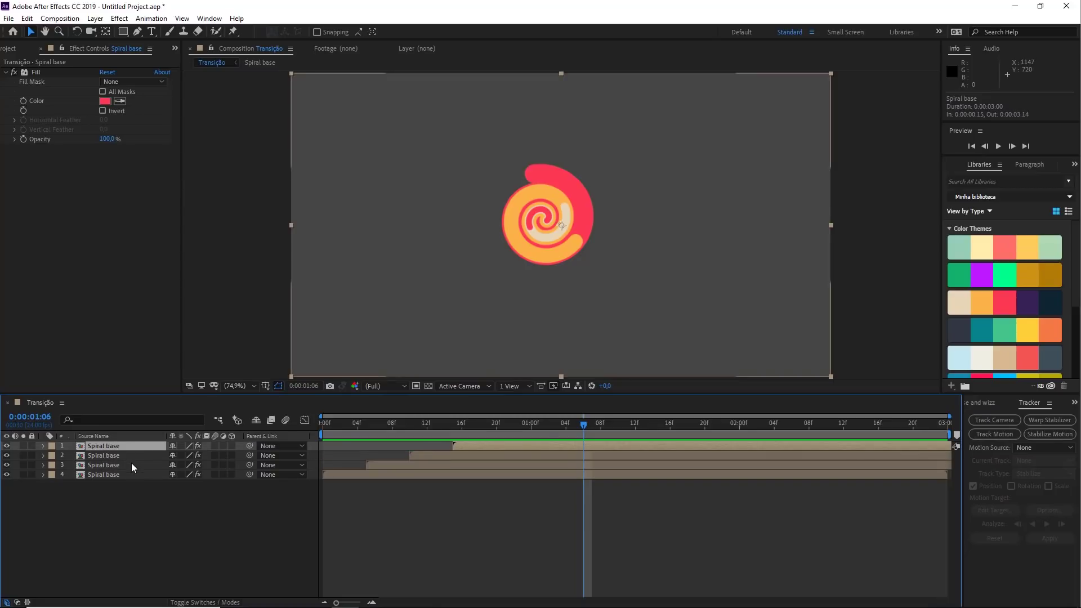
{"action": "key", "text": "ctrl+d"}
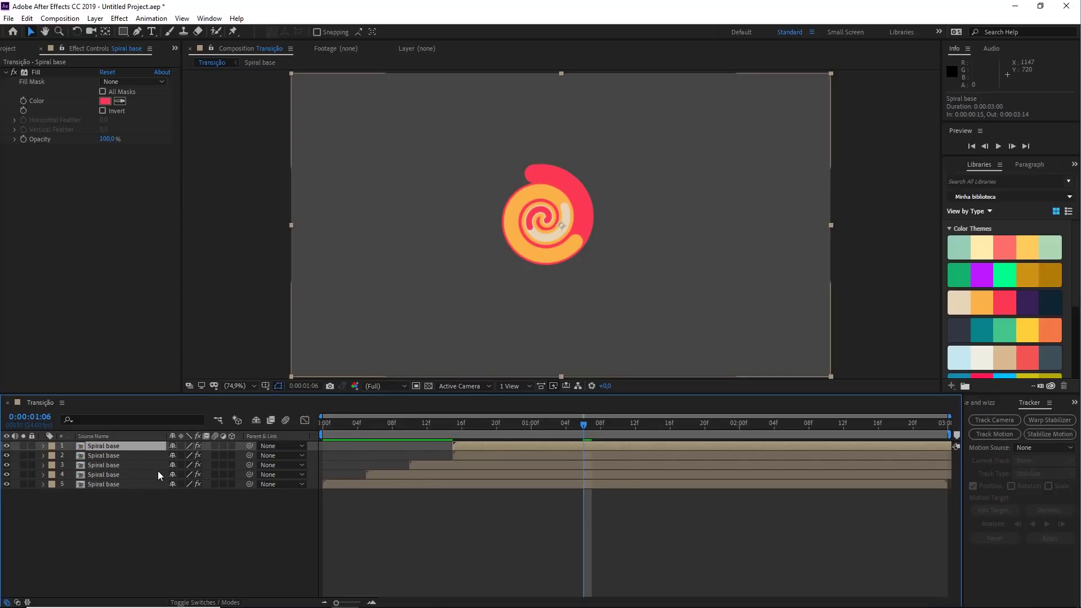
{"action": "left_click_drag", "start_coordinate": [472, 447], "coordinate": [549, 447]}
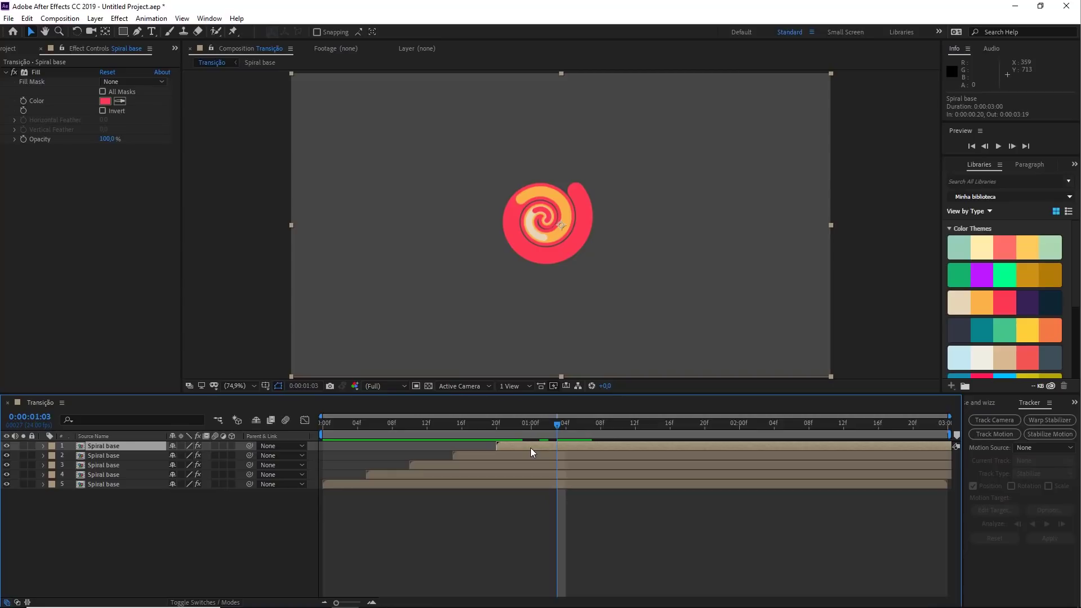
Set the top Spiral base layer's blending mode to Silhouette Alpha and turn on the transparency grid.
{"action": "left_click", "coordinate": [99, 20]}
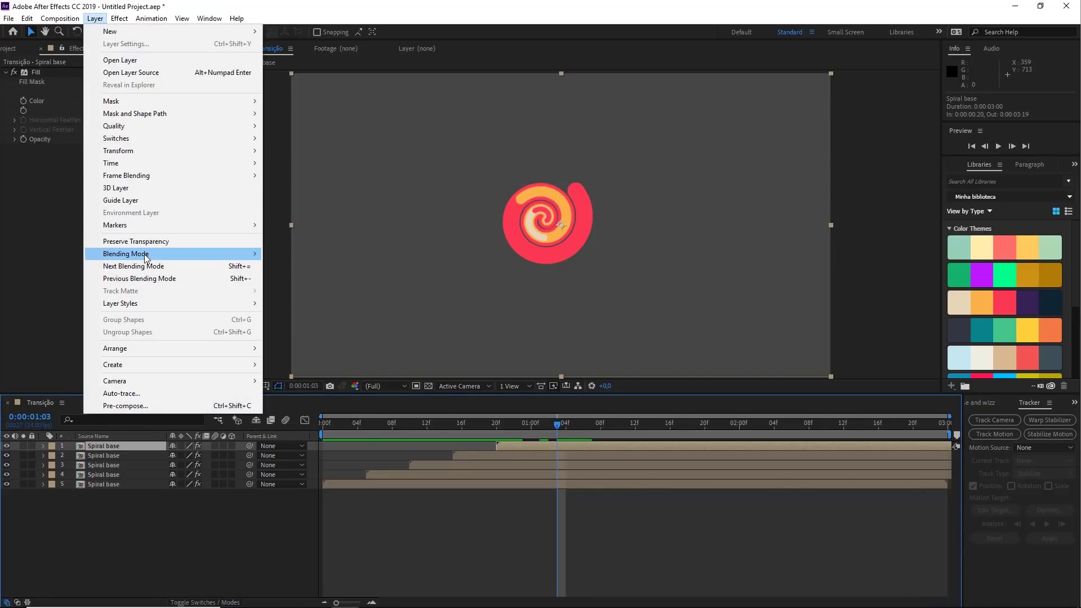
{"action": "mouse_move", "coordinate": [145, 257]}
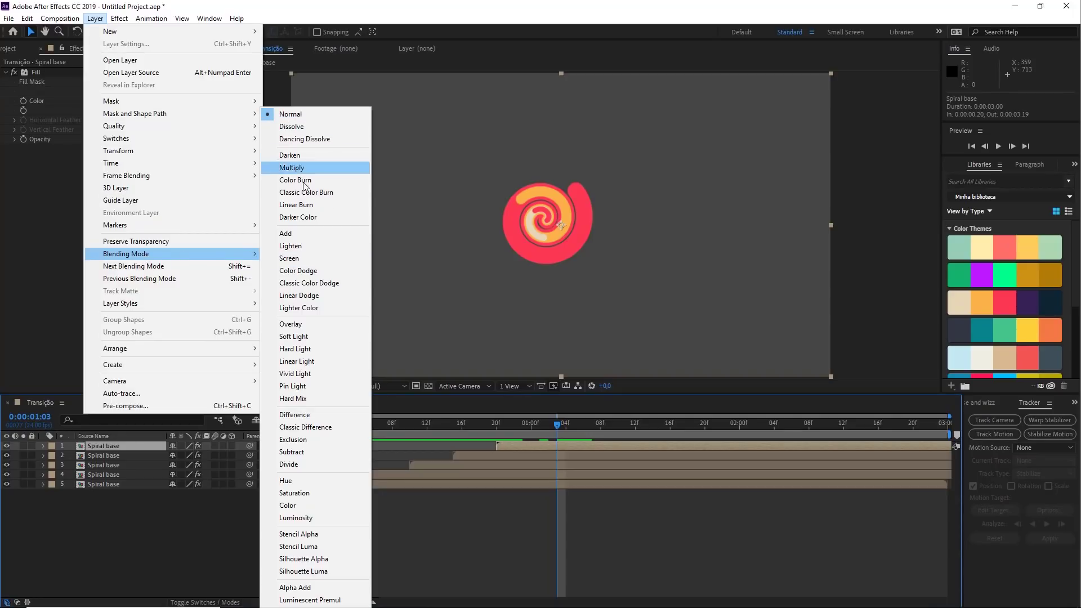
{"action": "left_click", "coordinate": [322, 562]}
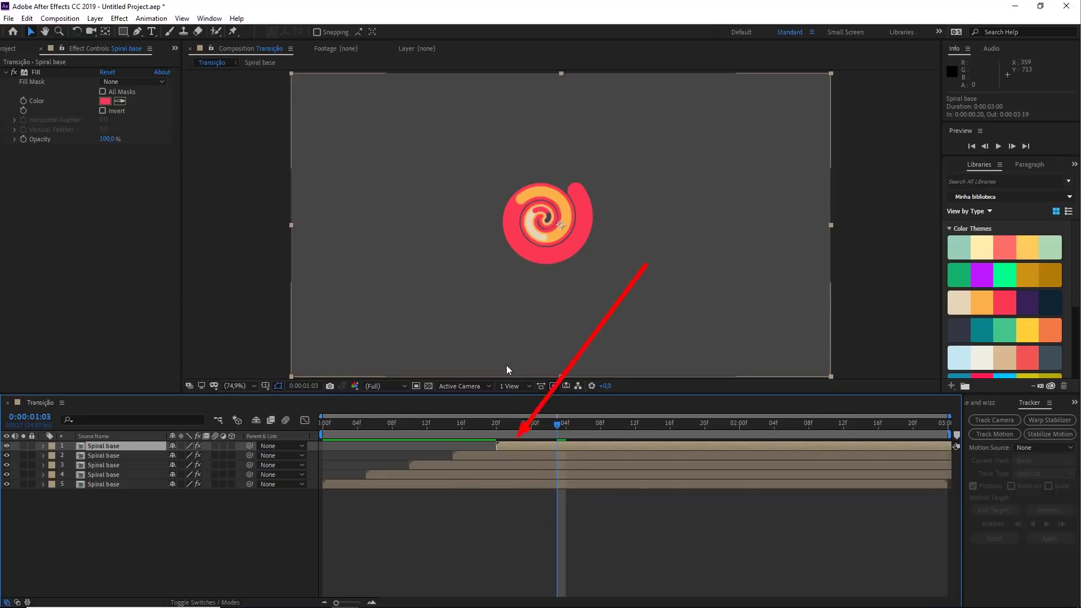
{"action": "left_click", "coordinate": [429, 386]}
Preview the five-layer spiral animation over the transparency grid from the beginning and scrub the playhead to 0:00:01:17.
{"action": "left_click", "coordinate": [321, 428]}
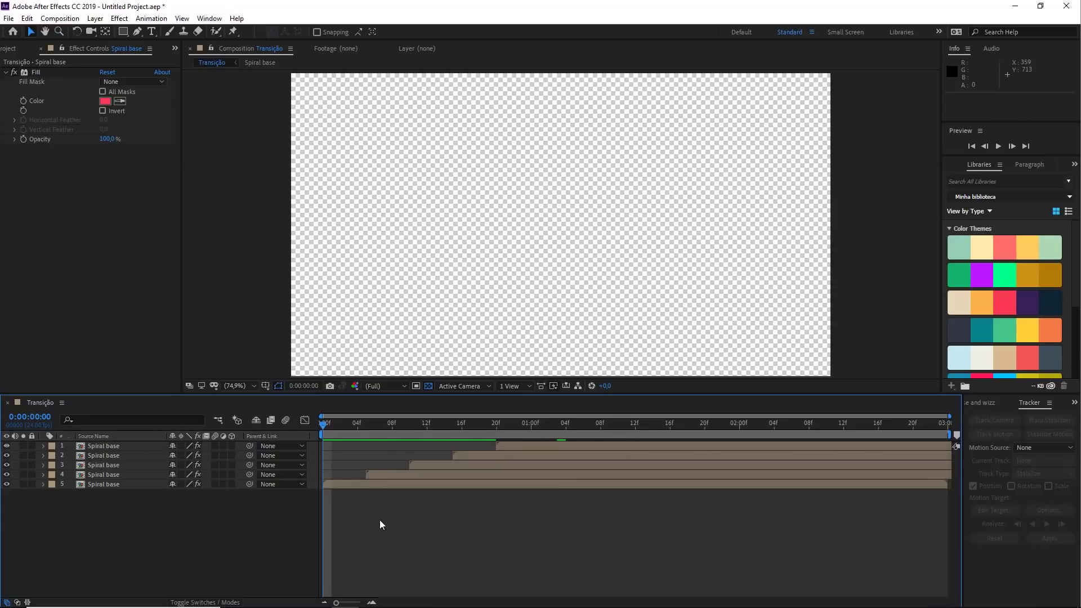
{"action": "left_click_drag", "start_coordinate": [332, 429], "coordinate": [766, 417]}
{"action": "key", "text": "space"}
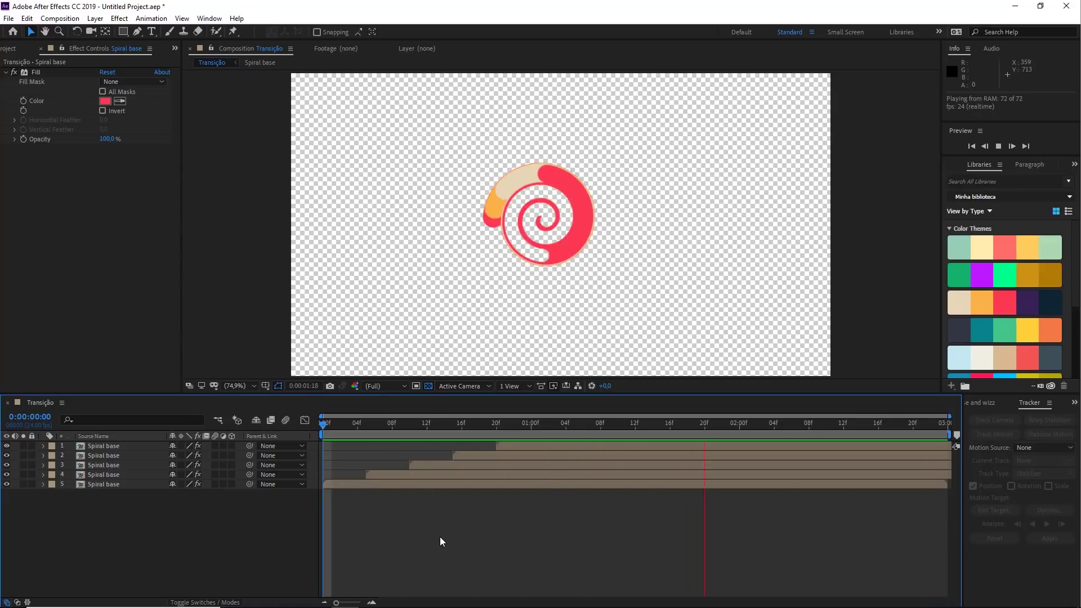
{"action": "key", "text": "space"}
{"action": "key", "text": "space"}
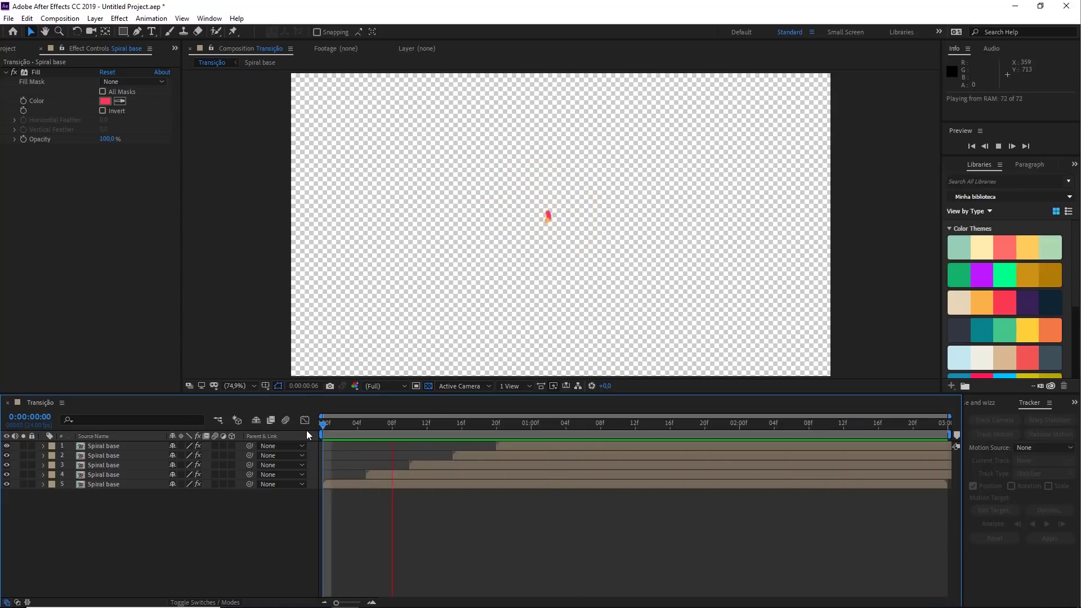
{"action": "key", "text": "space"}
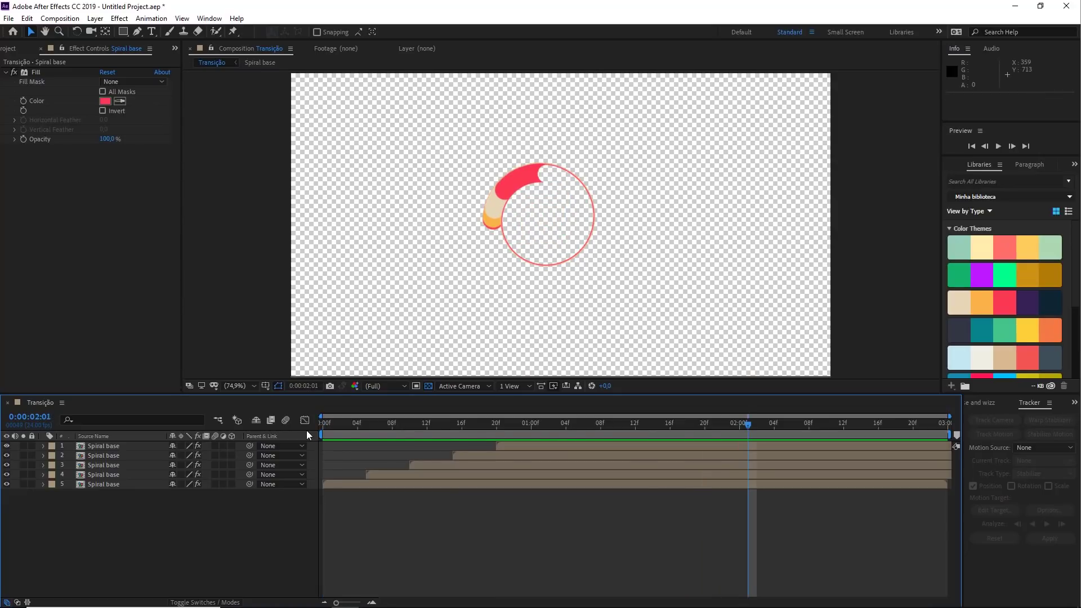
{"action": "key", "text": "space"}
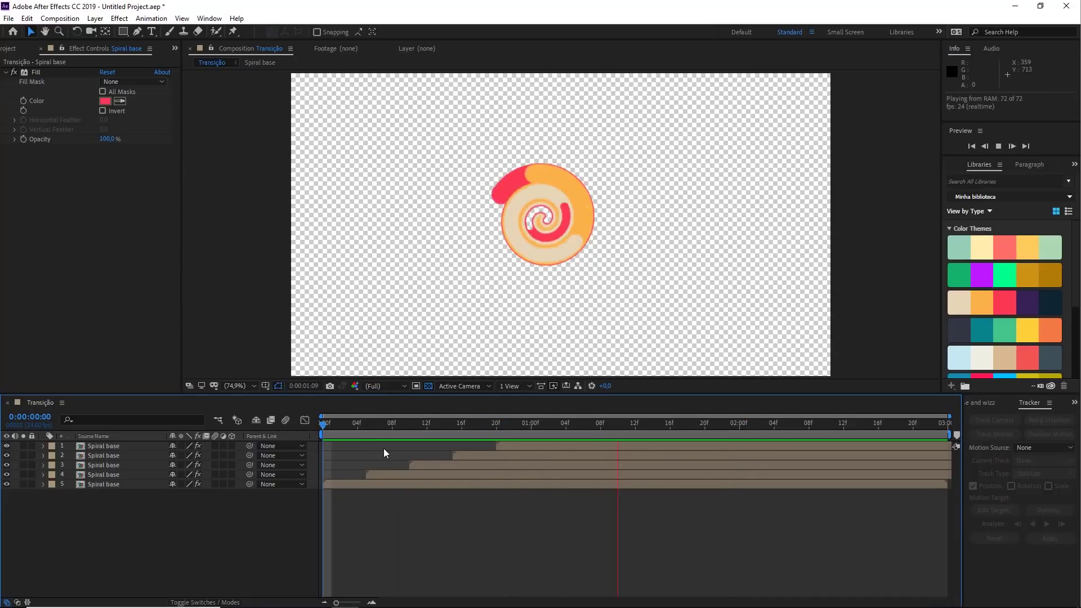
{"action": "key", "text": "space"}
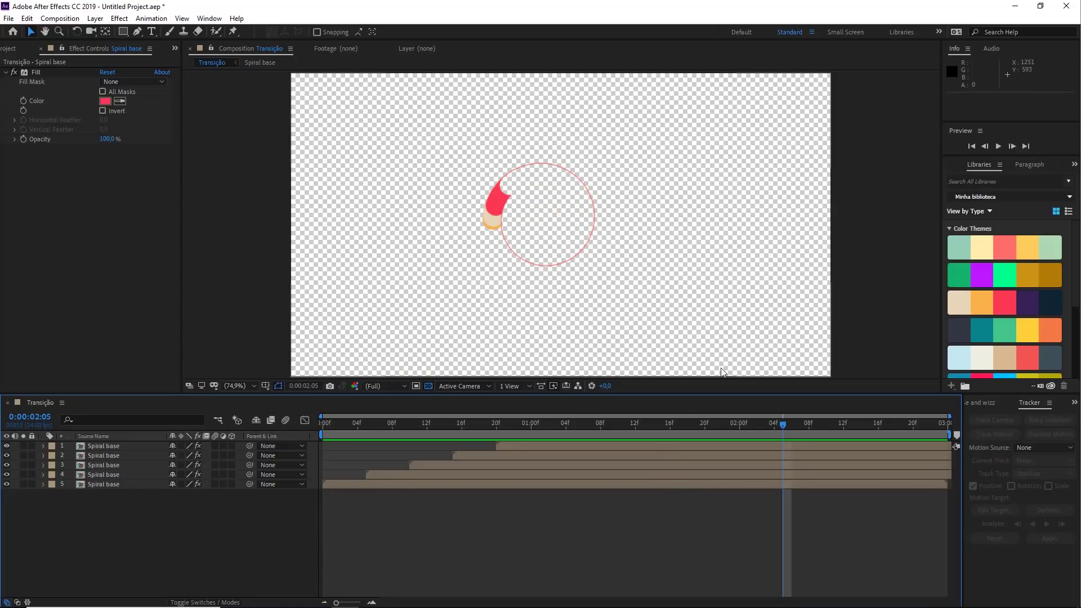
{"action": "left_click_drag", "start_coordinate": [417, 425], "coordinate": [681, 428]}
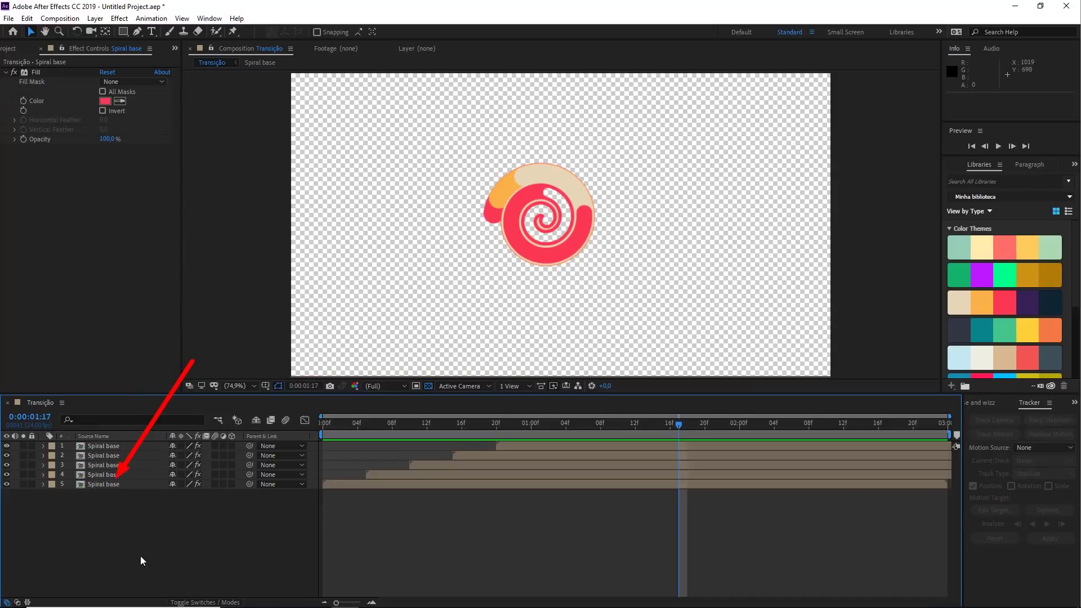
Enable Collapse Transformations on all five Spiral base layers and clear the selection.
{"action": "left_click", "coordinate": [107, 449]}
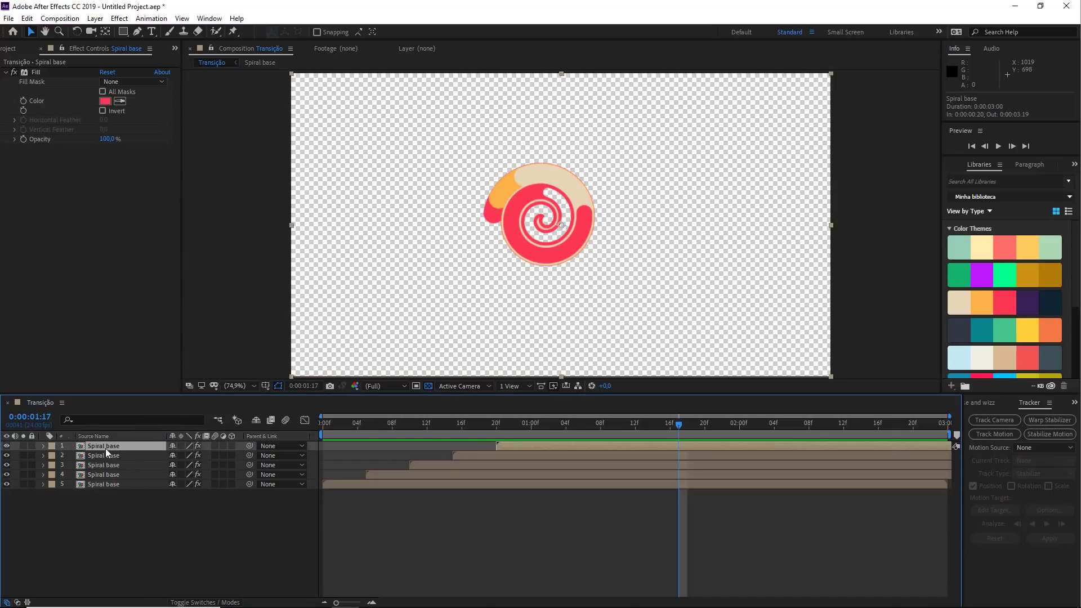
{"action": "left_click", "coordinate": [107, 485], "text": "shift"}
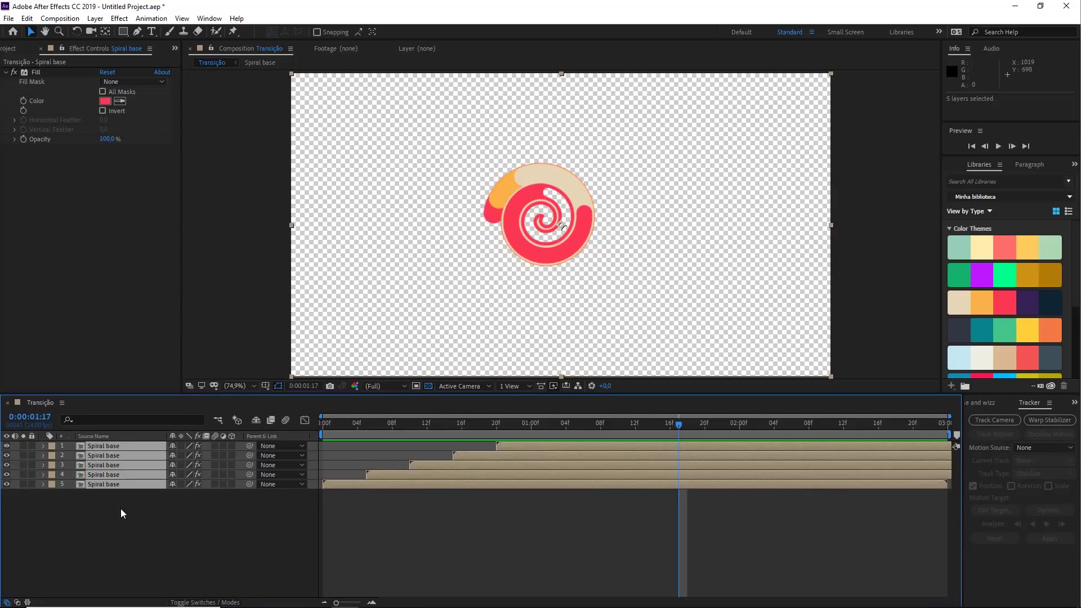
{"action": "left_click", "coordinate": [181, 456]}
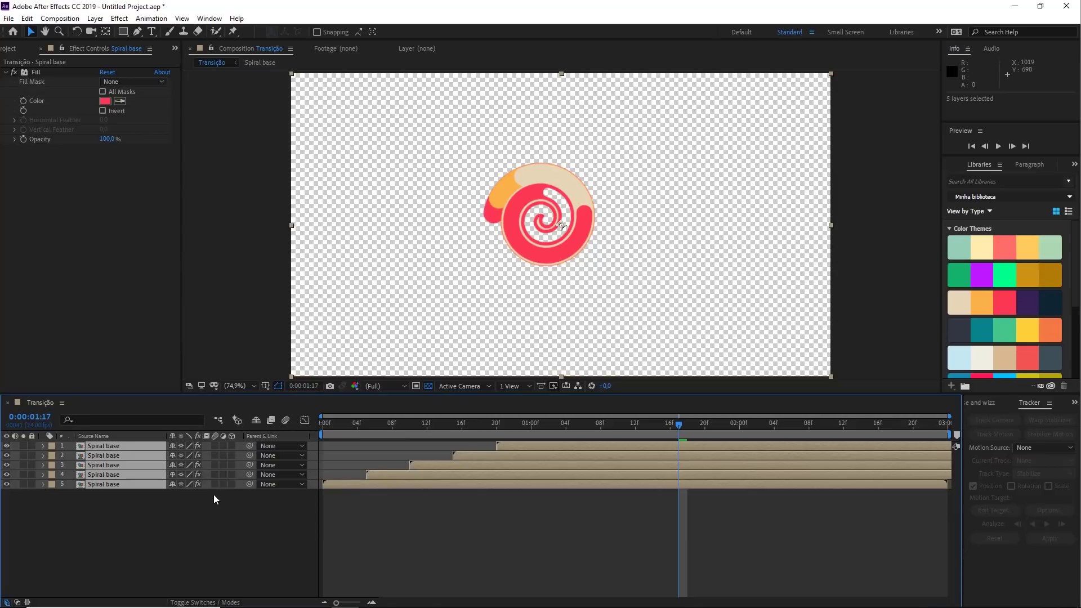
{"action": "left_click", "coordinate": [169, 509]}
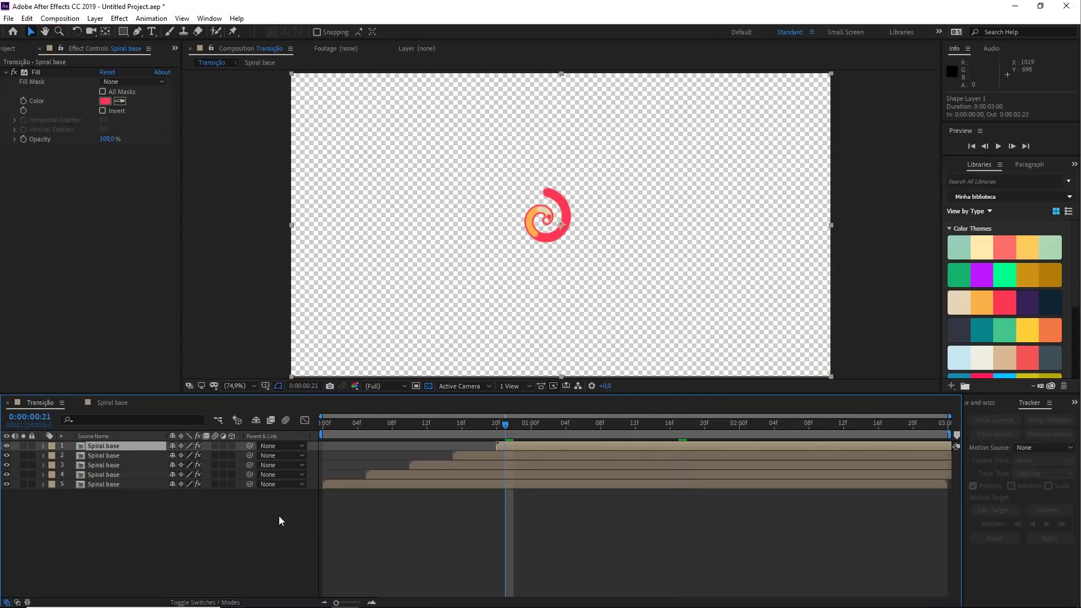
Pre-compose all five Spiral base layers into a new composition named Spiral animados, moving all attributes into it.
{"action": "key", "text": "ctrl+a"}
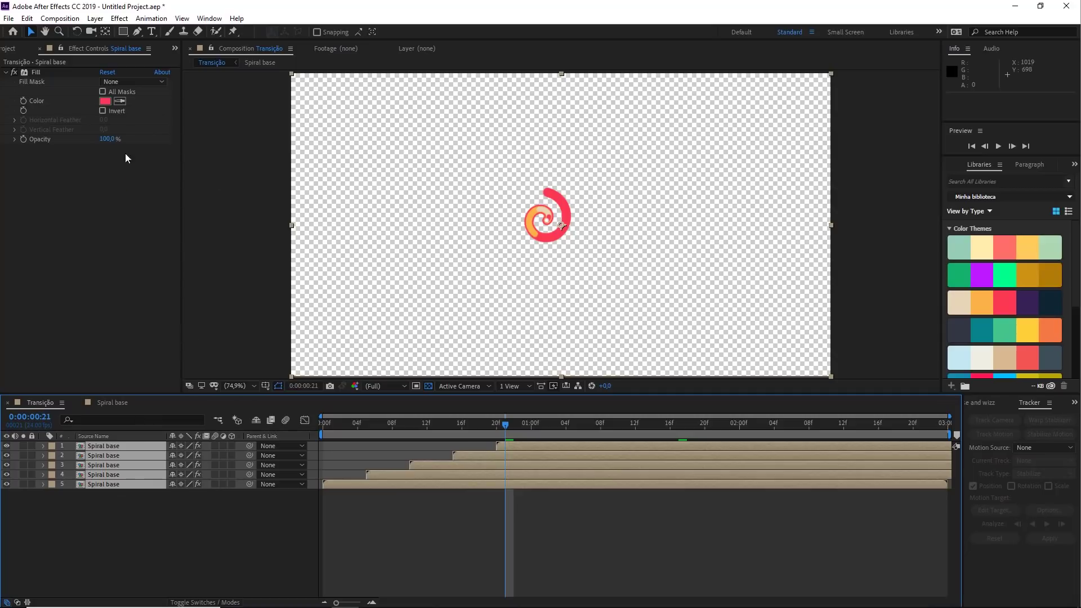
{"action": "left_click", "coordinate": [96, 18]}
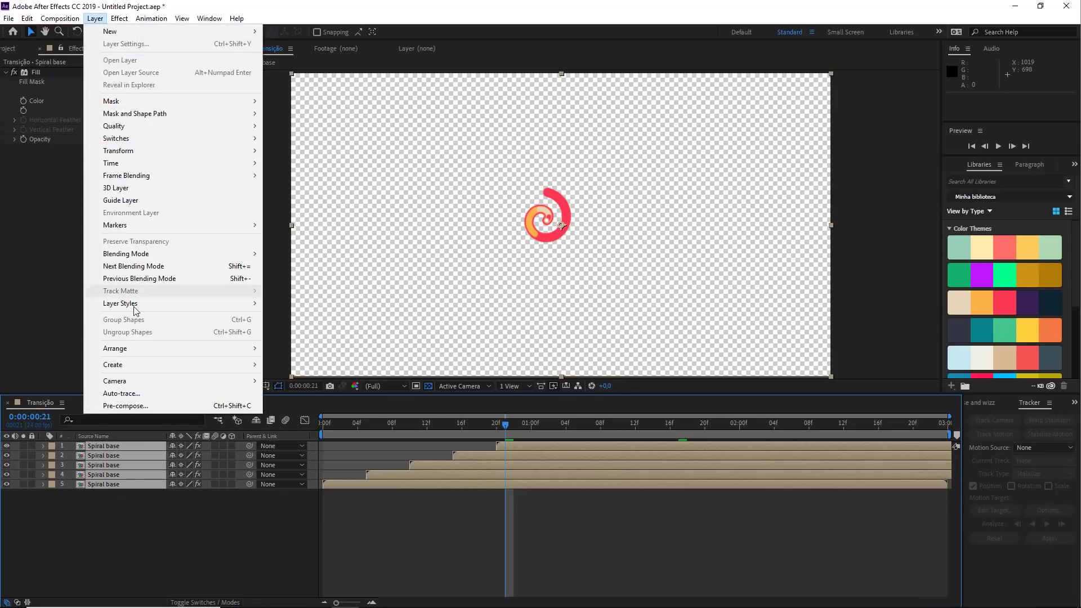
{"action": "left_click", "coordinate": [122, 405]}
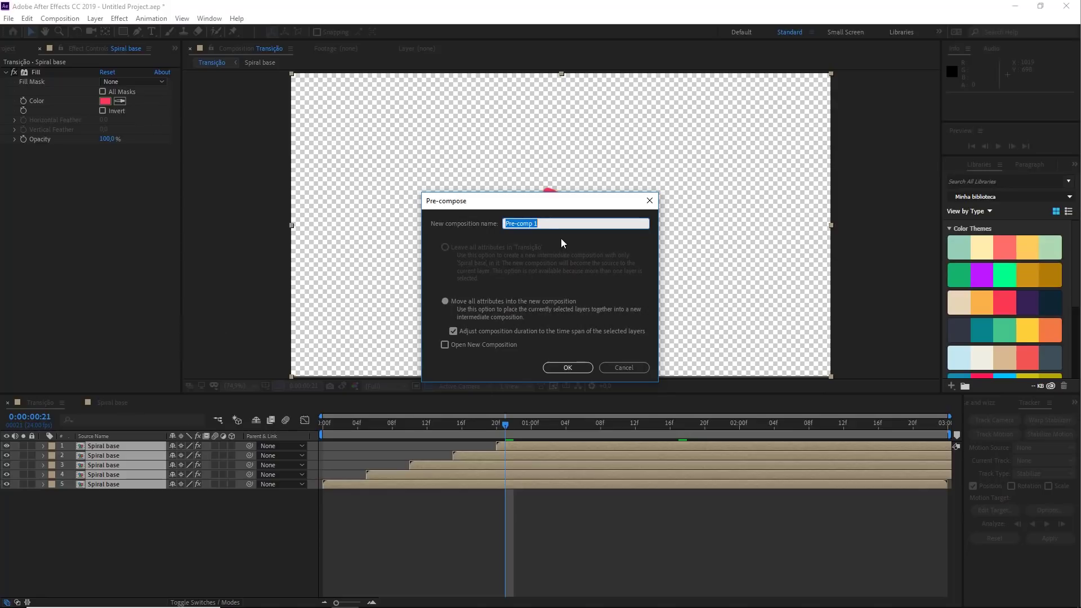
{"action": "type", "text": "S60"}
{"action": "type", "text": "iral animados"}
{"action": "left_click", "coordinate": [563, 366]}
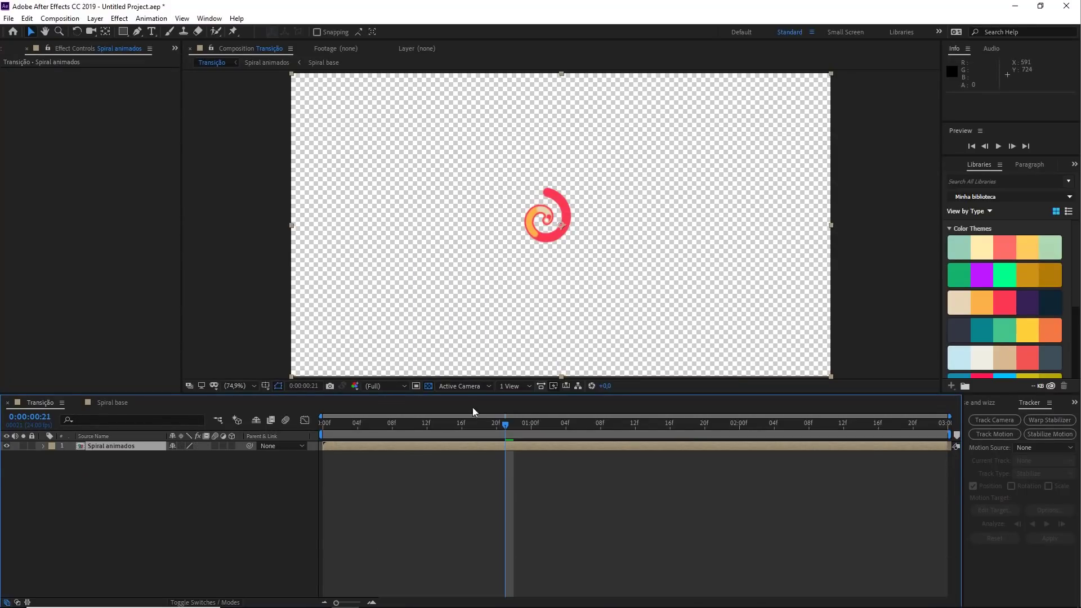
Enable Collapse Transformations on the Spiral animados layer and, with the playhead at 0:00:01:12, set its Scale to 639%.
{"action": "left_click", "coordinate": [181, 446]}
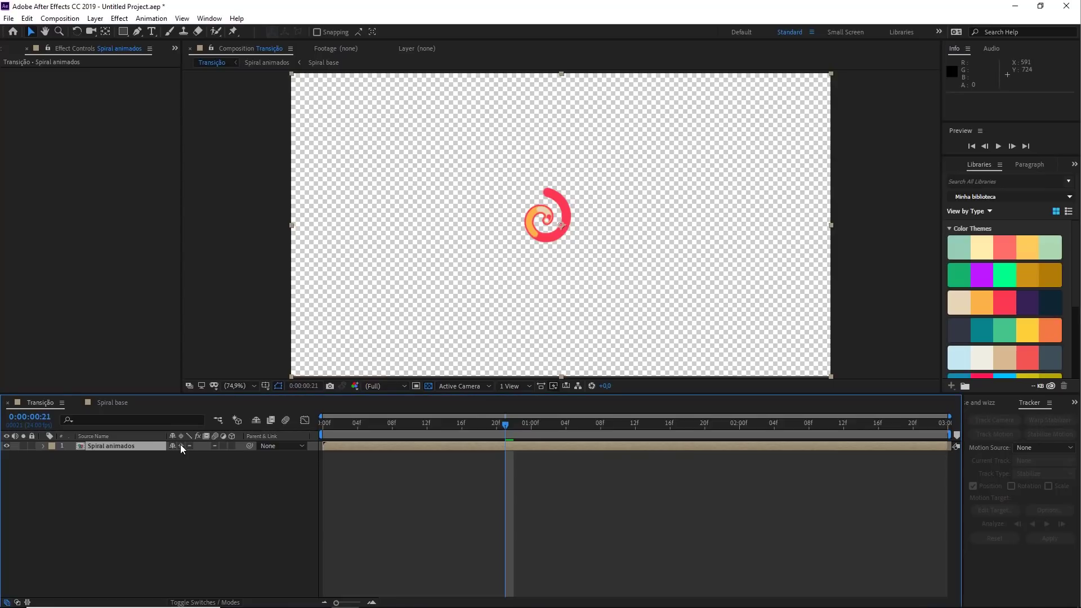
{"action": "left_click_drag", "start_coordinate": [473, 427], "coordinate": [636, 444]}
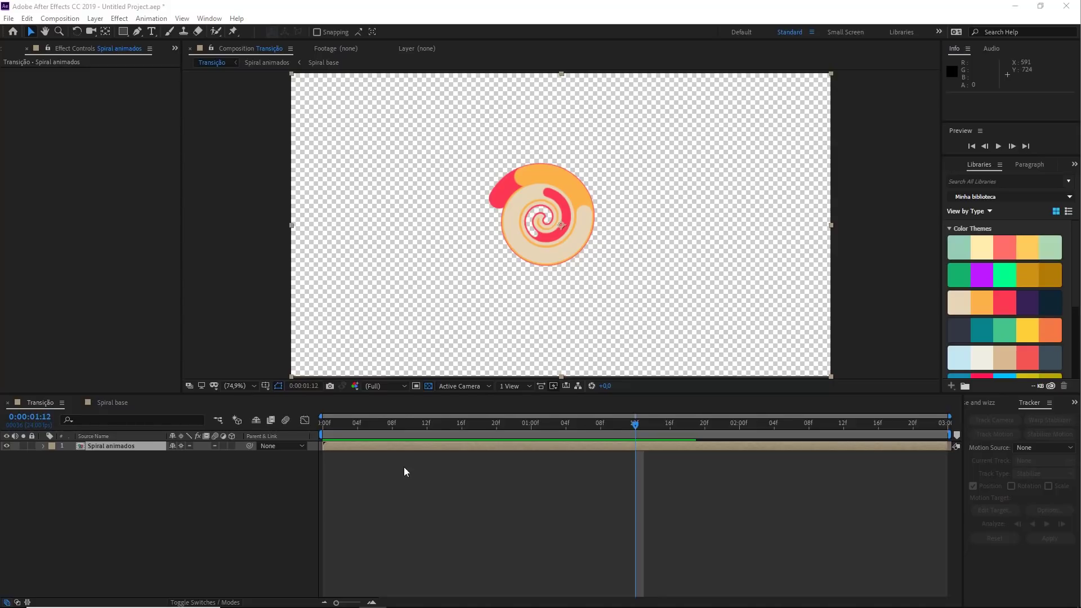
{"action": "left_click", "coordinate": [98, 449]}
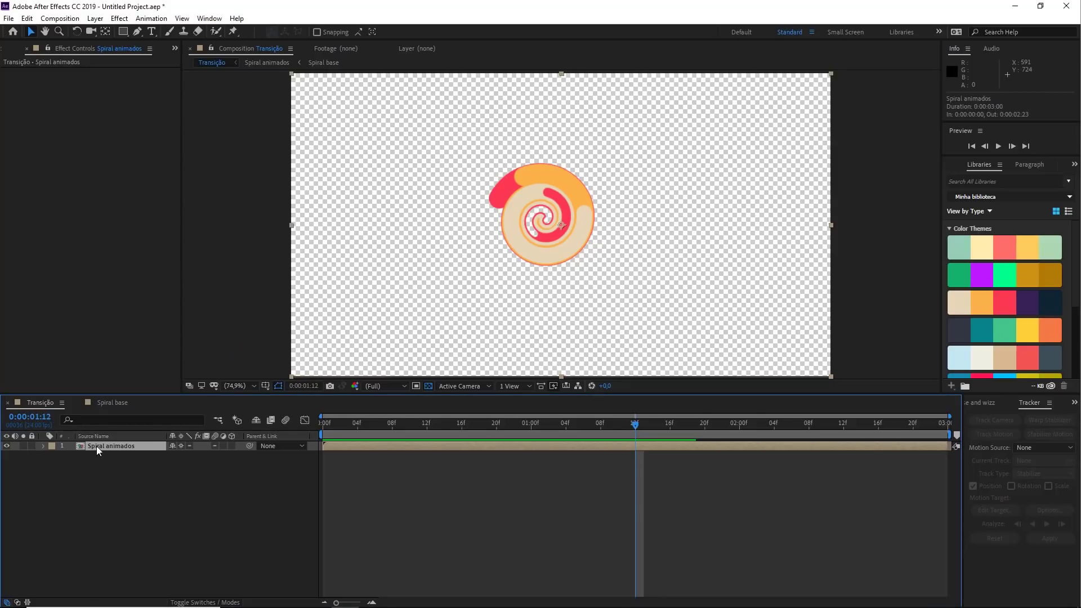
{"action": "left_click", "coordinate": [43, 446]}
{"action": "left_click", "coordinate": [69, 456]}
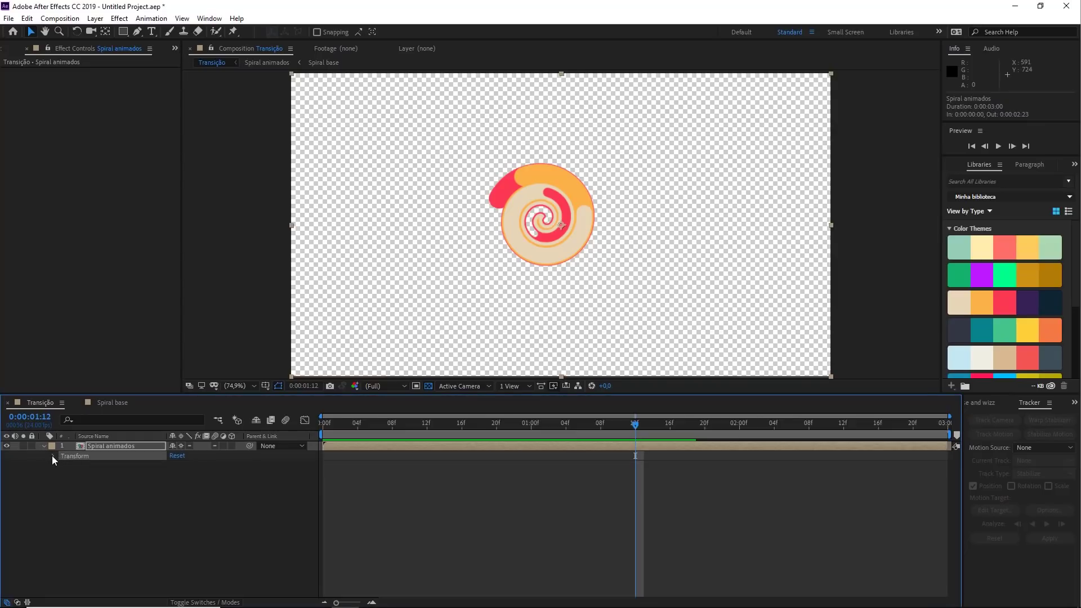
{"action": "left_click", "coordinate": [53, 457]}
{"action": "left_click", "coordinate": [88, 485]}
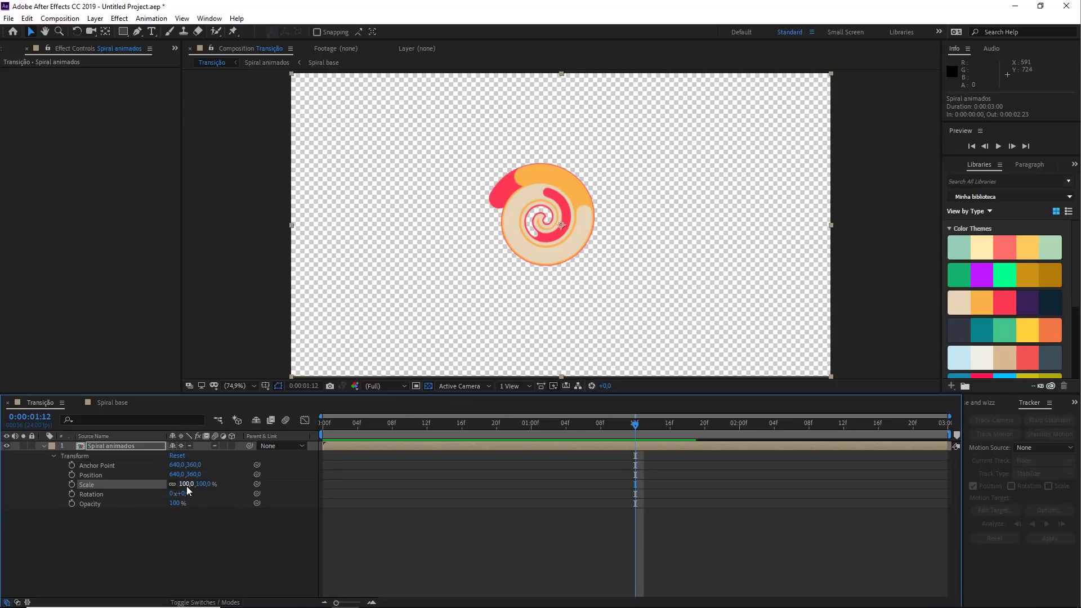
{"action": "left_click_drag", "start_coordinate": [184, 489], "coordinate": [434, 458]}
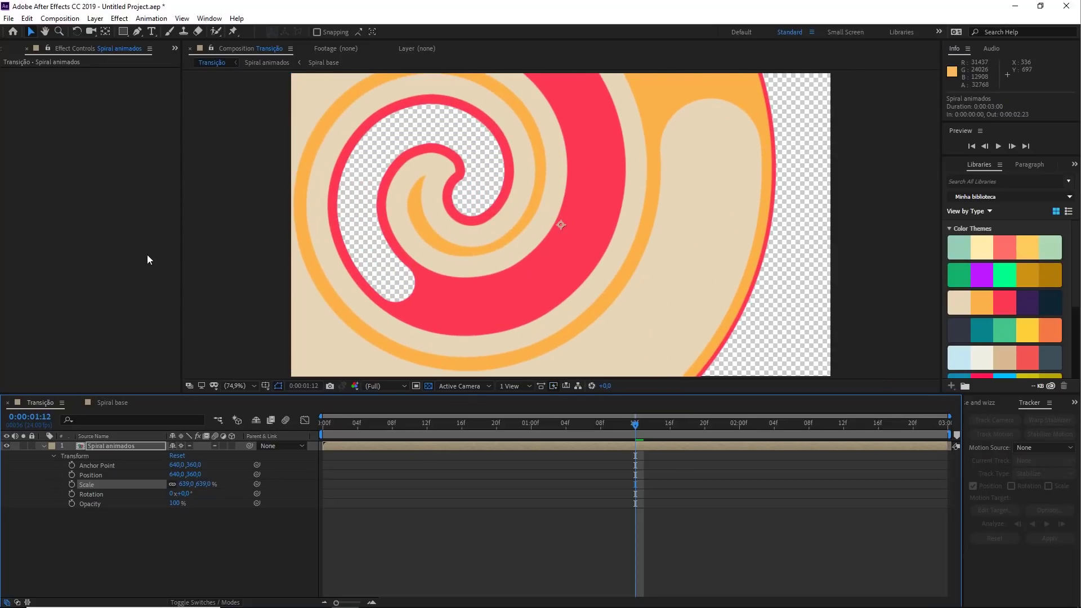
Scale the Spiral animados layer to 660% and reposition it to about 865.8, 500.3 so the spiral covers the frame.
{"action": "mouse_move", "coordinate": [147, 255]}
{"action": "left_mouse_down"}
{"action": "mouse_move", "coordinate": [49, 47]}
{"action": "mouse_move", "coordinate": [32, 36]}
{"action": "left_mouse_up"}
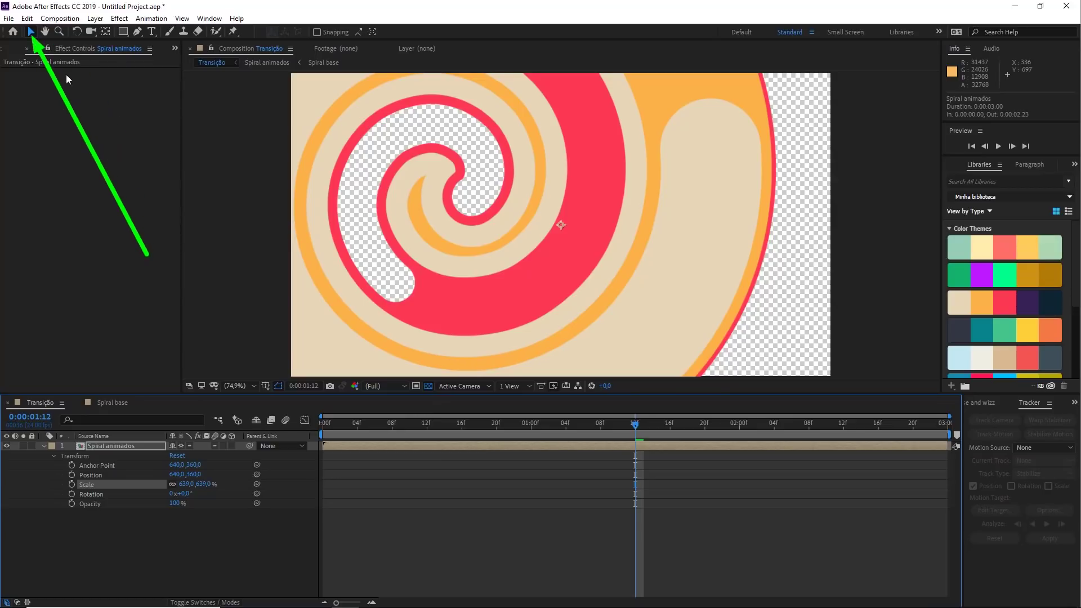
{"action": "left_click_drag", "start_coordinate": [571, 163], "coordinate": [655, 215]}
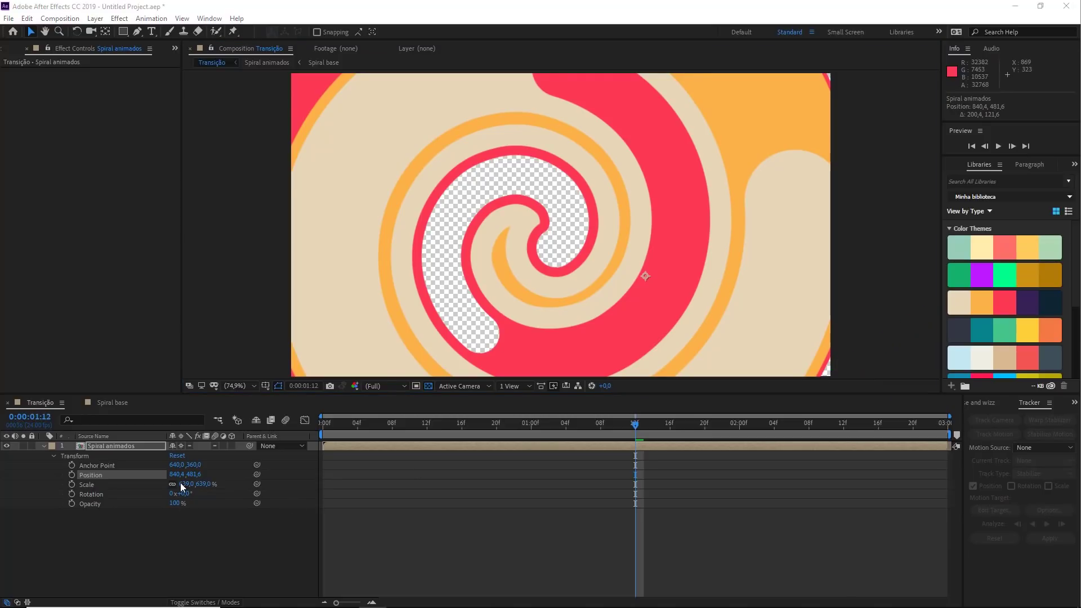
{"action": "left_click_drag", "start_coordinate": [183, 483], "coordinate": [195, 482]}
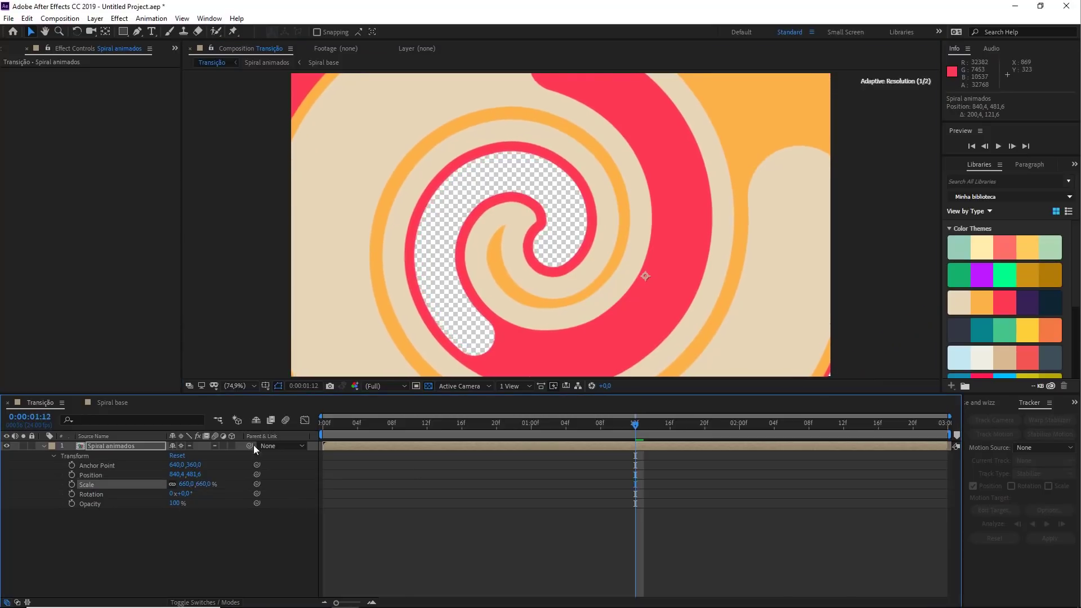
{"action": "left_click_drag", "start_coordinate": [722, 205], "coordinate": [731, 211]}
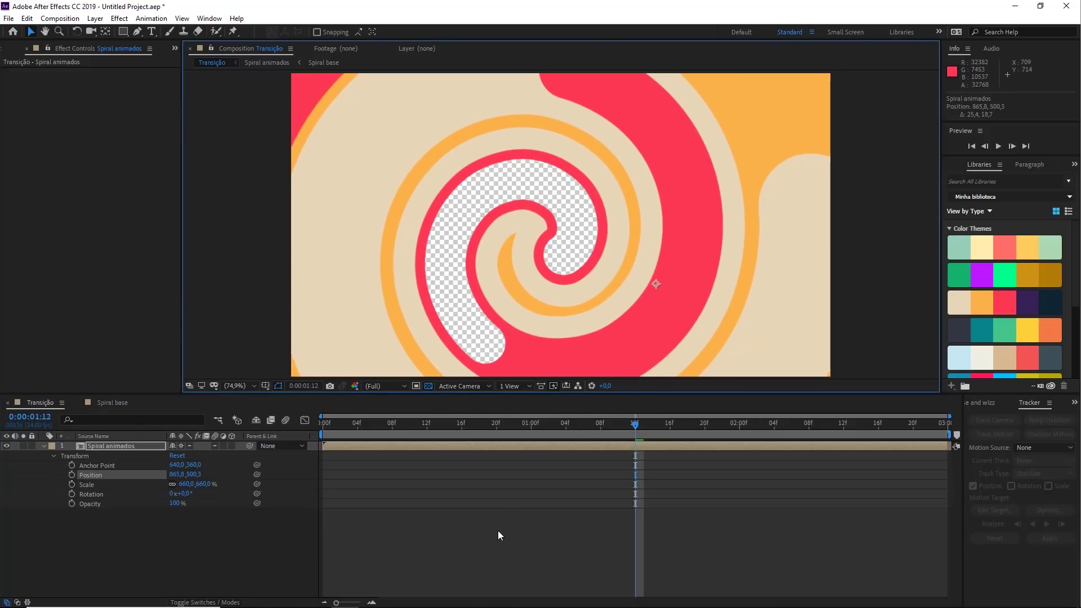
Preview the enlarged spiral transition from the beginning several times and park the playhead at 0:00:01:10.
{"action": "left_click_drag", "start_coordinate": [514, 423], "coordinate": [323, 426]}
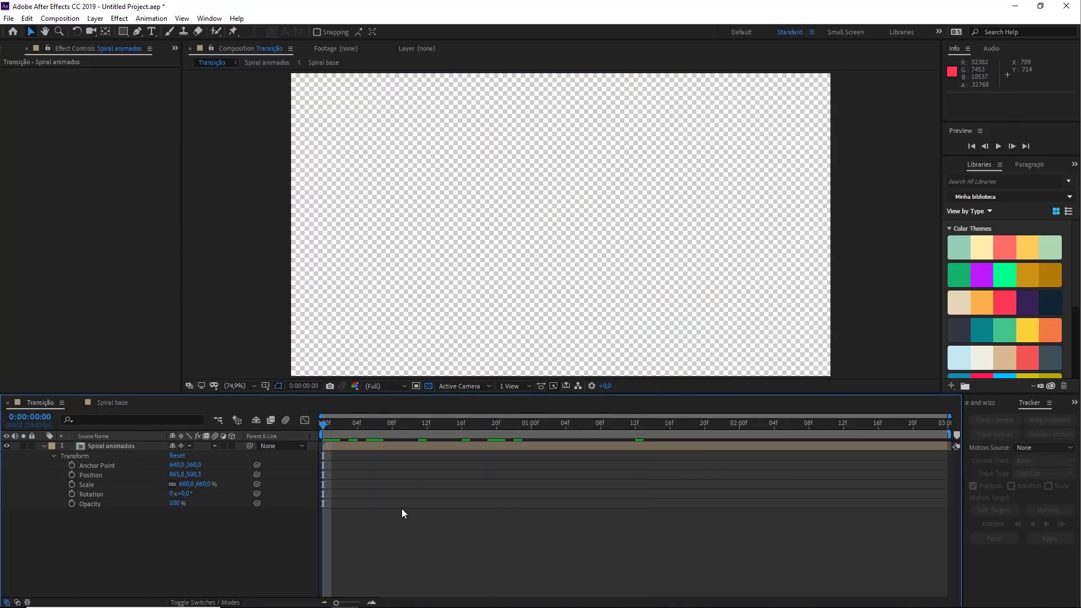
{"action": "key", "text": "space"}
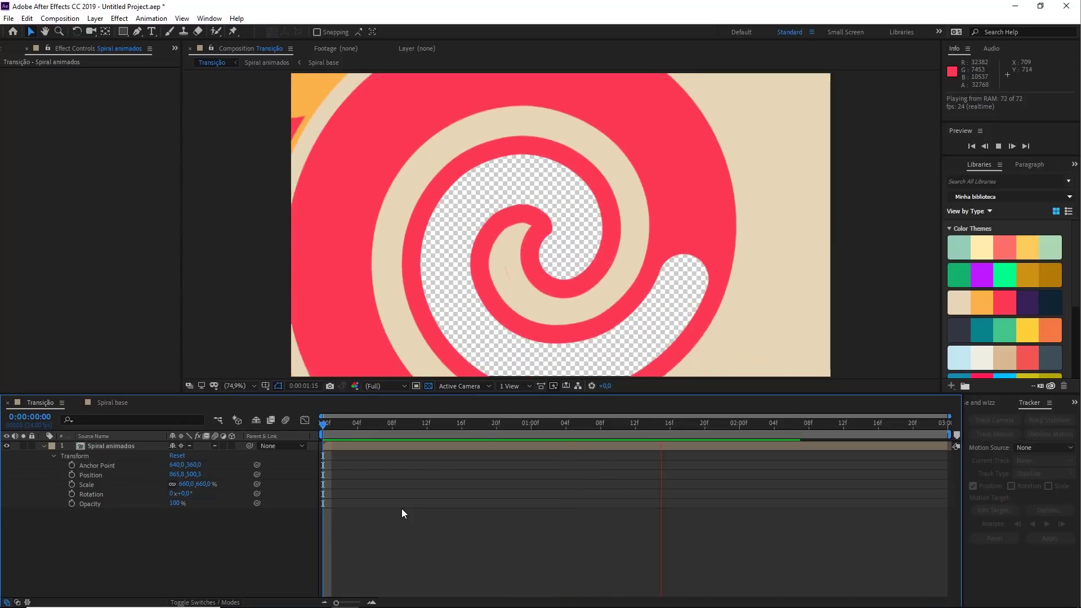
{"action": "left_click_drag", "start_coordinate": [326, 428], "coordinate": [453, 423]}
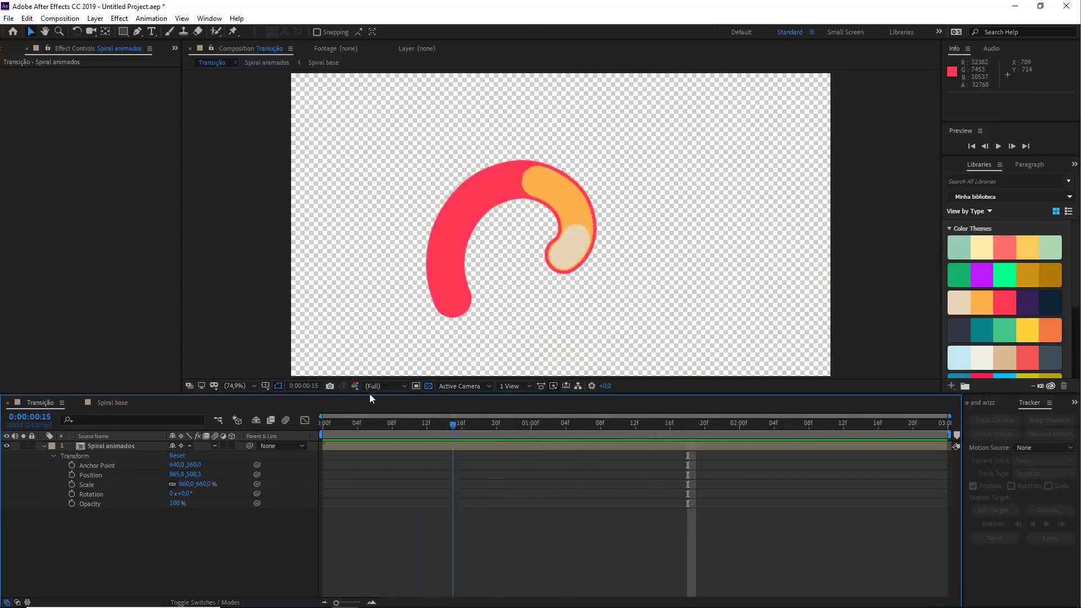
{"action": "key", "text": "space"}
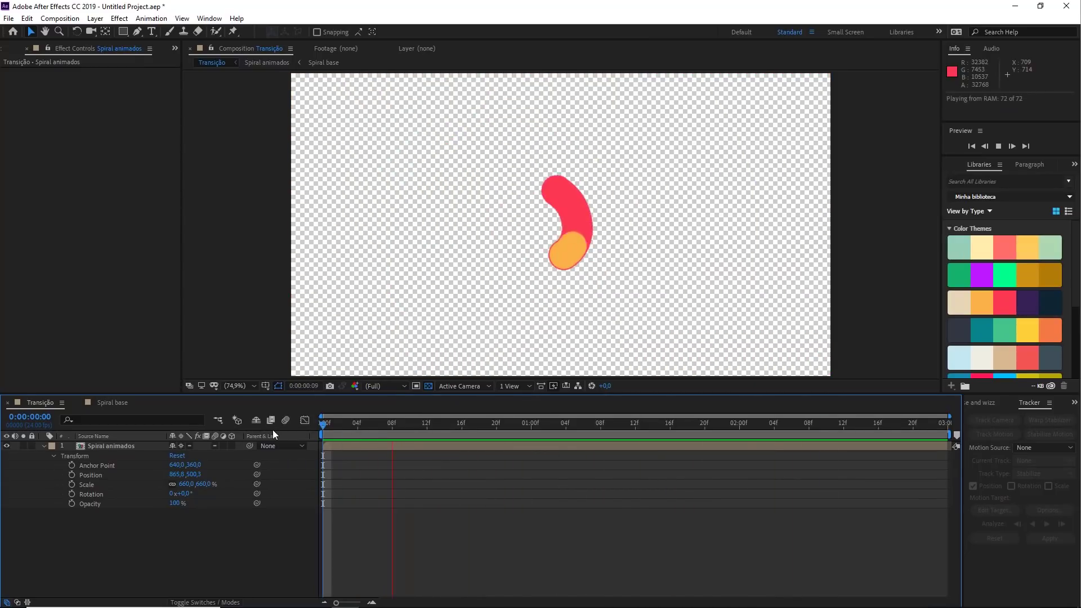
{"action": "key", "text": "space"}
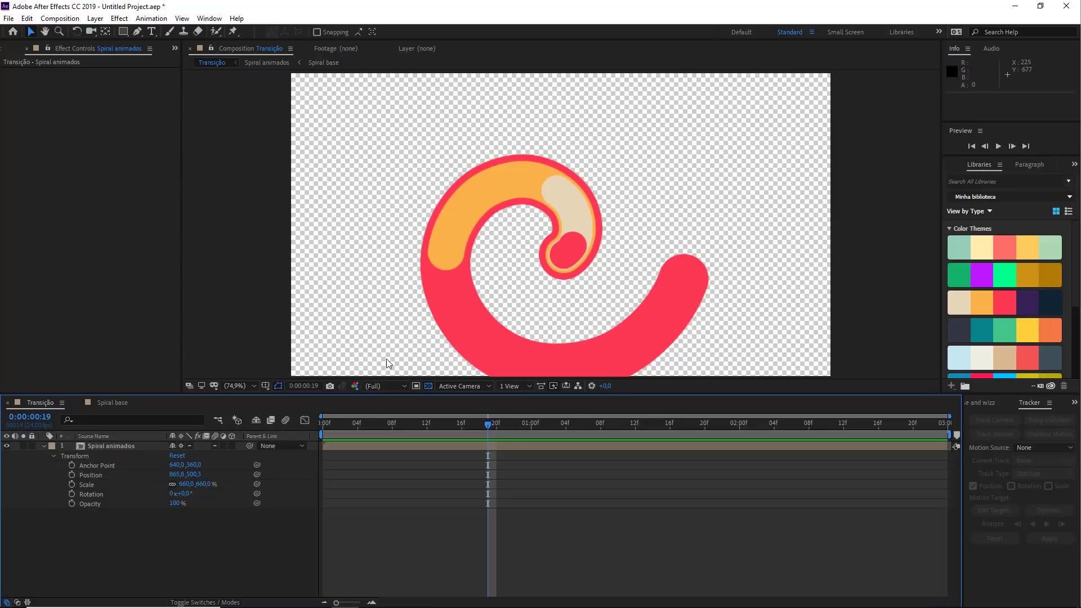
{"action": "left_click_drag", "start_coordinate": [487, 426], "coordinate": [172, 436]}
{"action": "key", "text": "space"}
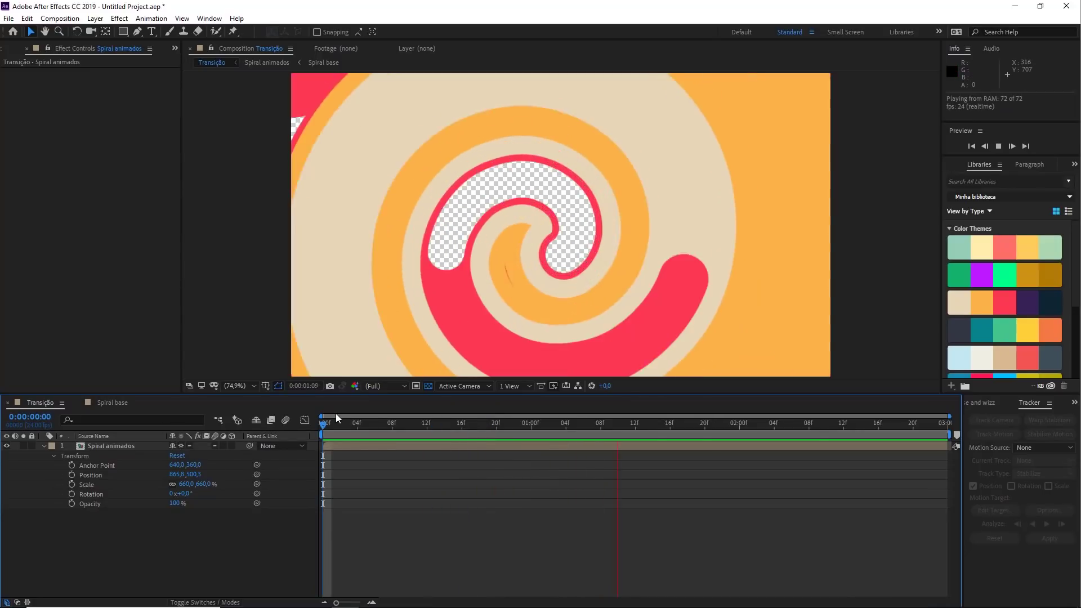
{"action": "key", "text": "space"}
{"action": "left_click_drag", "start_coordinate": [596, 426], "coordinate": [618, 426]}
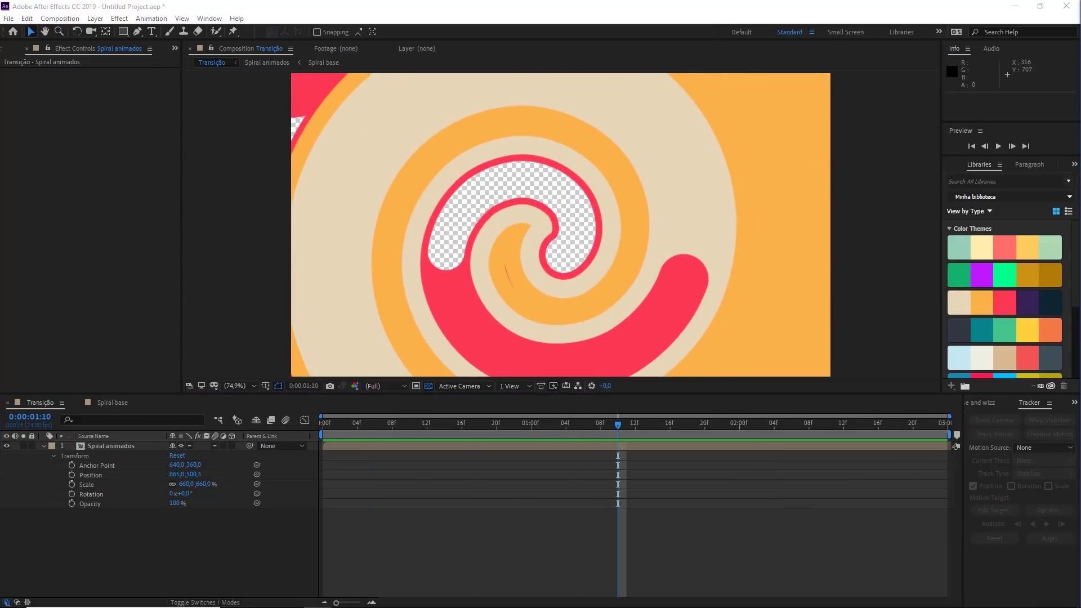
{"action": "left_click", "coordinate": [643, 473]}
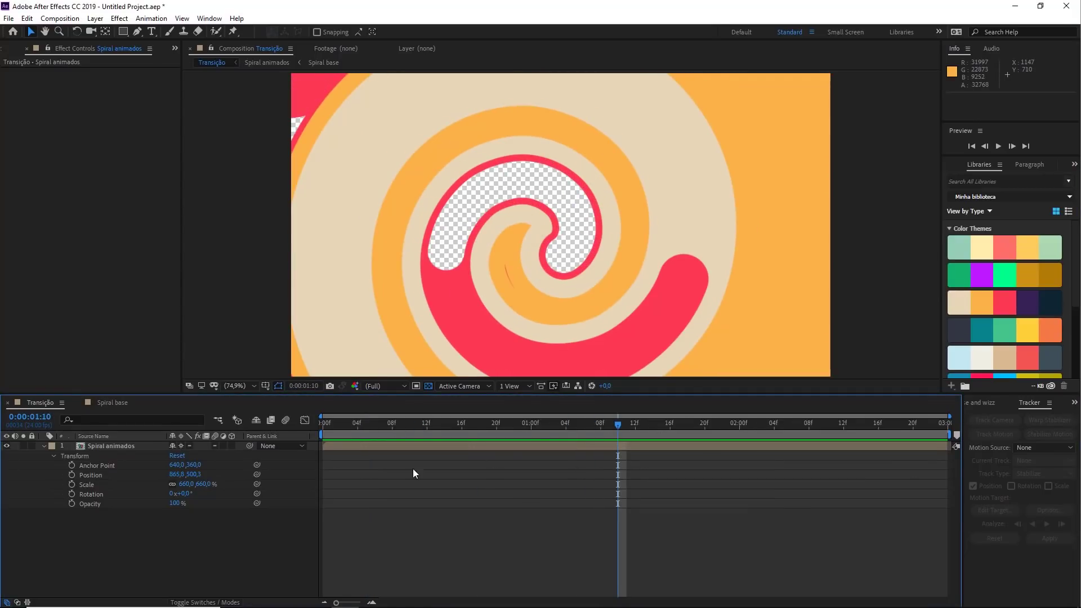
Open the Spiral animados composition and delay the first Spiral base layer so it starts at about 0:00:01:05.
{"action": "left_click", "coordinate": [112, 403]}
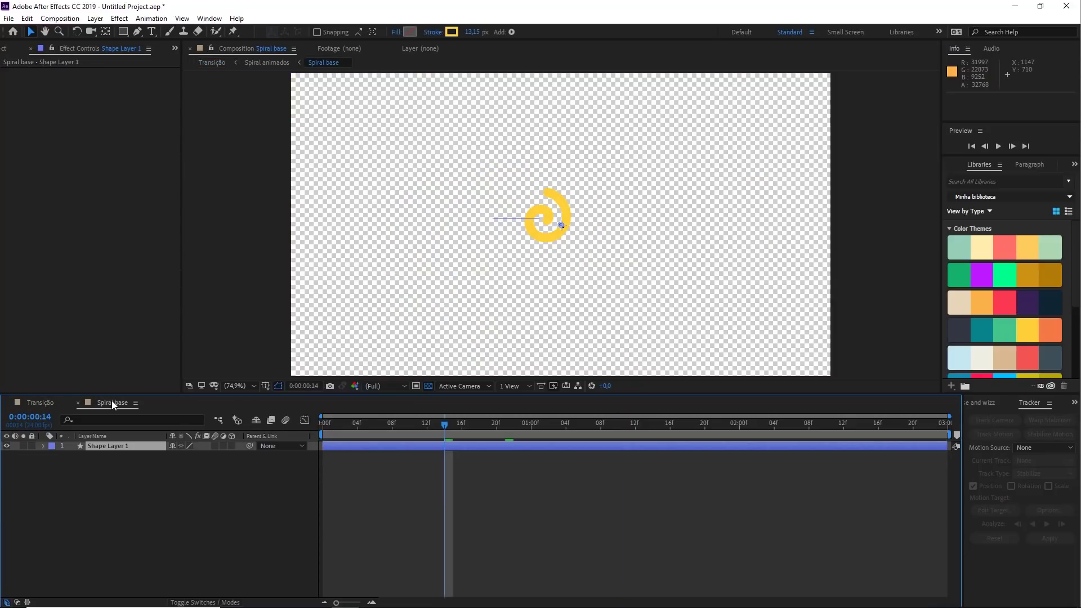
{"action": "left_click", "coordinate": [40, 404]}
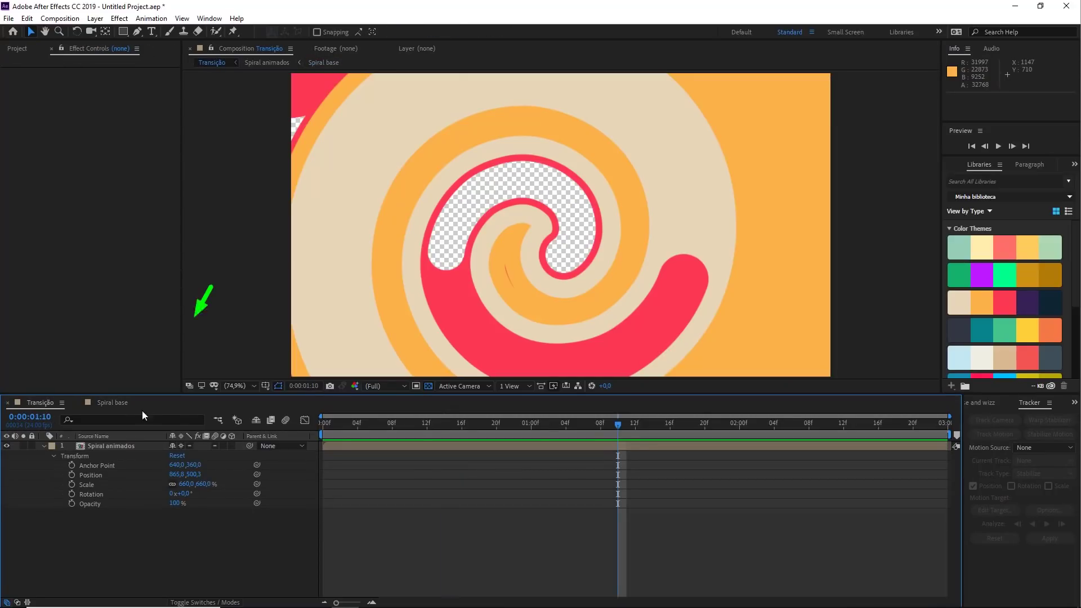
{"action": "double_click", "coordinate": [115, 445]}
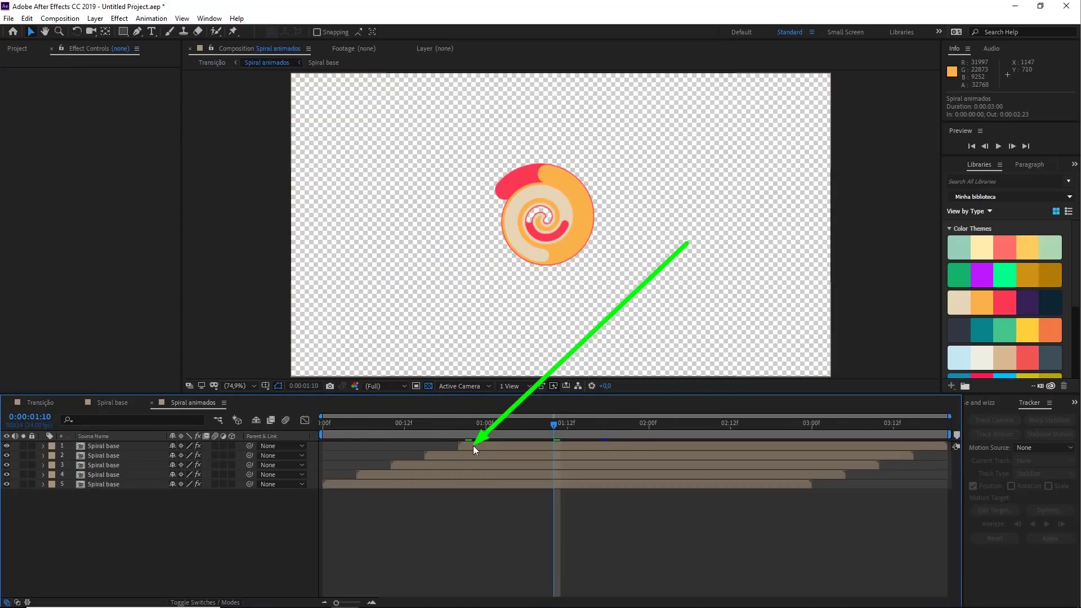
{"action": "left_click_drag", "start_coordinate": [498, 445], "coordinate": [563, 448]}
{"action": "left_click", "coordinate": [543, 524]}
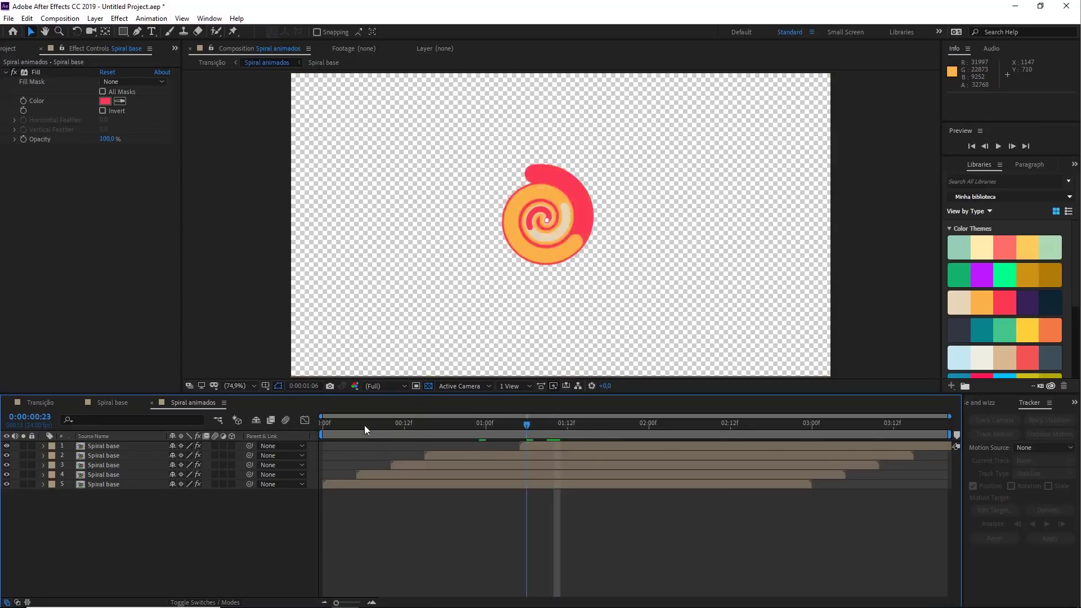
Preview the retimed spiral layers within the Spiral animados composition.
{"action": "key", "text": "space"}
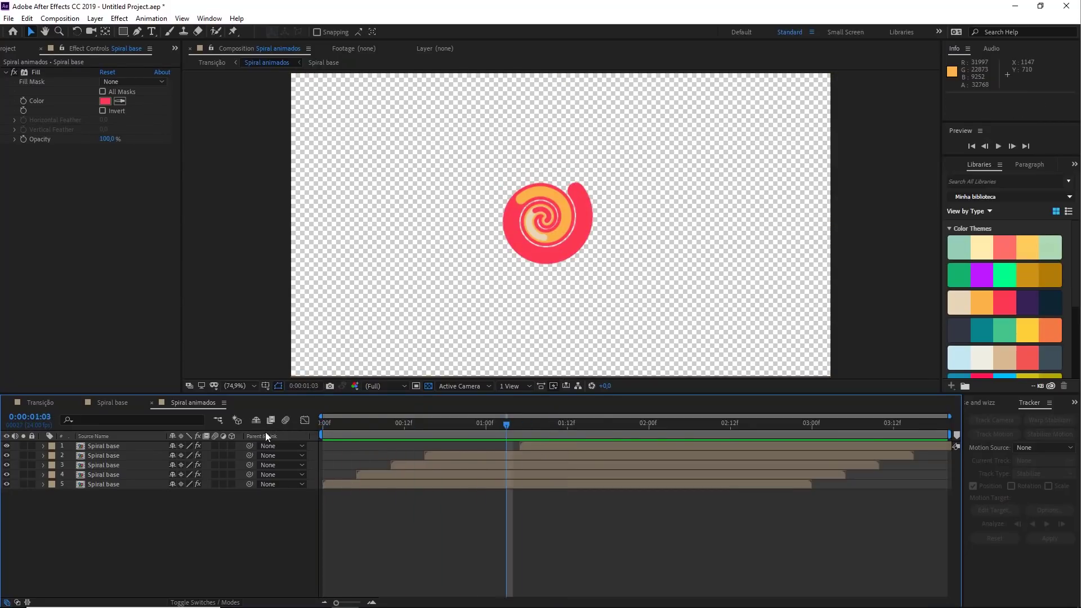
{"action": "key", "text": "space"}
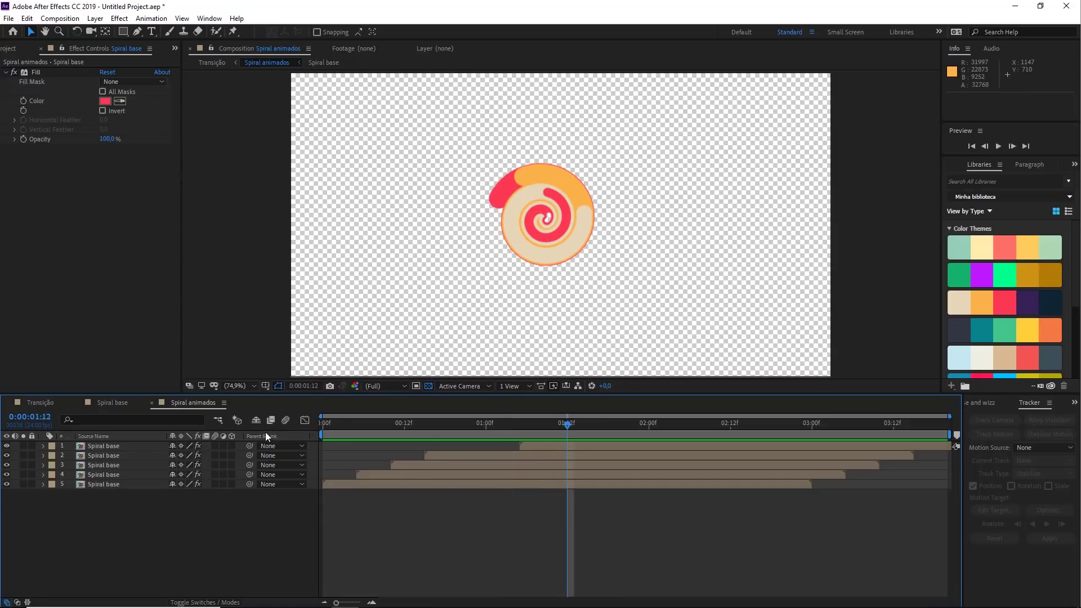
{"action": "key", "text": "space"}
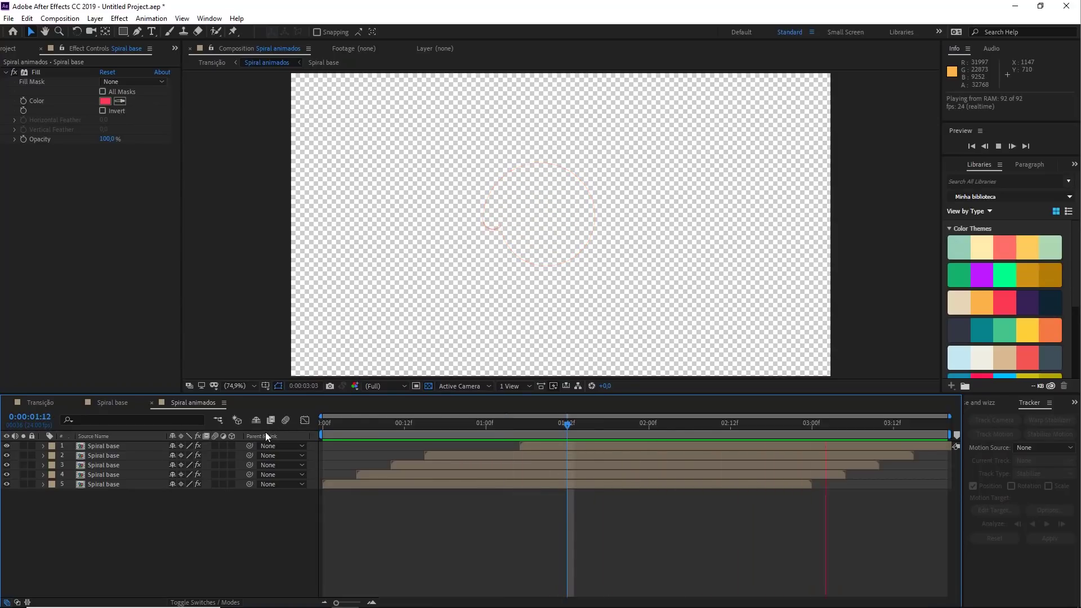
{"action": "key", "text": "space"}
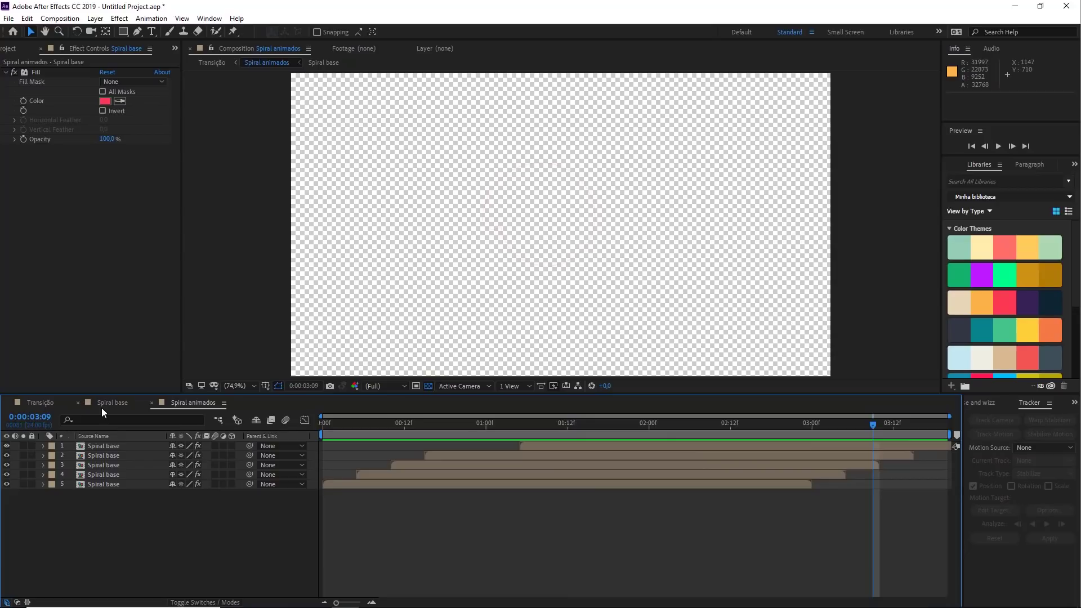
Return to the Transição composition, select the Spiral animados layer, and preview the animation, leaving the playhead at 0:00:00:05.
{"action": "left_click", "coordinate": [40, 402]}
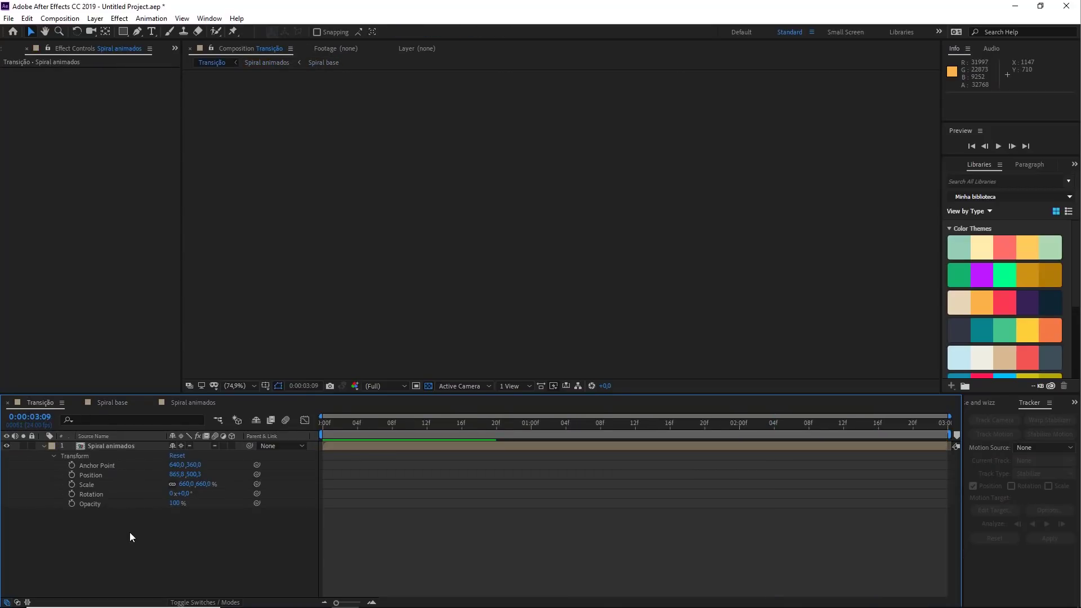
{"action": "left_click", "coordinate": [105, 447]}
{"action": "key", "text": "space"}
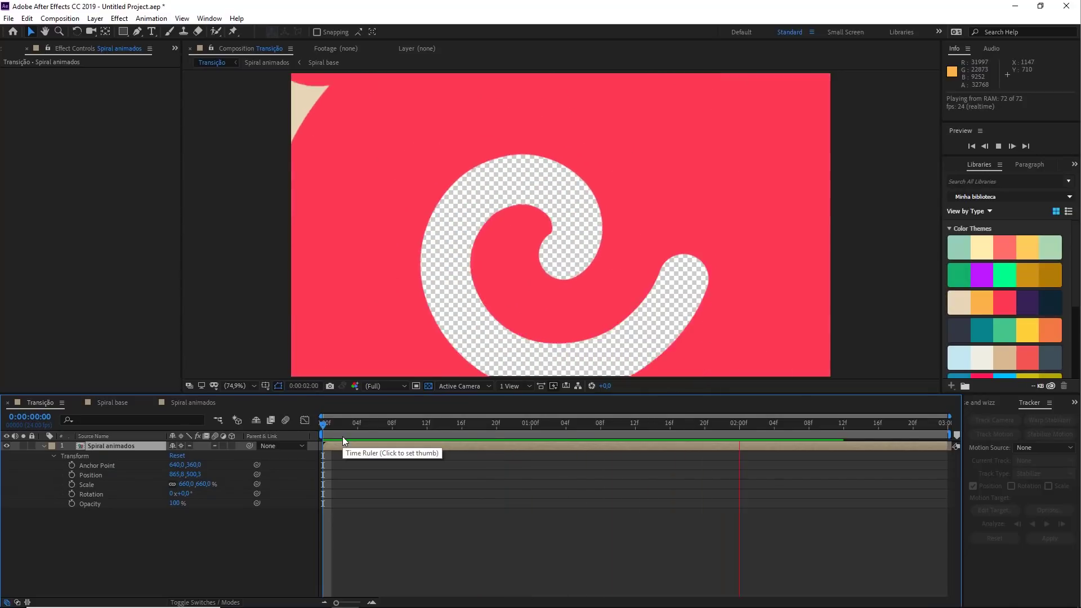
{"action": "left_click_drag", "start_coordinate": [372, 426], "coordinate": [301, 434]}
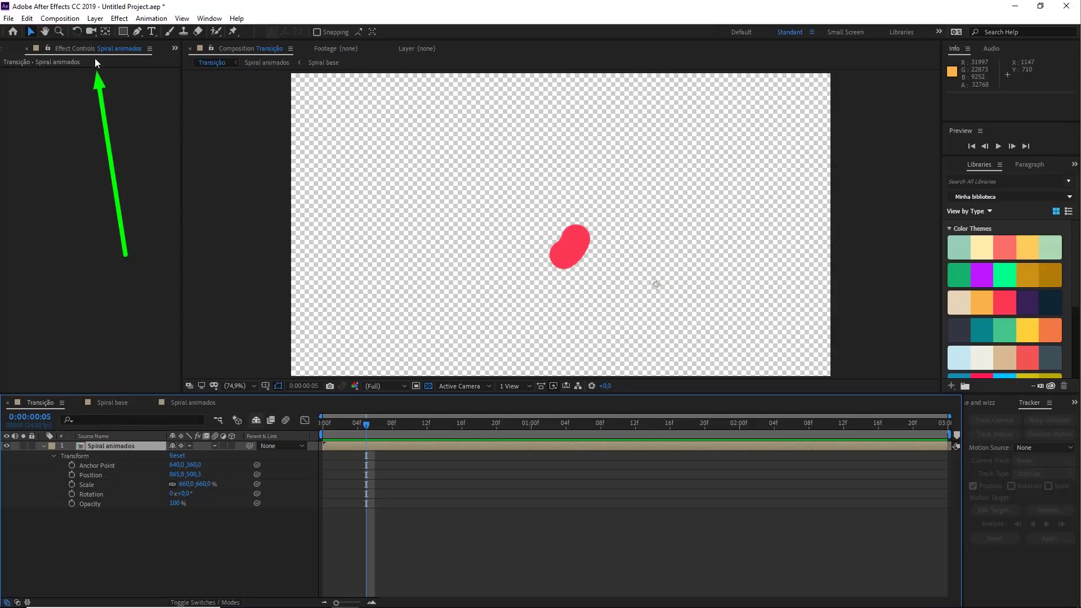
Enable Time Remapping on the Spiral animados layer and add a Time Remap keyframe at 0:00:02:23.
{"action": "left_click", "coordinate": [95, 19]}
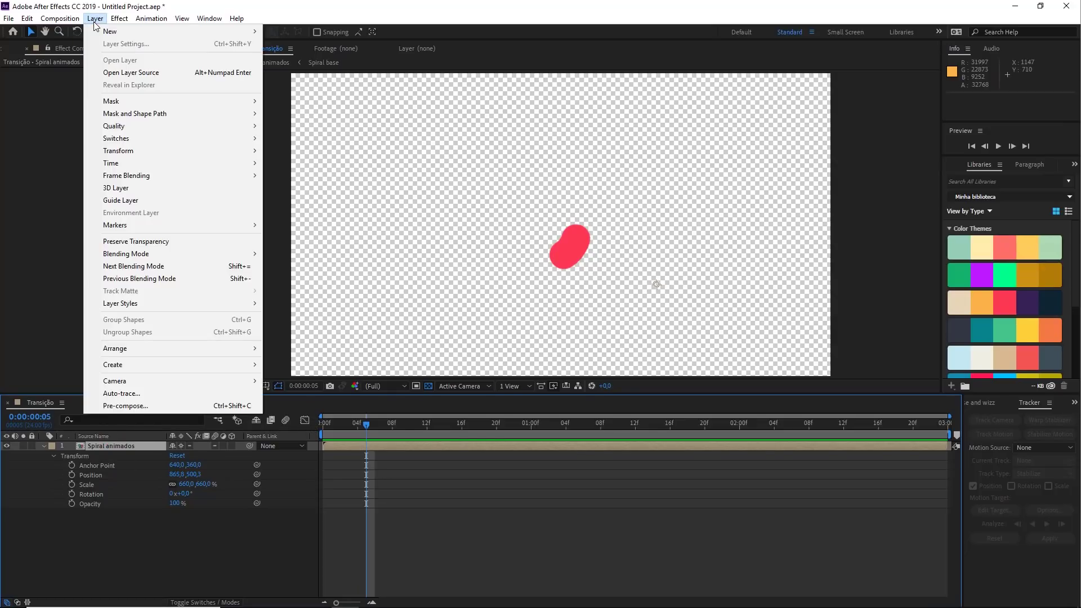
{"action": "mouse_move", "coordinate": [128, 163]}
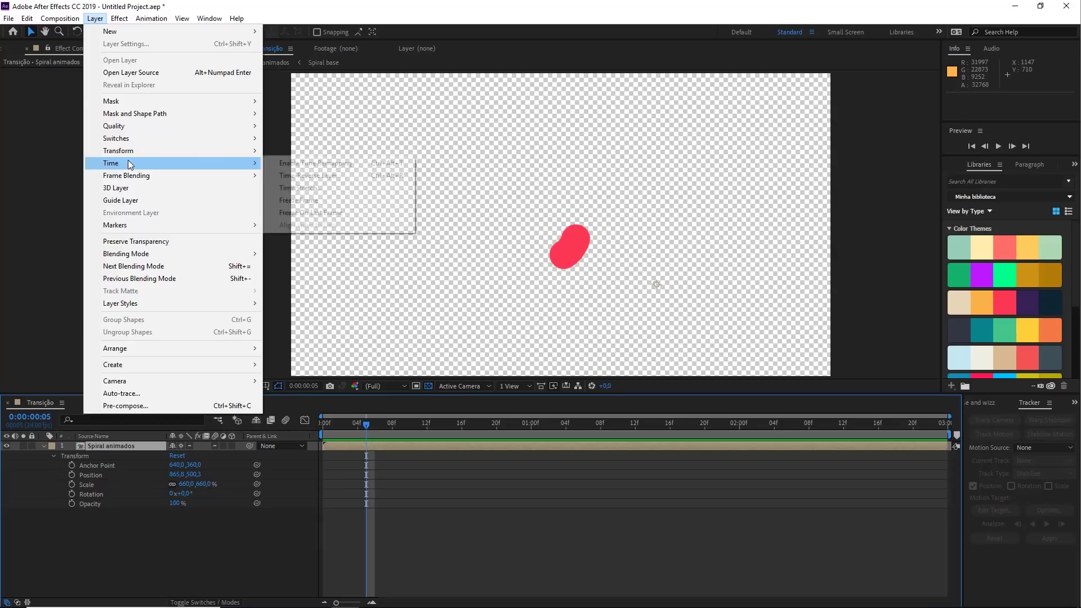
{"action": "left_click", "coordinate": [320, 164]}
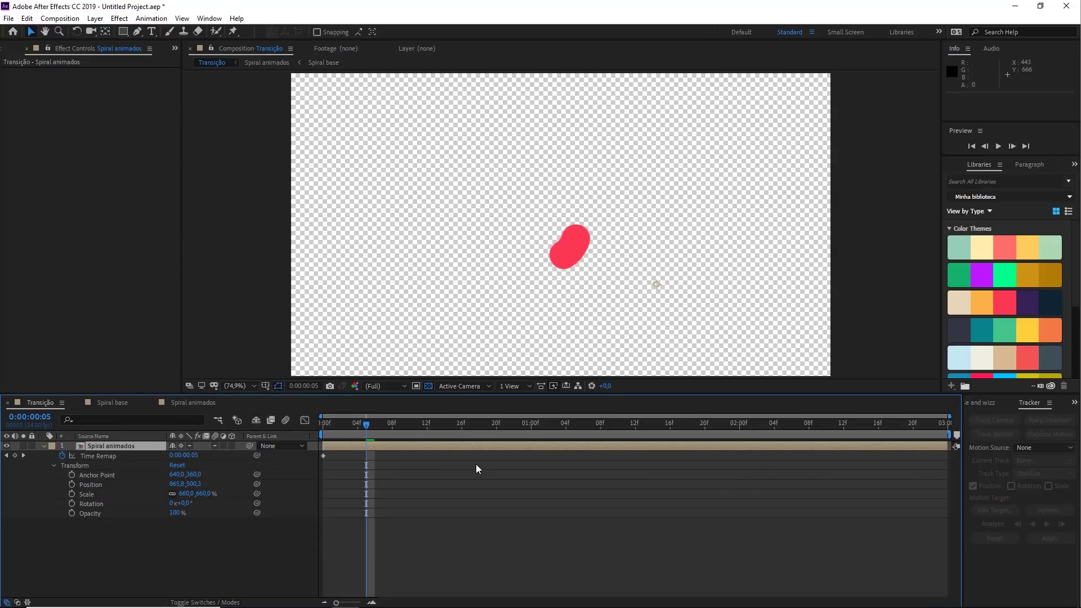
{"action": "left_click", "coordinate": [712, 487]}
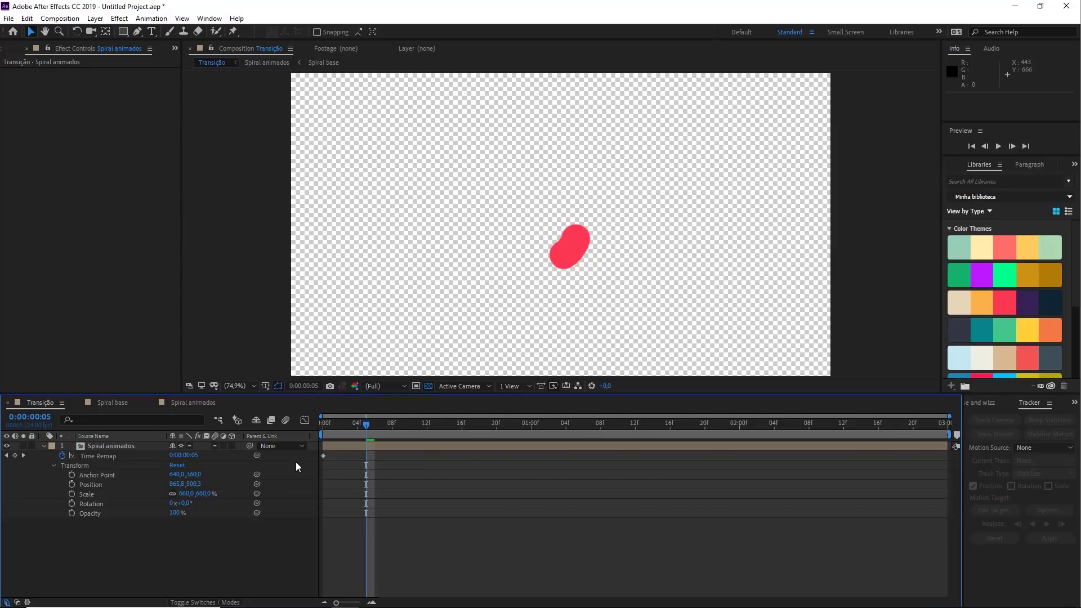
{"action": "left_click_drag", "start_coordinate": [370, 439], "coordinate": [942, 441]}
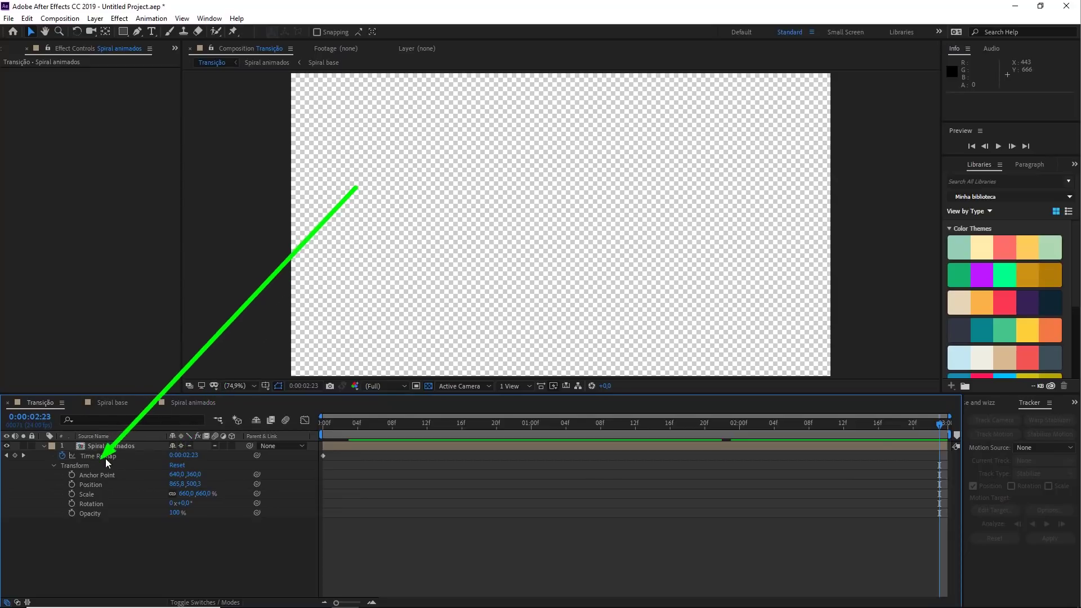
{"action": "left_click", "coordinate": [14, 456]}
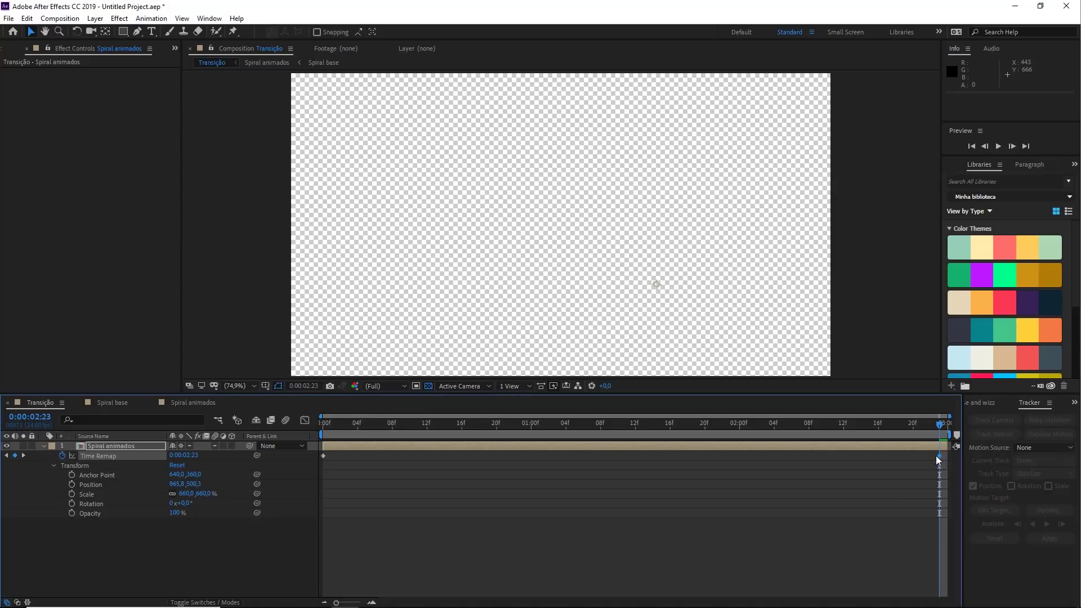
Try moving the end Time Remap keyframe to about 0:00:01:11 and preview the faster animation.
{"action": "left_click_drag", "start_coordinate": [809, 456], "coordinate": [627, 456]}
{"action": "key", "text": "space"}
{"action": "key", "text": "space"}
{"action": "key", "text": "space"}
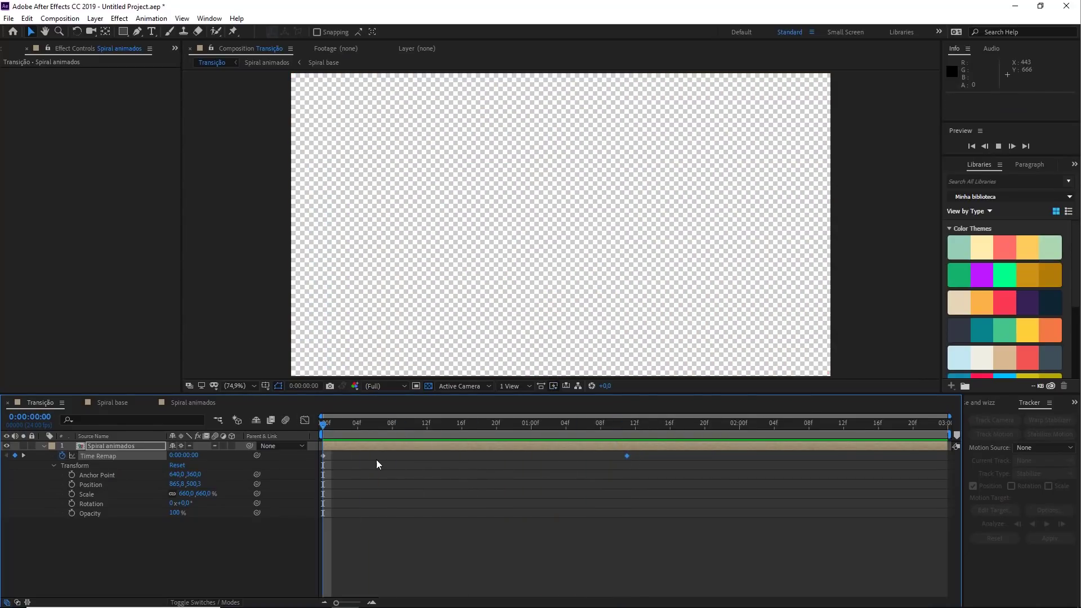
{"action": "key", "text": "space"}
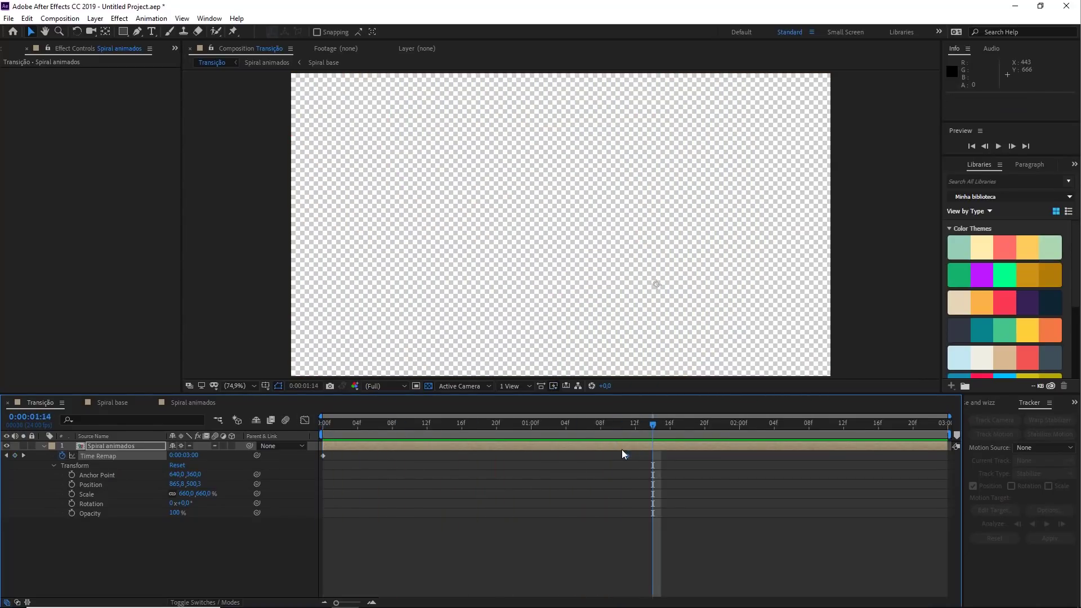
Try moving the end Time Remap keyframe to about 0:00:01:00 and preview the speed.
{"action": "left_click_drag", "start_coordinate": [618, 456], "coordinate": [531, 456]}
{"action": "key", "text": "space"}
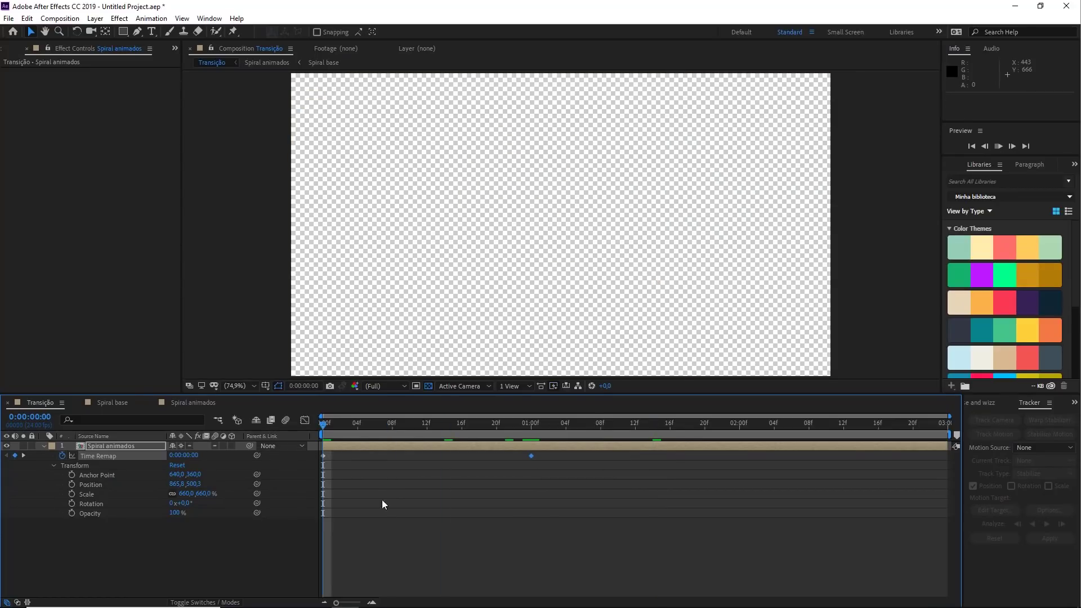
{"action": "key", "text": "space"}
Move the end Time Remap keyframe back to 0:00:02:23, preview from the beginning, and park the playhead at 0:00:01:00 with nothing selected.
{"action": "left_click_drag", "start_coordinate": [535, 458], "coordinate": [939, 456]}
{"action": "key", "text": "Home"}
{"action": "key", "text": "space"}
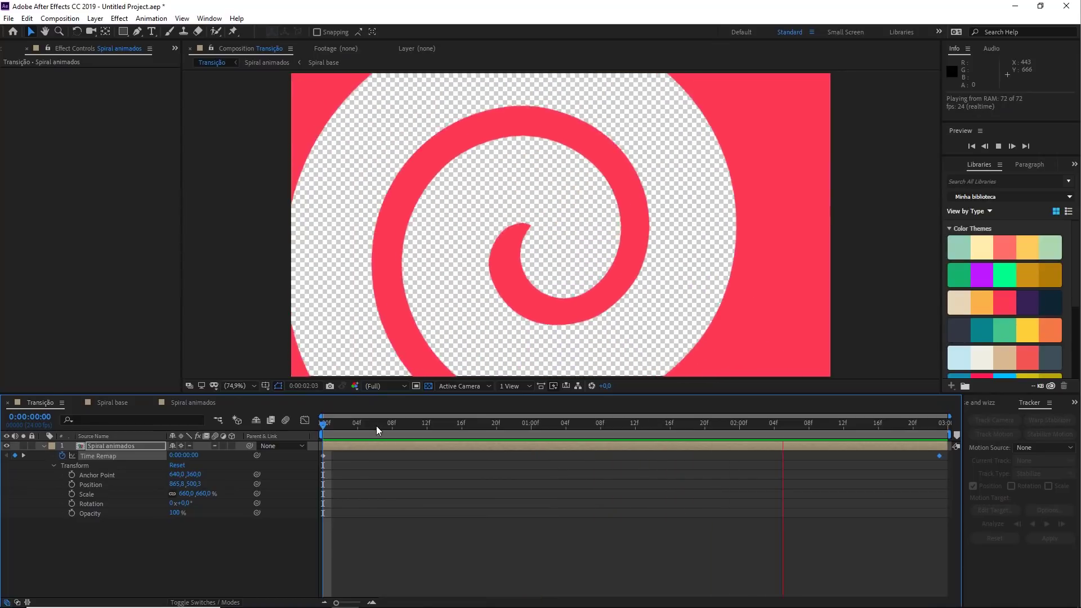
{"action": "key", "text": "space"}
{"action": "left_click_drag", "start_coordinate": [385, 431], "coordinate": [532, 427]}
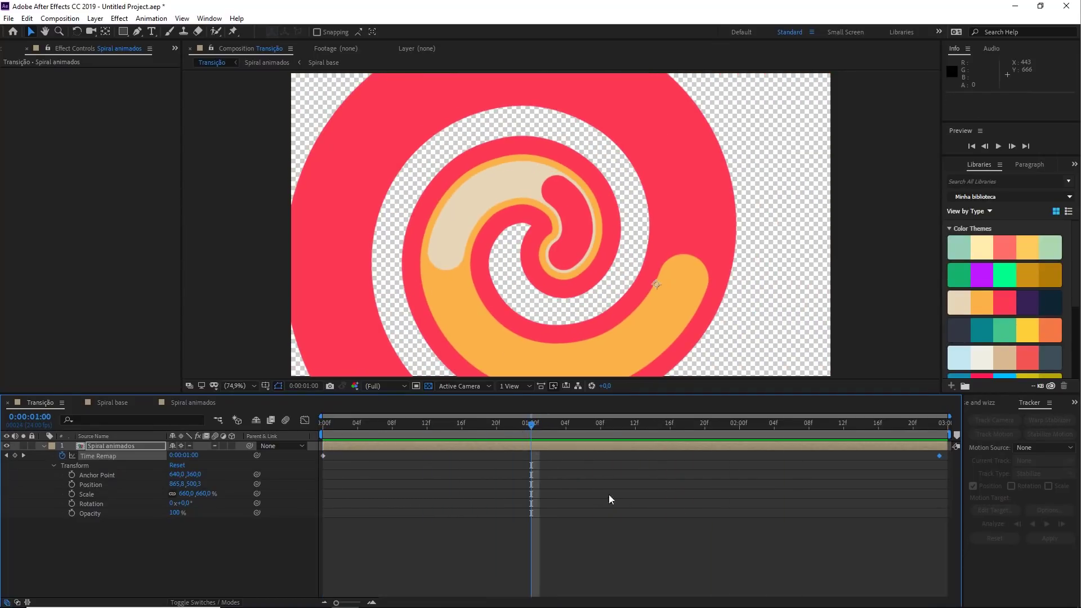
{"action": "left_click", "coordinate": [633, 503]}
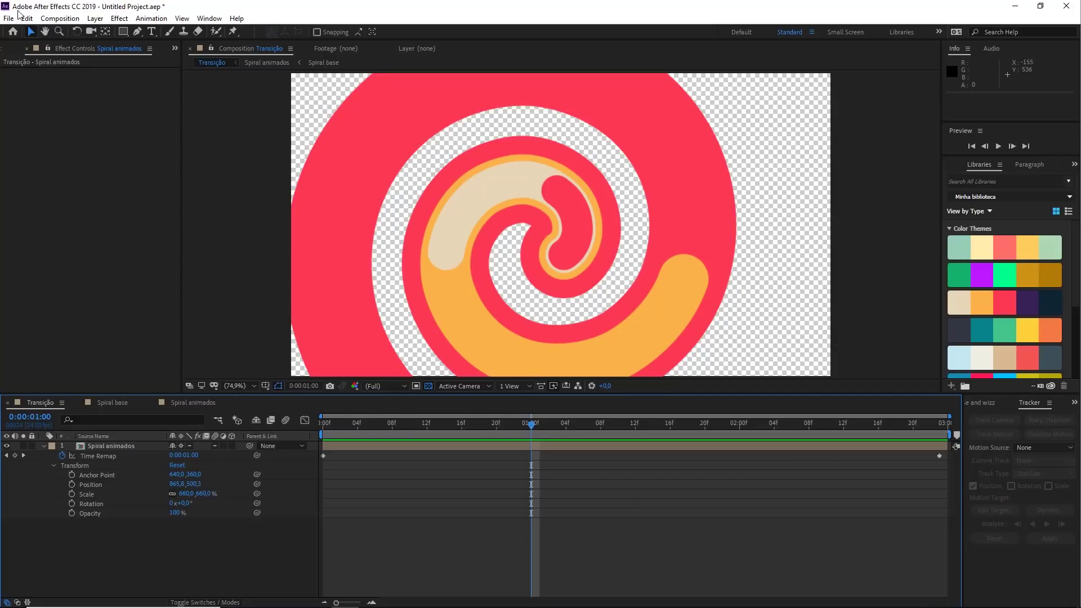
Show the project's list of compositions and preview the Transição composition from the beginning.
{"action": "left_click", "coordinate": [4, 49]}
{"action": "left_click", "coordinate": [62, 226]}
{"action": "left_click", "coordinate": [472, 541]}
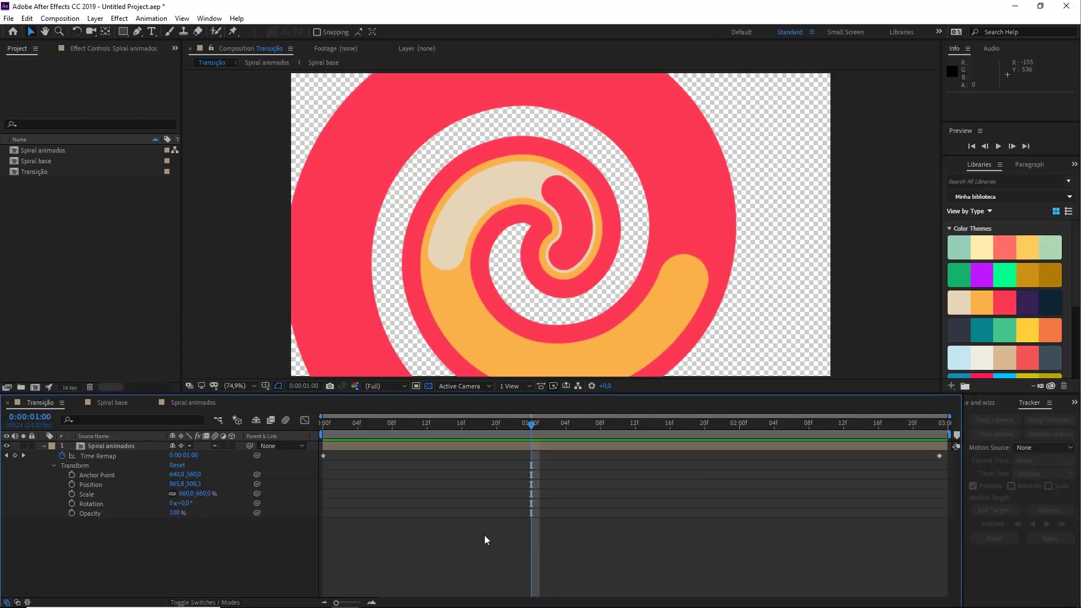
{"action": "key", "text": "space"}
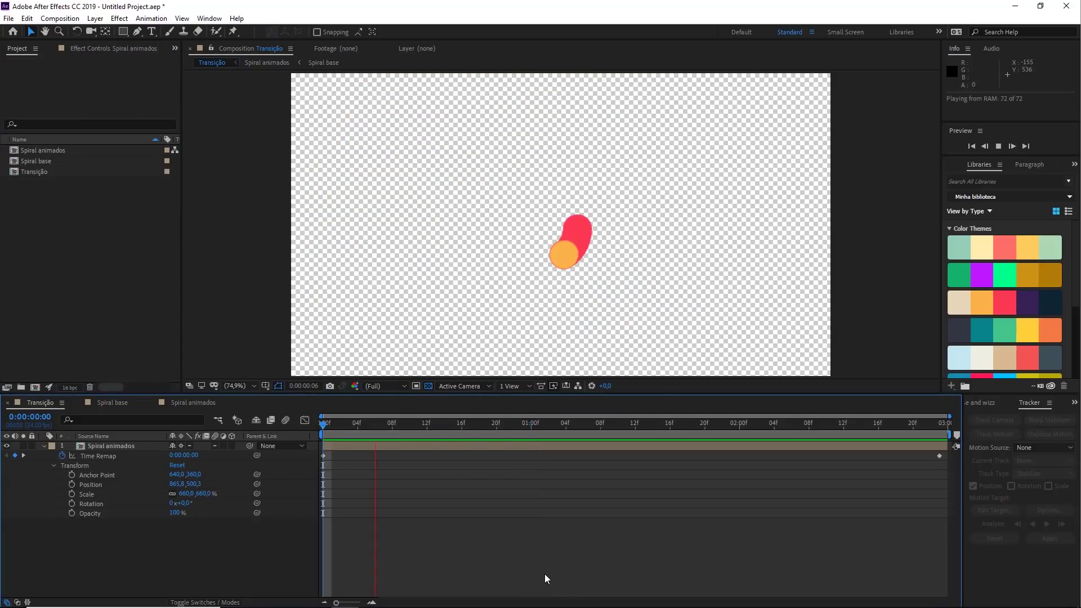